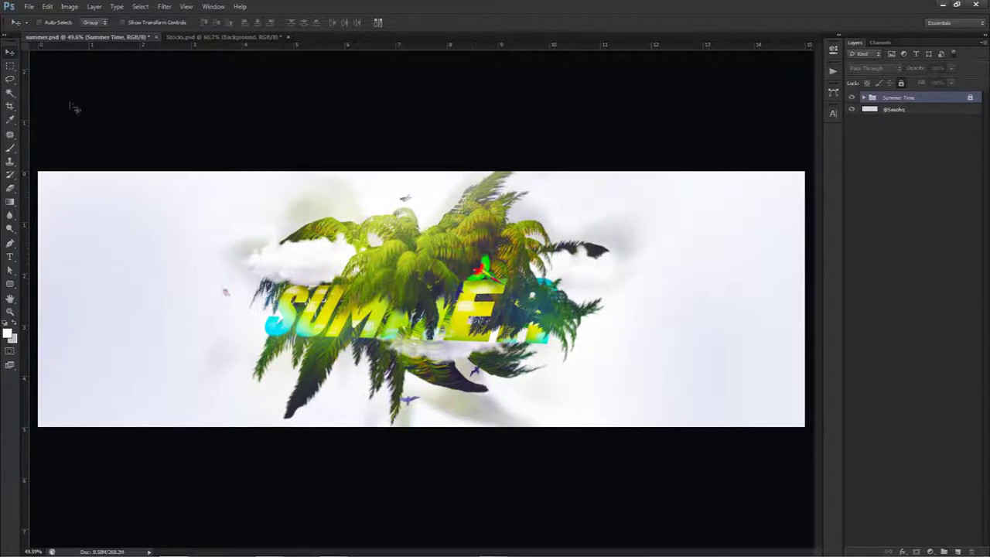
Look through the stock images in Stocks.psd one at a time: beach palm, coconut tree, parrot, birds and cloud
click(189, 35)
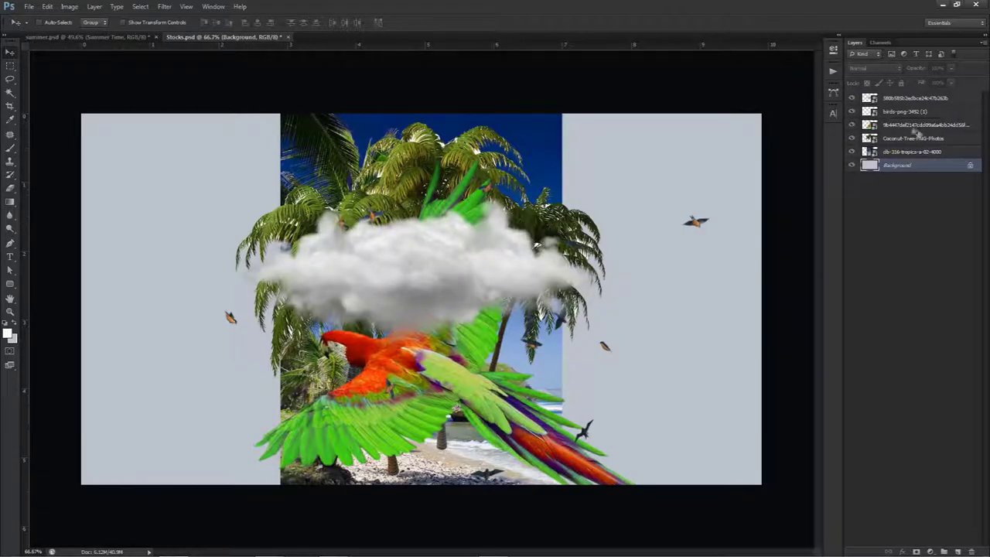
alt+click(851, 165)
click(851, 151)
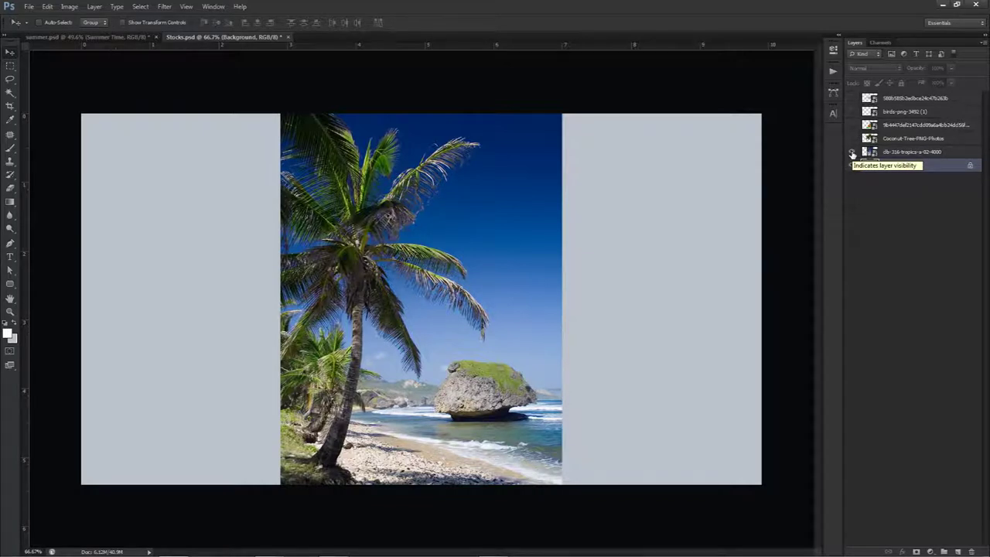
click(851, 152)
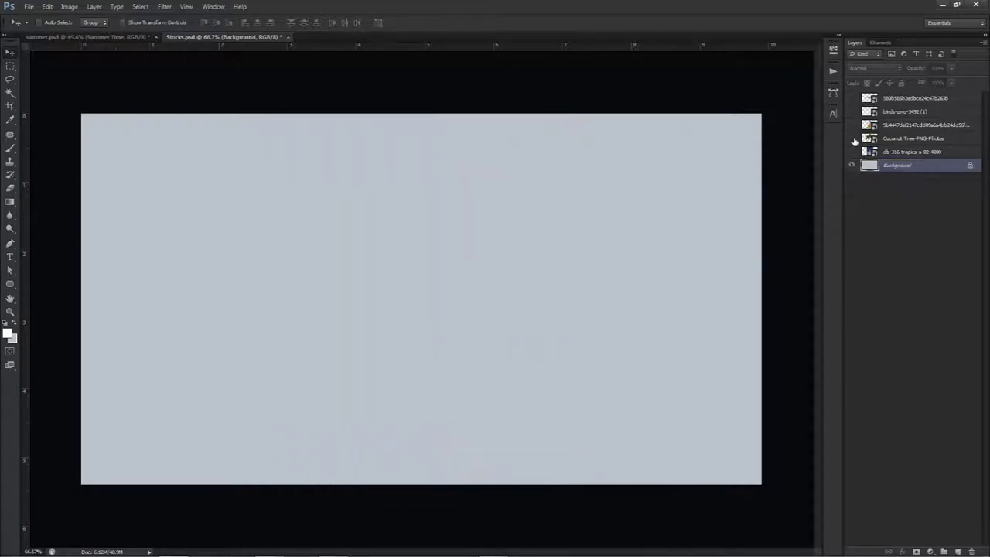
click(852, 138)
click(852, 139)
click(852, 124)
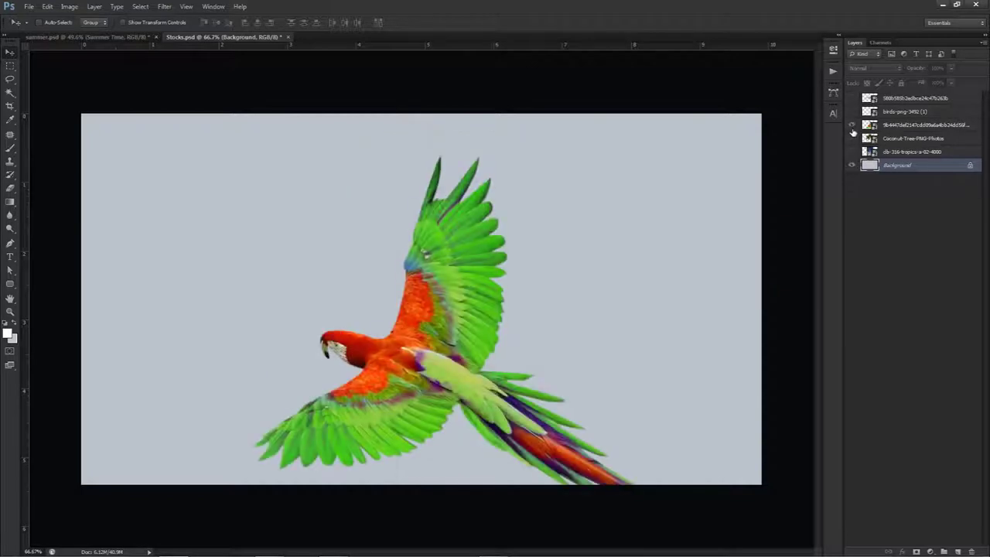
click(851, 124)
click(851, 112)
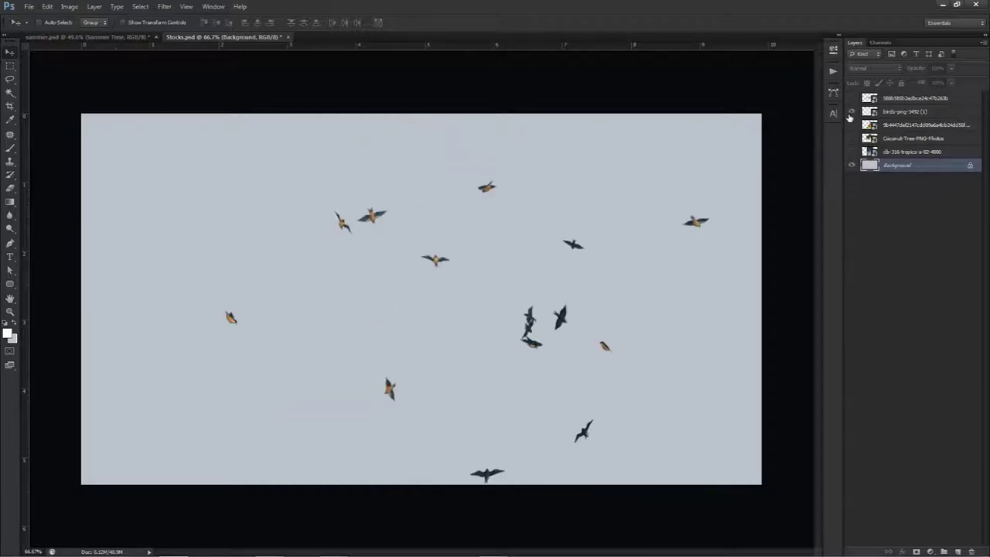
click(851, 111)
click(852, 98)
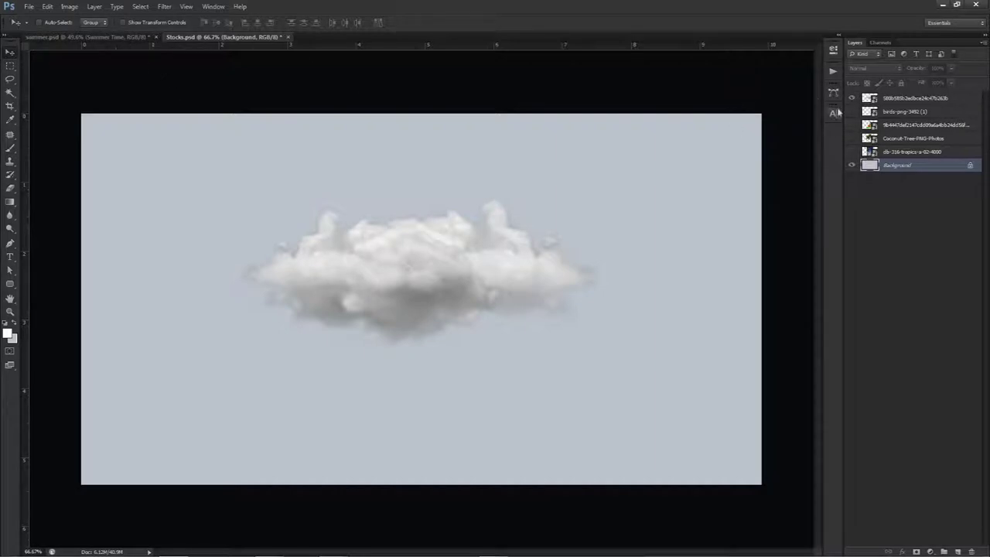
click(851, 98)
click(112, 39)
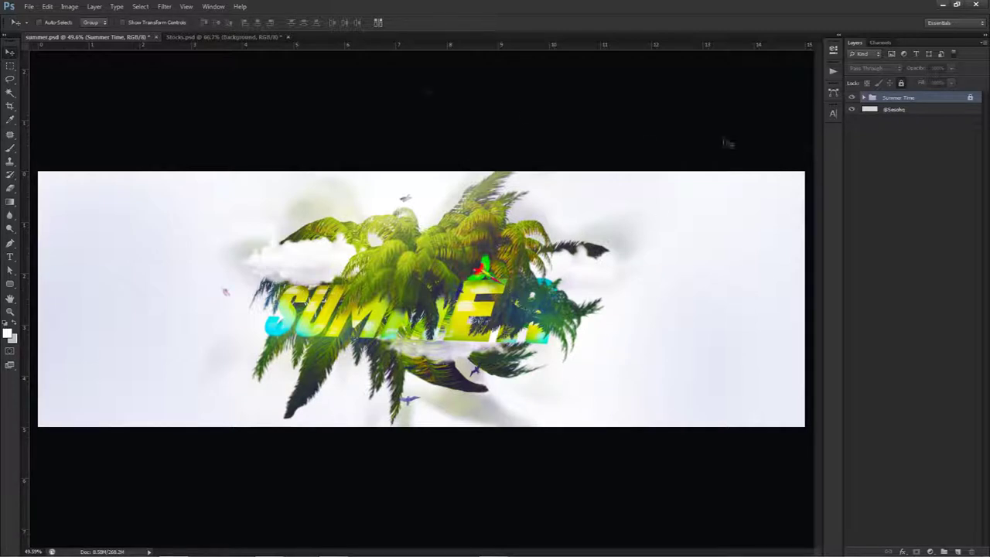
In Stocks.psd, rasterize the db-316-tropics-a-02-4000 smart object layer
click(241, 42)
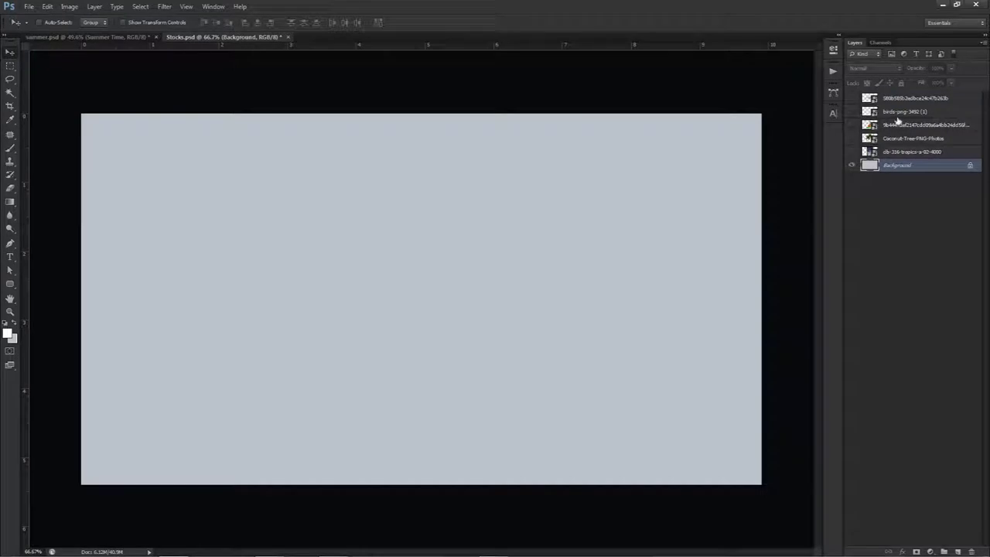
click(869, 152)
right_click(869, 153)
click(898, 265)
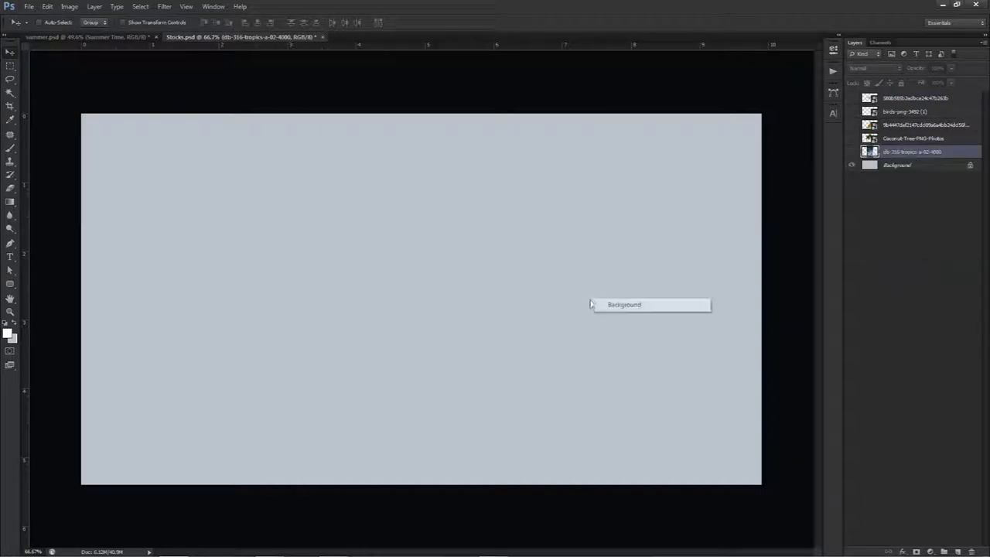
click(851, 151)
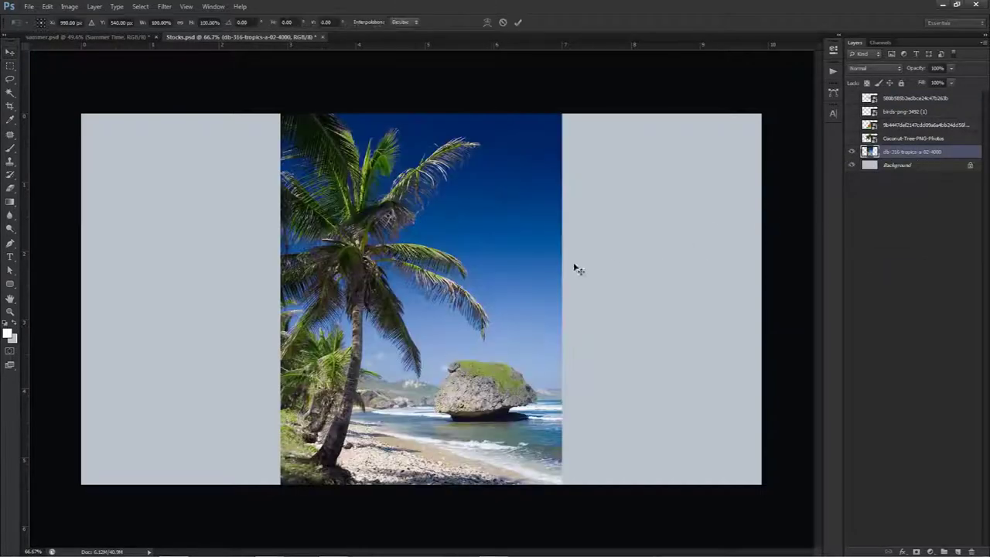
key(ctrl+t)
right_click(575, 265)
click(729, 226)
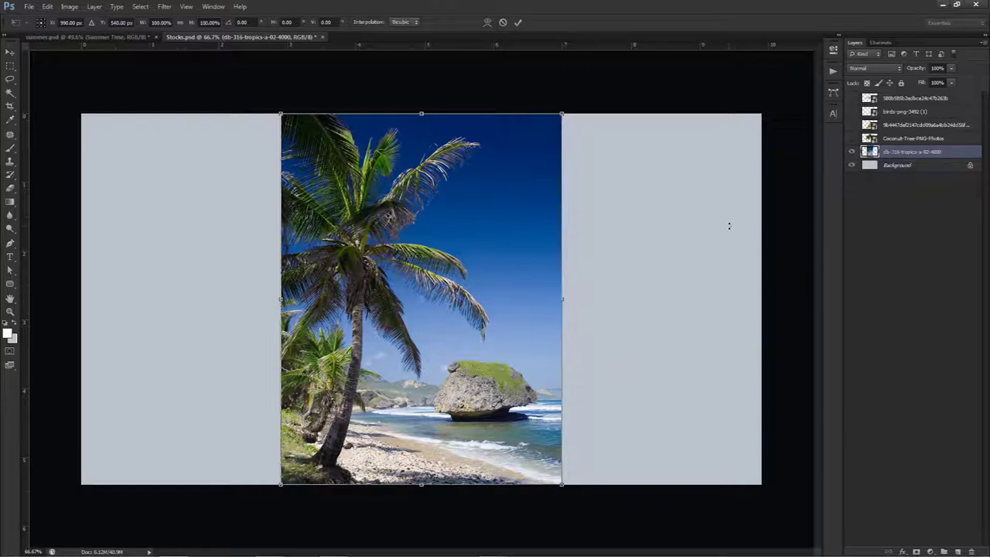
key(Return)
click(851, 151)
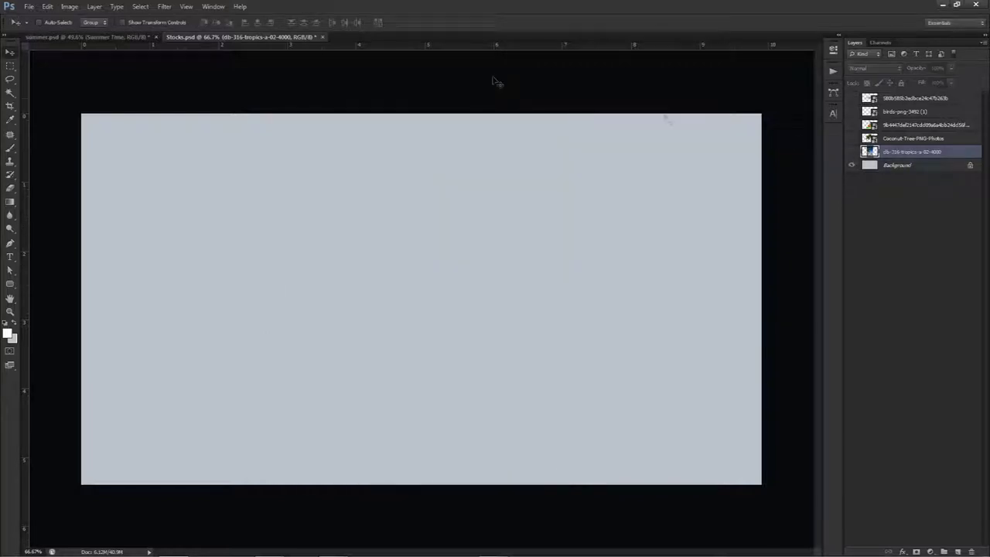
In summer.psd, hide the Summer Time group, select the plain background layer and display the centre guides
click(109, 37)
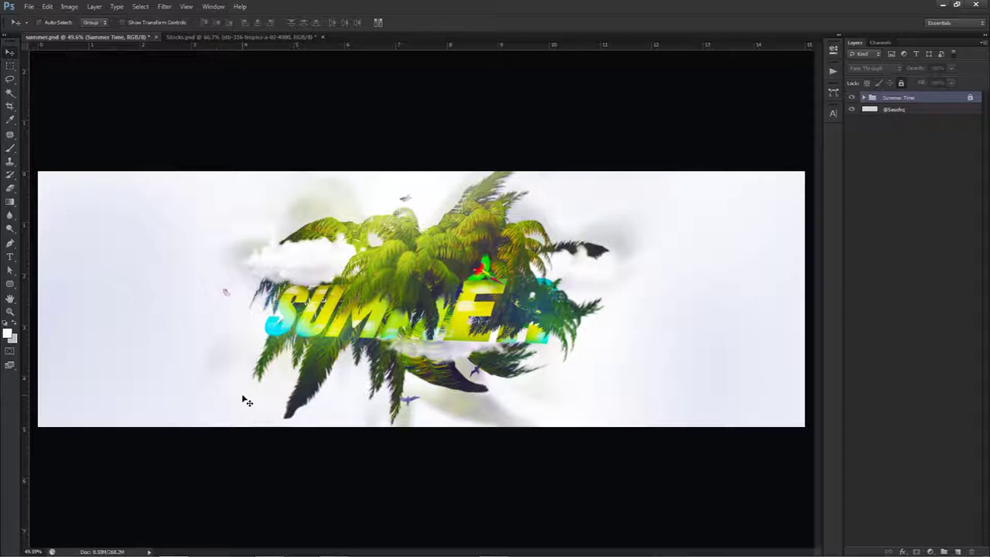
click(852, 97)
click(894, 109)
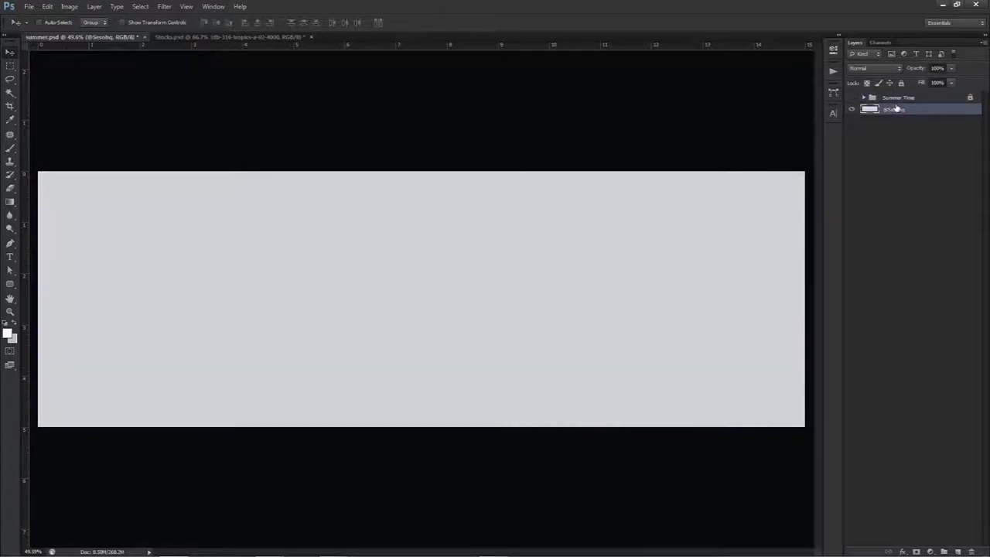
click(249, 37)
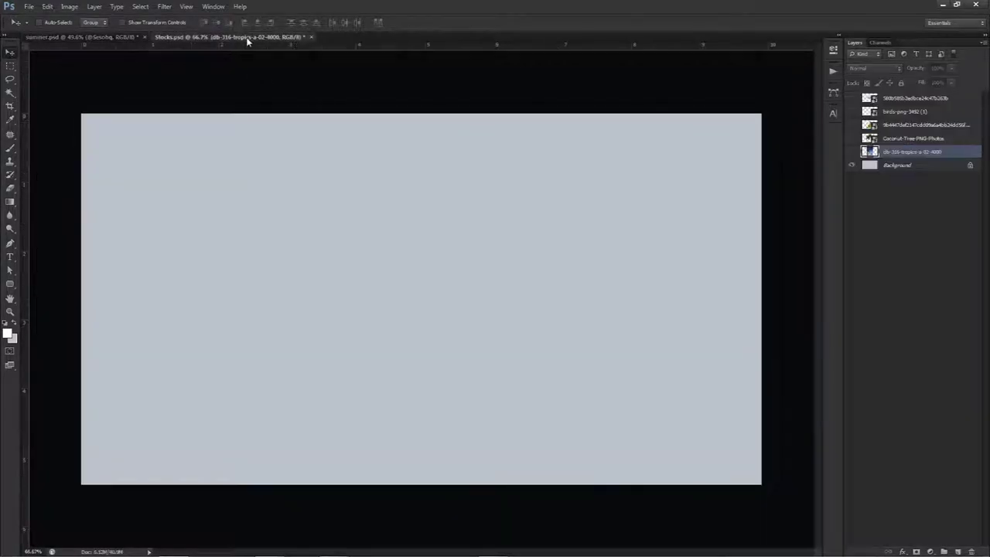
click(81, 37)
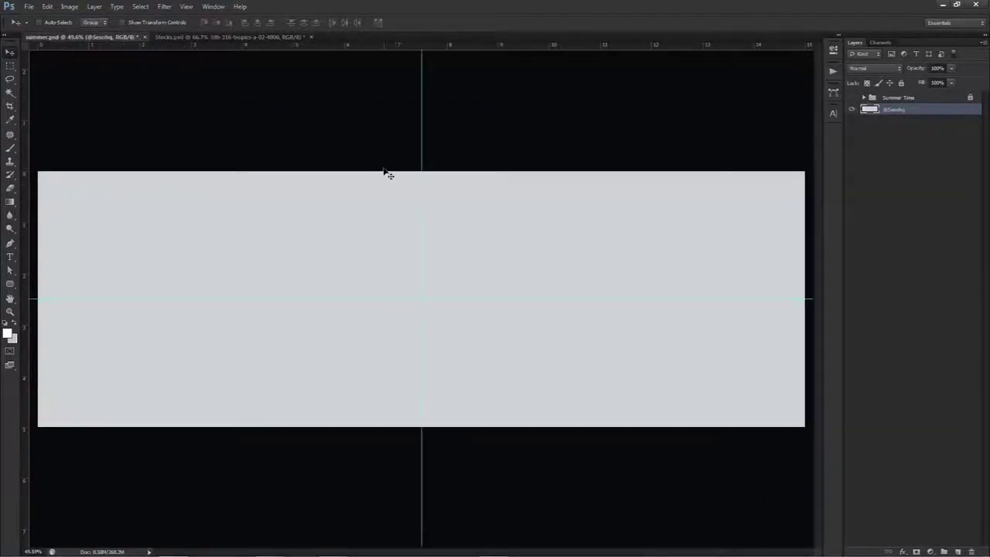
Add the text SUMMER in white Longhaul at 39 pt, starting where the guides cross
key(t)
click(422, 297)
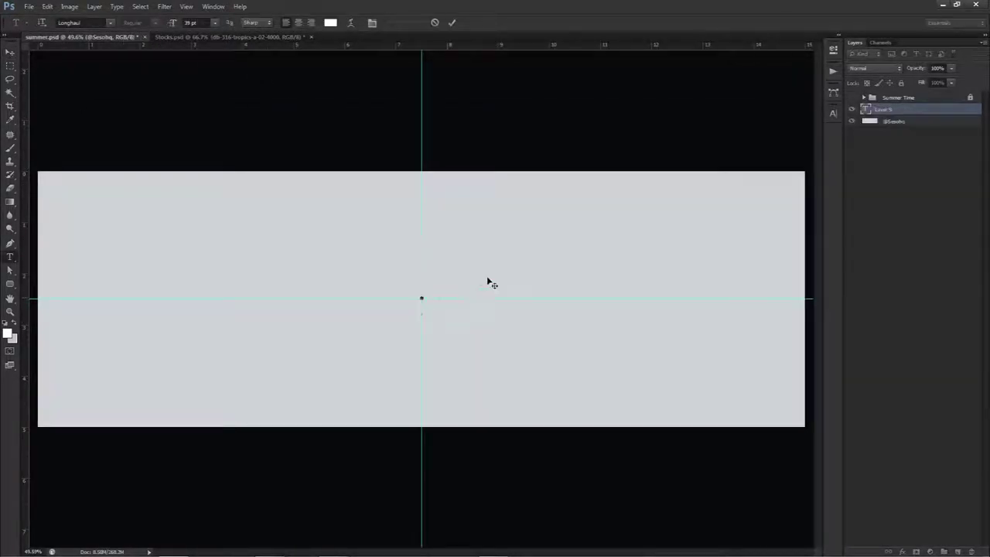
text(summer)
key(ctrl+a)
text(s)
key(ctrl+a)
text(SUMMER)
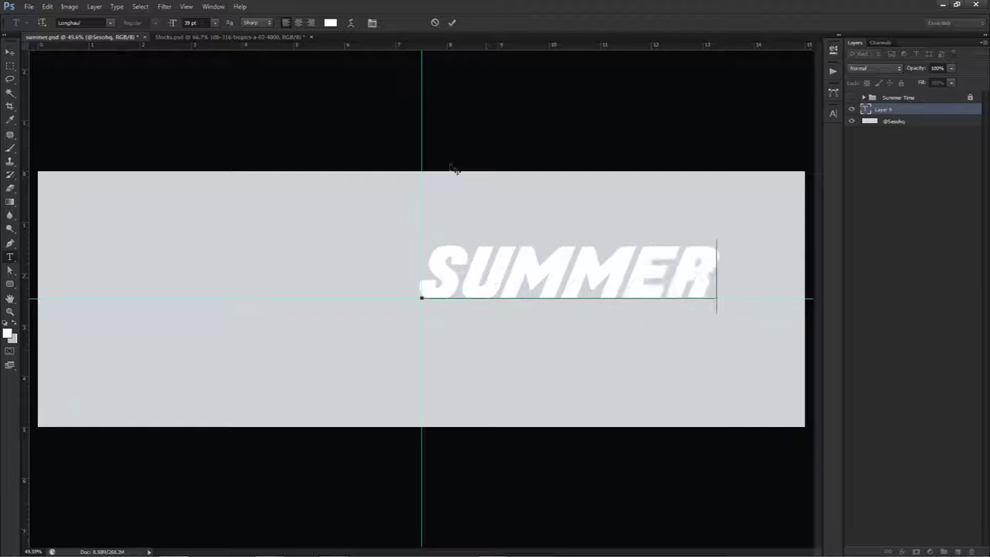
click(452, 22)
Move the SUMMER text so it is centred on the crossing guides
key(v)
key(ctrl+t)
drag(592, 275, 465, 298)
key(Return)
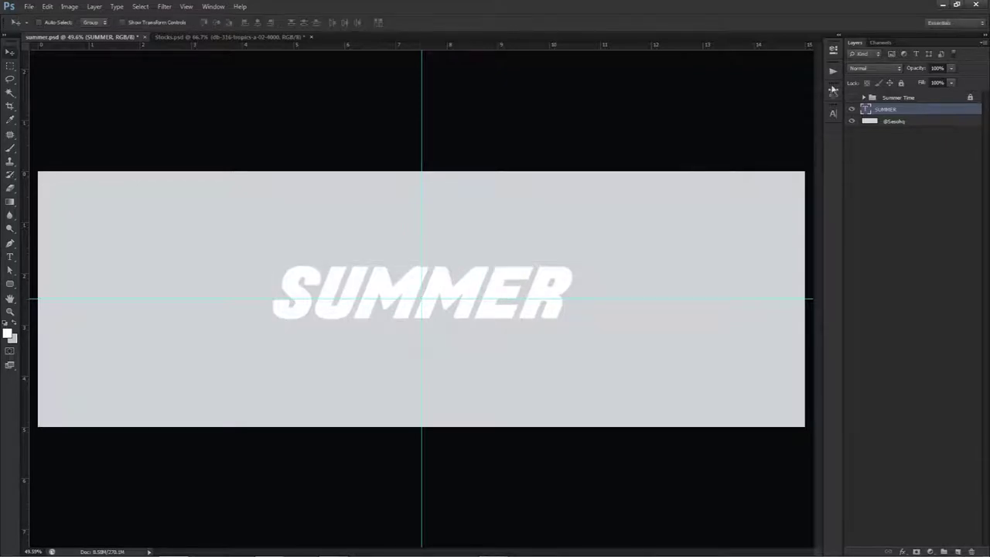
Check the SUMMER text's font settings and scale the text down around its centre to about 93%
click(833, 115)
click(752, 120)
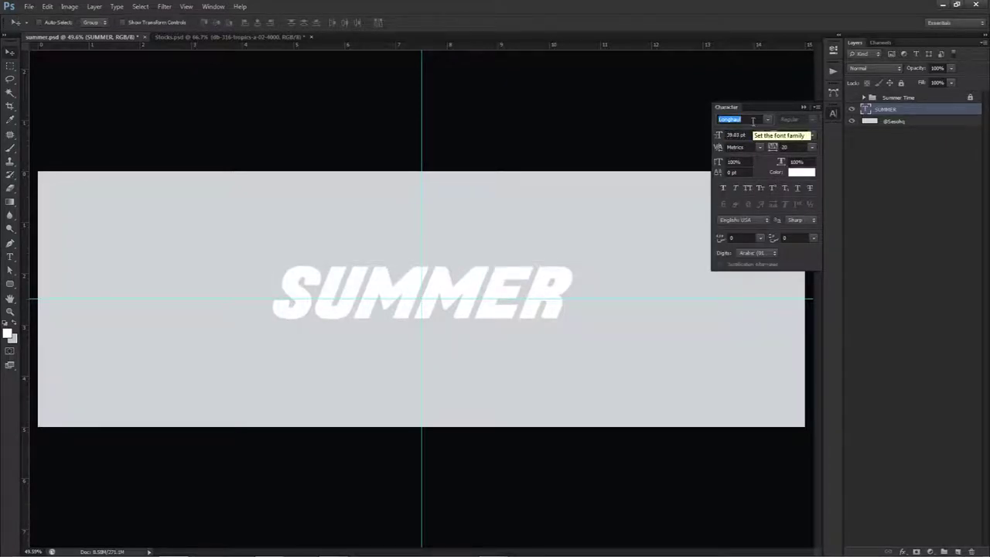
click(834, 113)
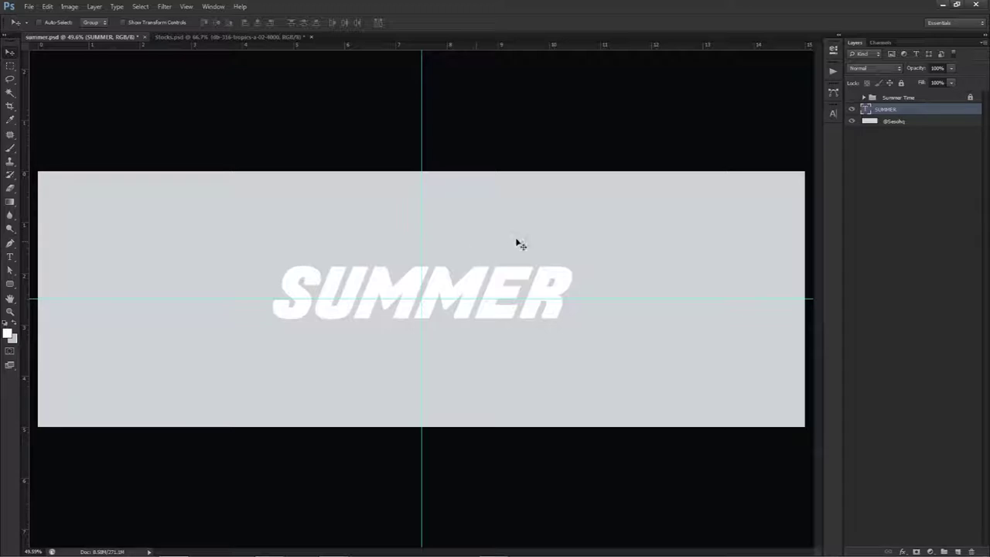
key(ctrl+t)
mouse_move(571, 259)
mouse_down()
mouse_move(554, 264)
mouse_move(562, 262)
mouse_up()
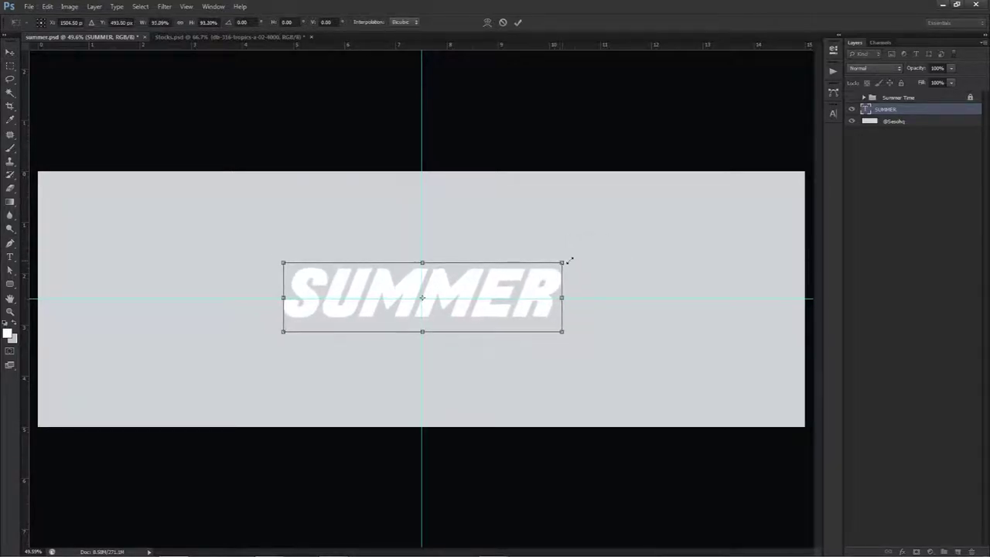
key(Return)
Rasterize the SUMMER text and apply a perspective transform that enlarges its R end and widens its base
right_click(869, 111)
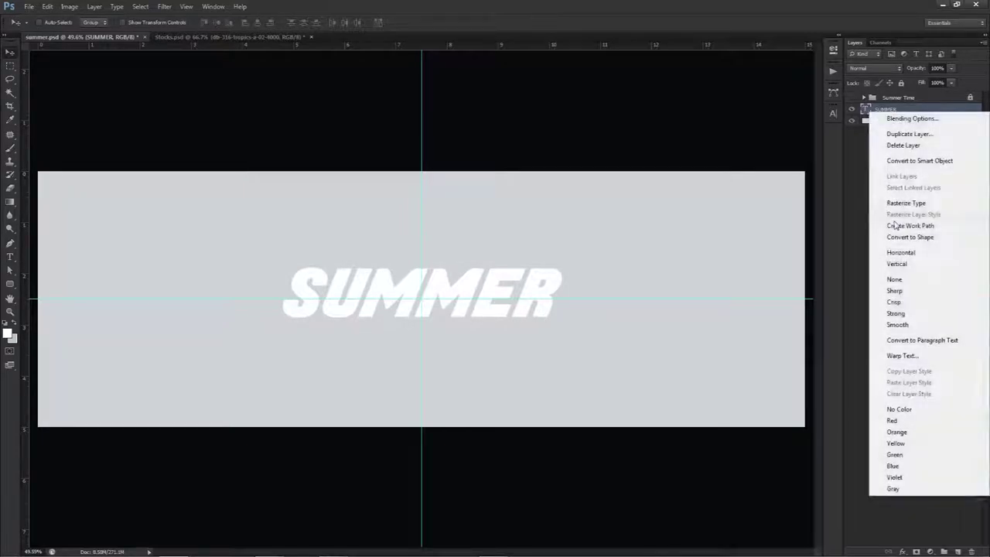
click(915, 203)
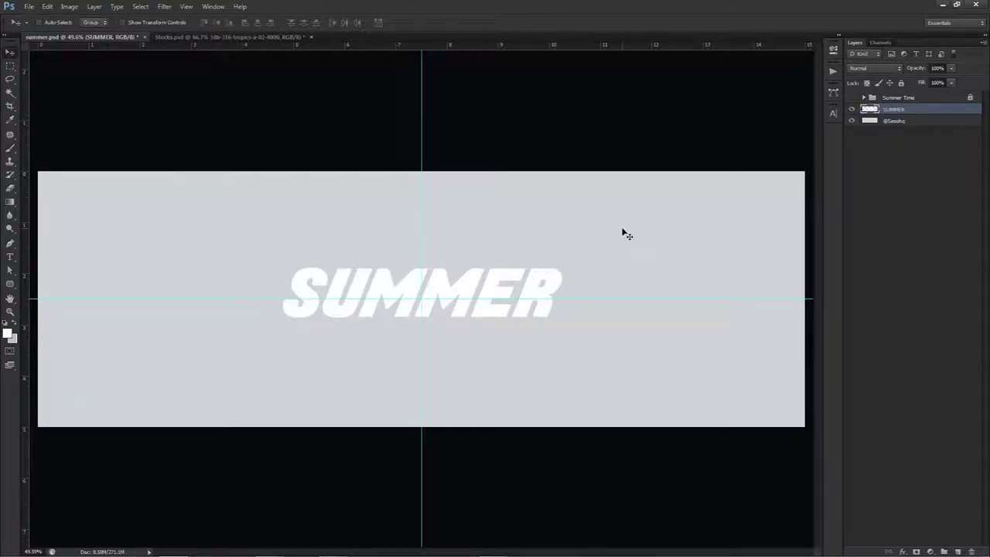
key(ctrl+t)
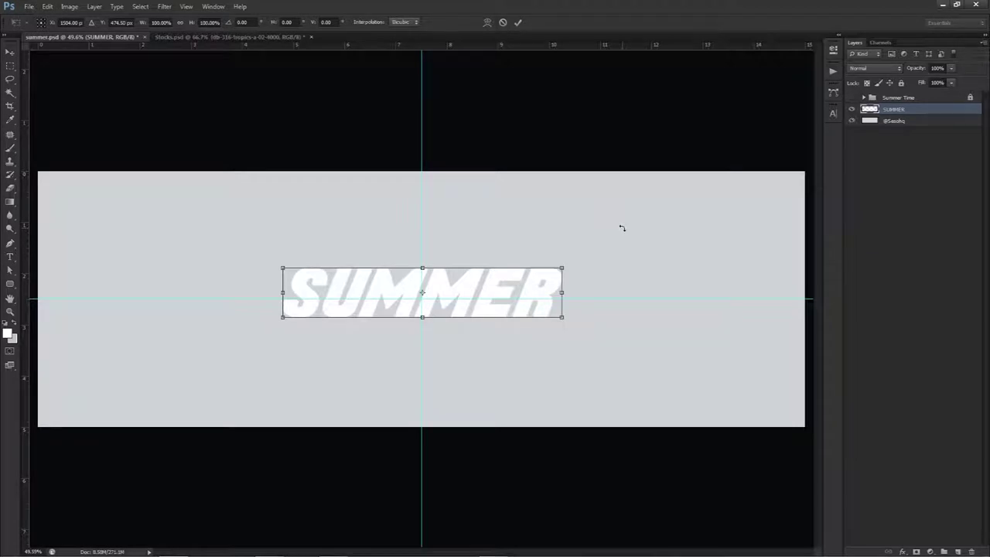
right_click(504, 269)
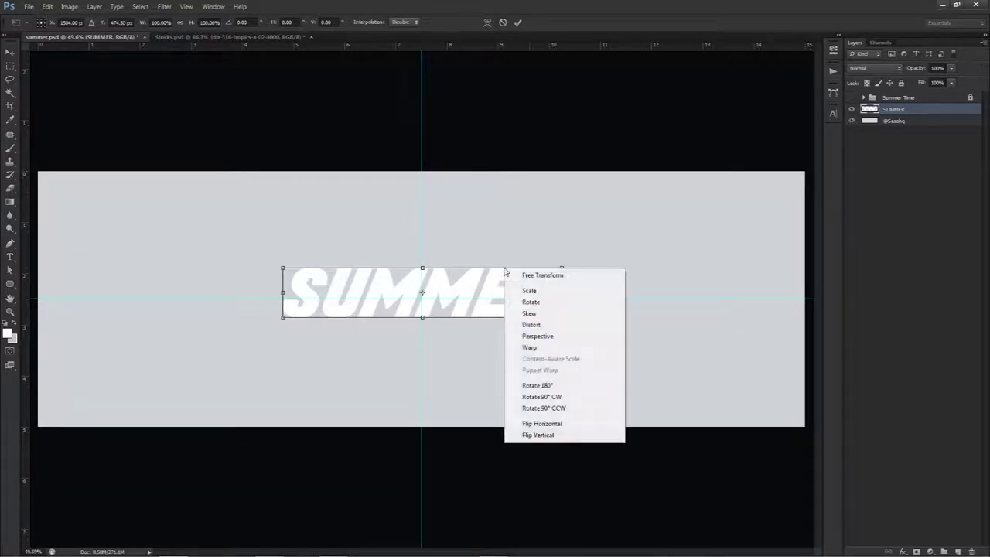
click(528, 338)
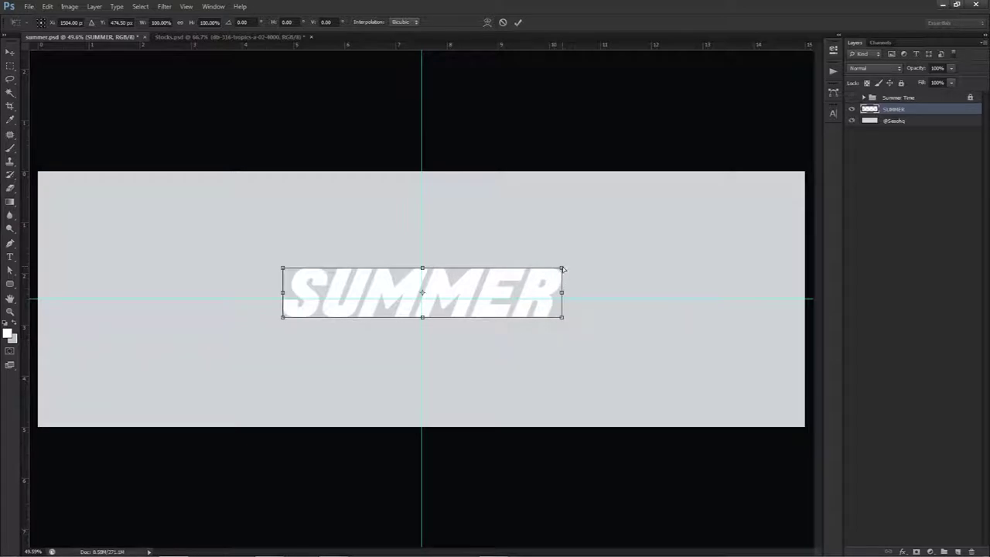
drag(561, 269, 562, 263)
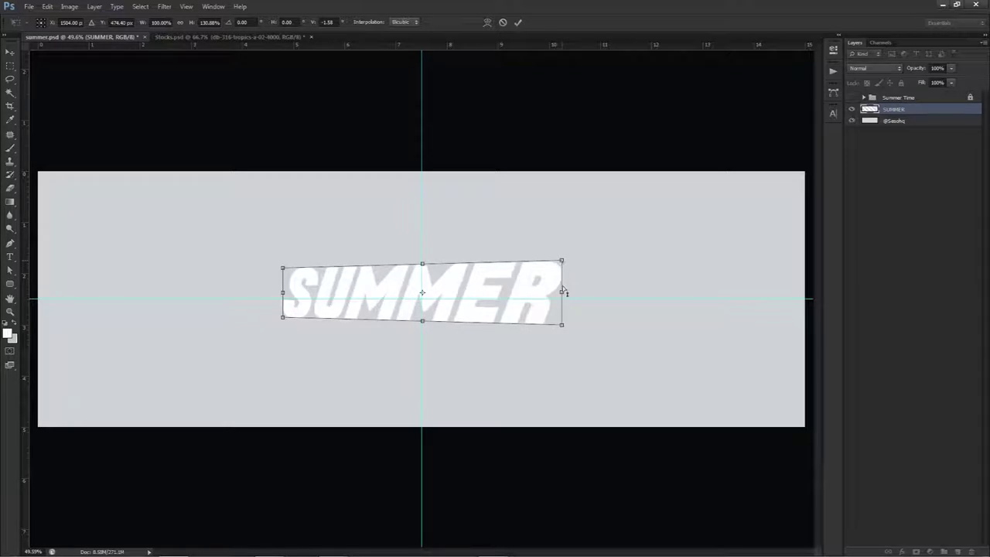
drag(563, 327, 578, 326)
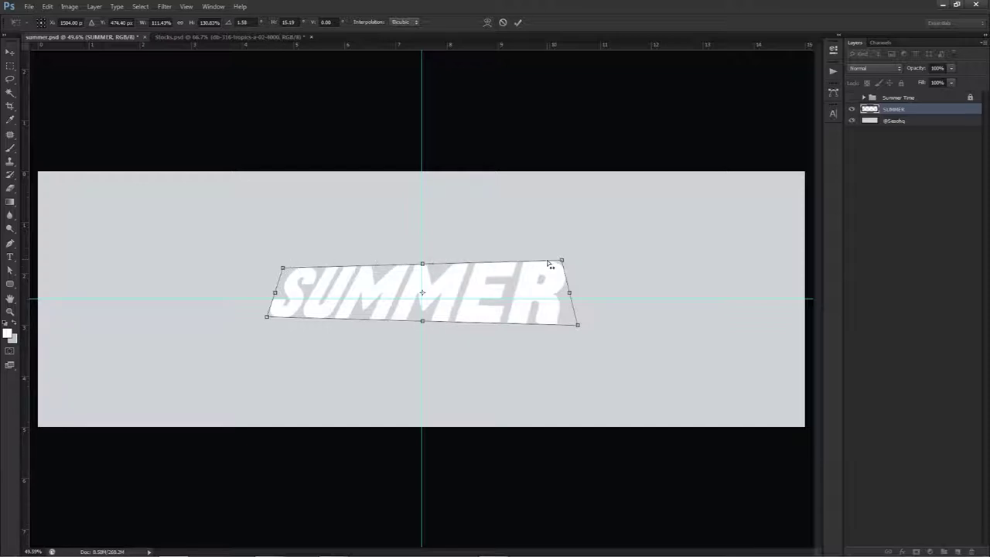
click(518, 23)
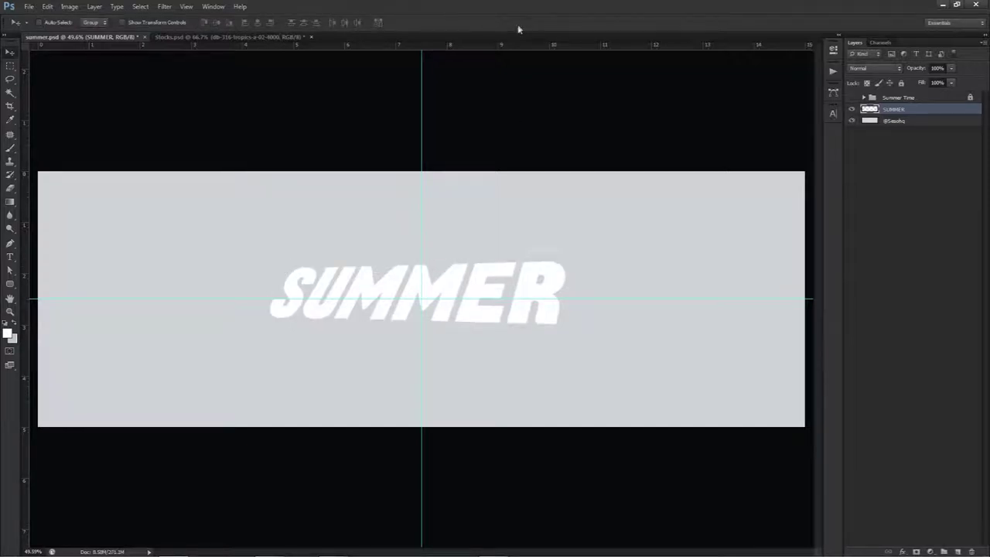
Move the distorted SUMMER lettering slightly down to centre it on the crossing guides
drag(469, 270, 468, 296)
key(ctrl+t)
key(Return)
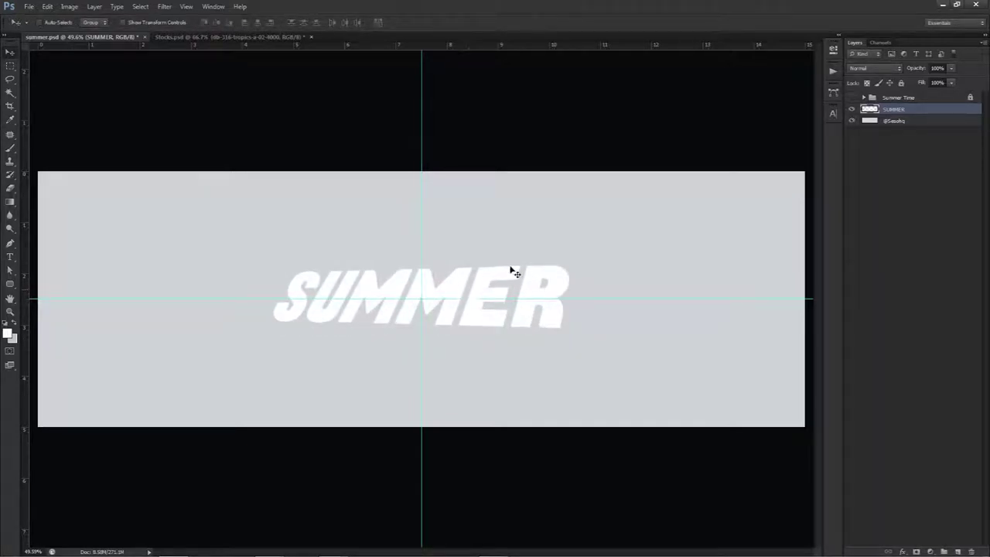
Add a Color Overlay to the SUMMER layer in Normal blend mode and choose light green #8fd66c
double_click(942, 113)
click(620, 380)
click(758, 293)
click(800, 291)
click(550, 377)
drag(609, 427, 609, 443)
click(530, 369)
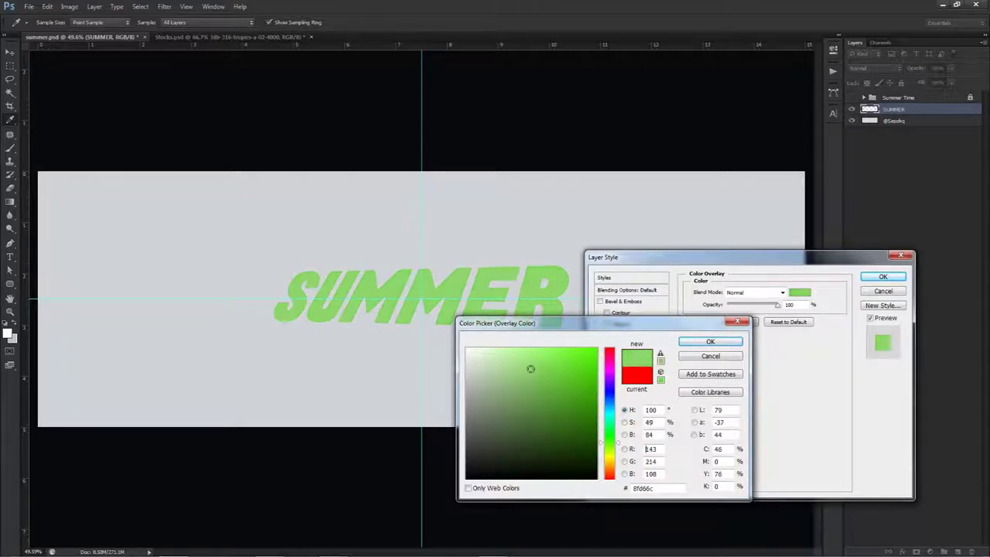
Shift the SUMMER overlay colour to a mint green, apply the style and collapse the layer's effects list
click(609, 423)
click(542, 378)
drag(542, 377, 541, 372)
drag(608, 426, 608, 430)
click(710, 341)
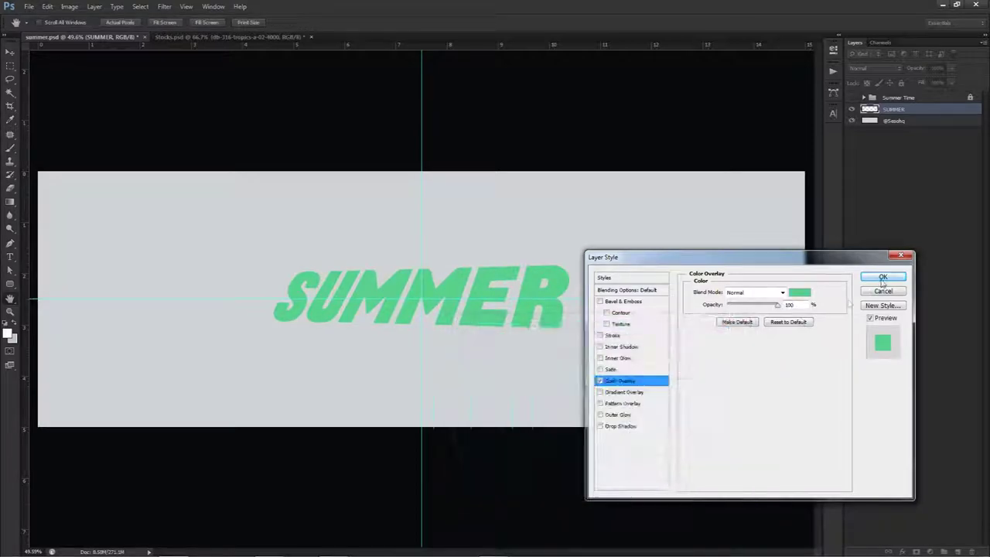
click(882, 276)
click(901, 142)
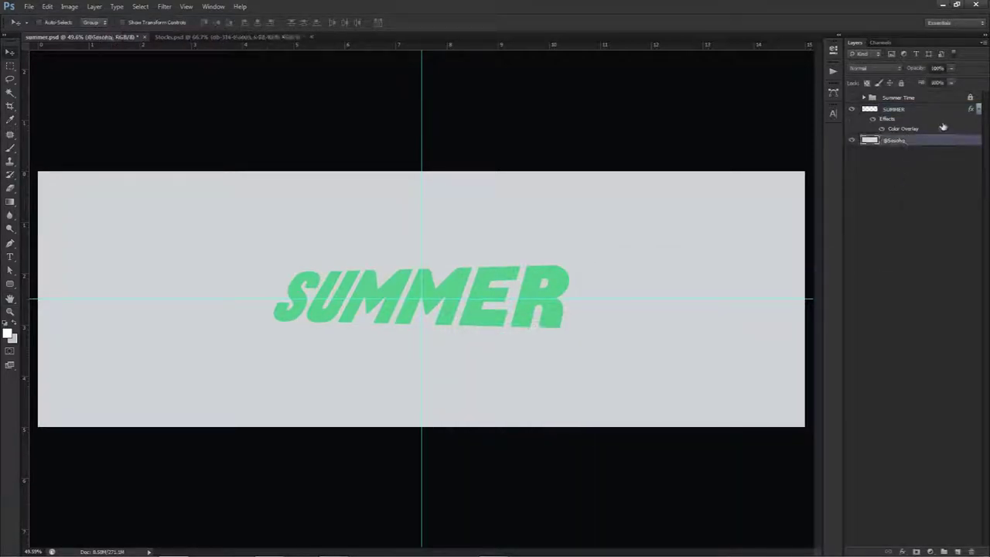
click(978, 110)
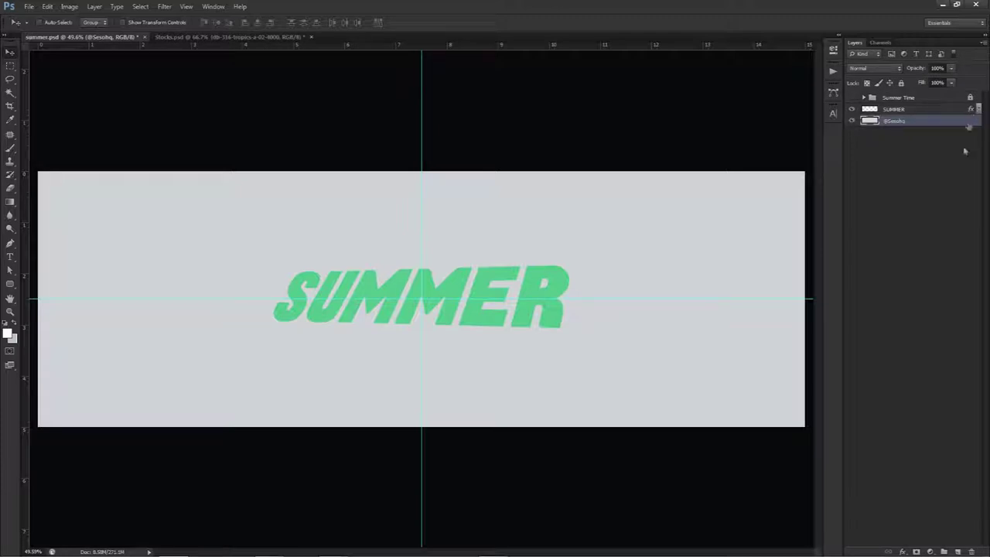
Add an empty layer beneath the SUMMER lettering and check the current background colour of the toolbox in the Color Picker
click(958, 551)
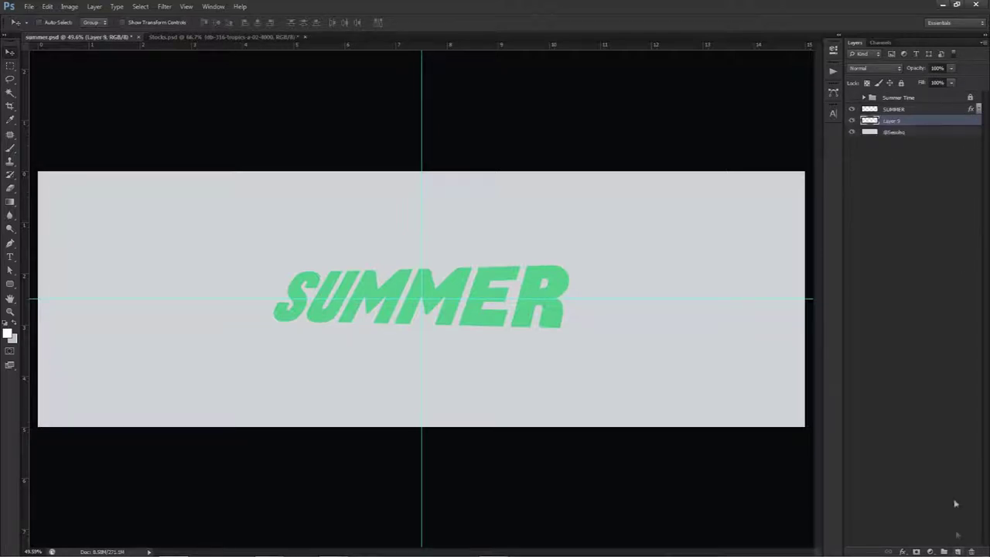
click(906, 133)
click(13, 338)
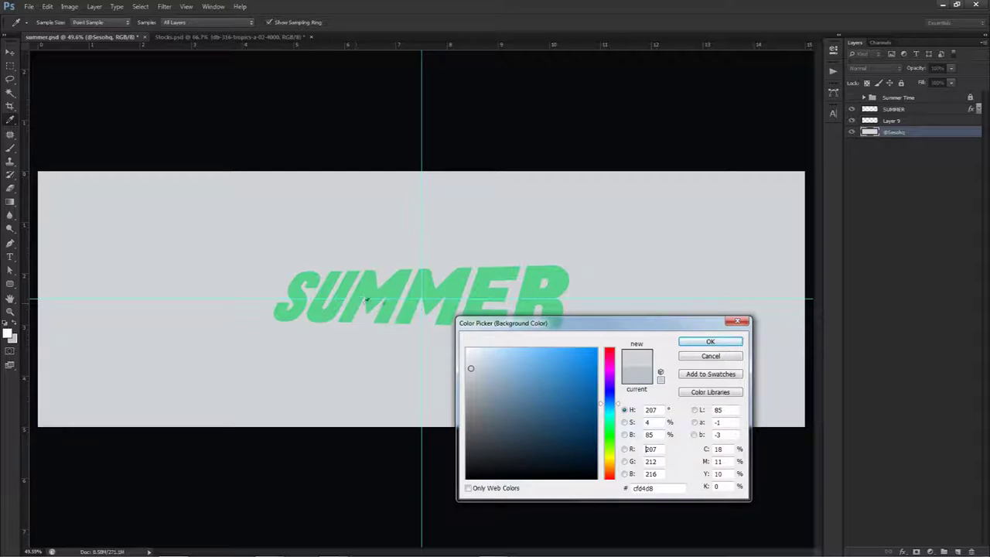
click(710, 341)
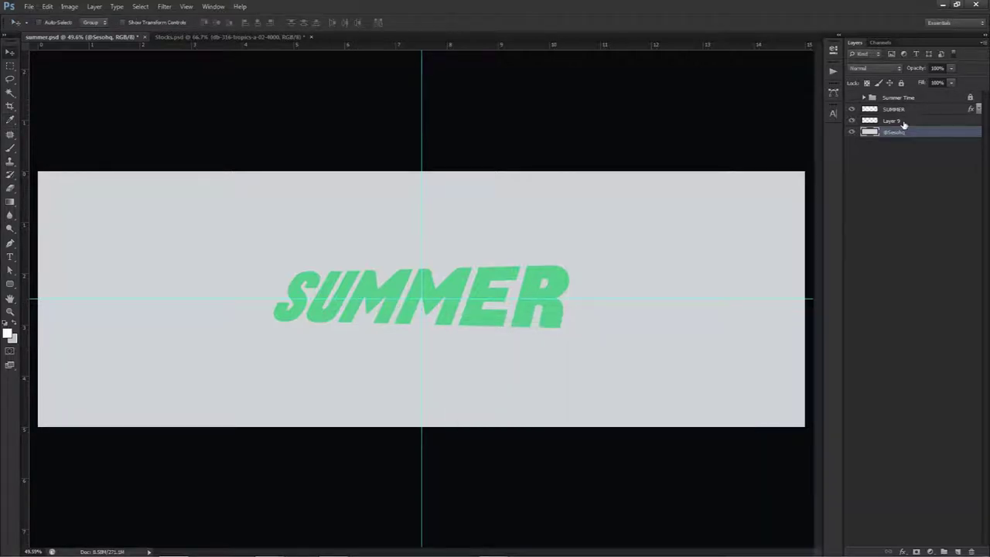
Select the new empty layer and set white as the foreground colour
click(896, 121)
click(8, 333)
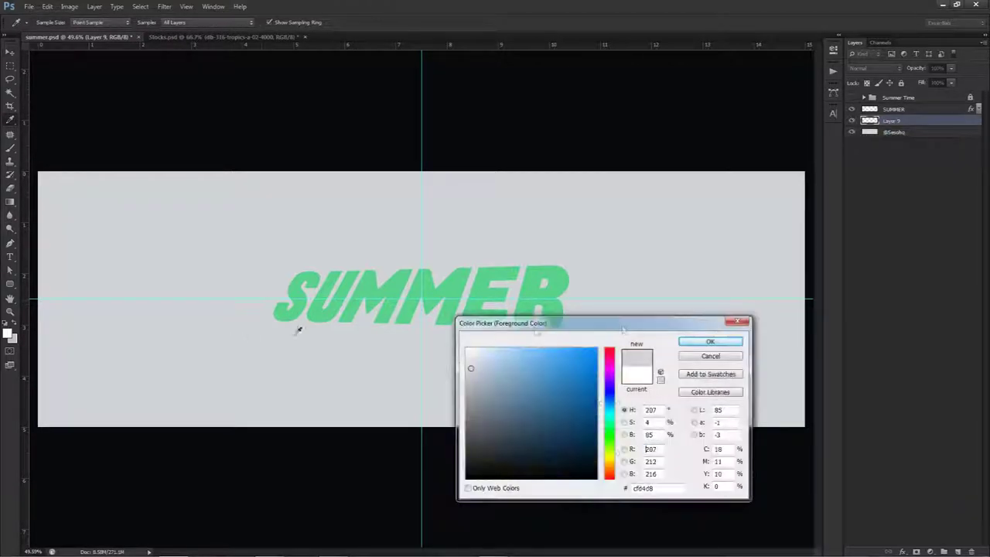
click(711, 356)
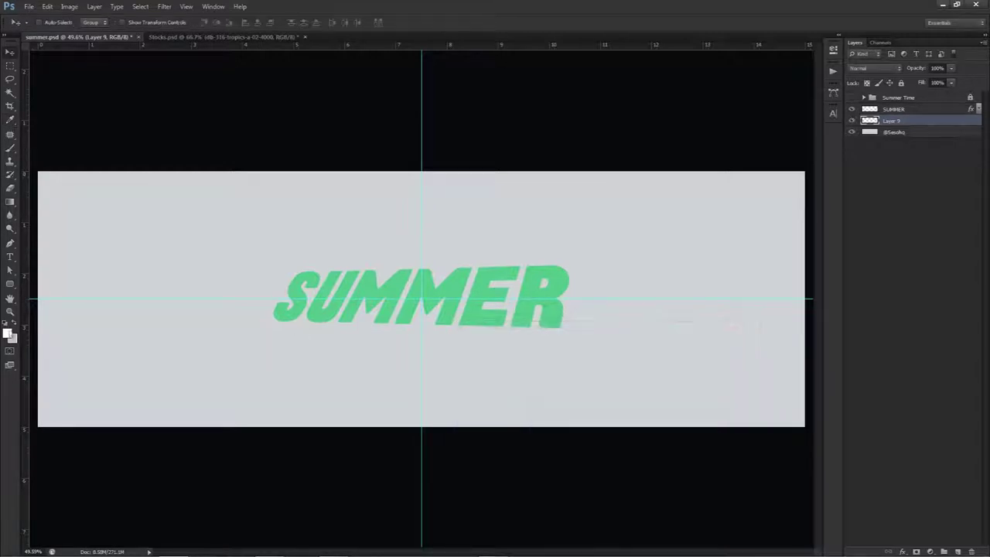
click(9, 333)
click(709, 341)
Paint a soft white glow behind the lettering with a single brush dab about 3000 px wide and set its layer opacity to 77%
key(b)
drag(369, 330, 554, 335)
drag(433, 318, 455, 321)
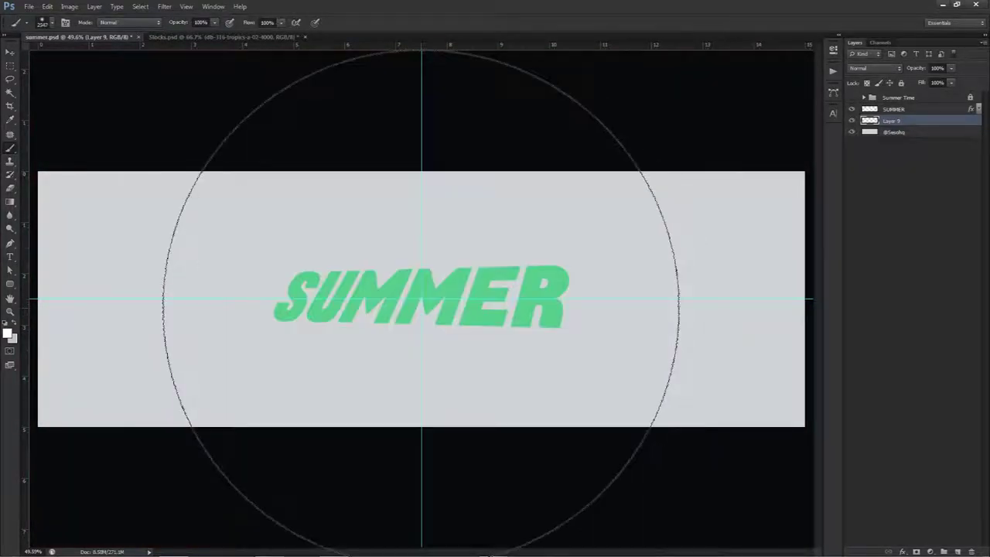
click(416, 307)
key(ctrl+z)
drag(399, 310, 516, 310)
click(424, 299)
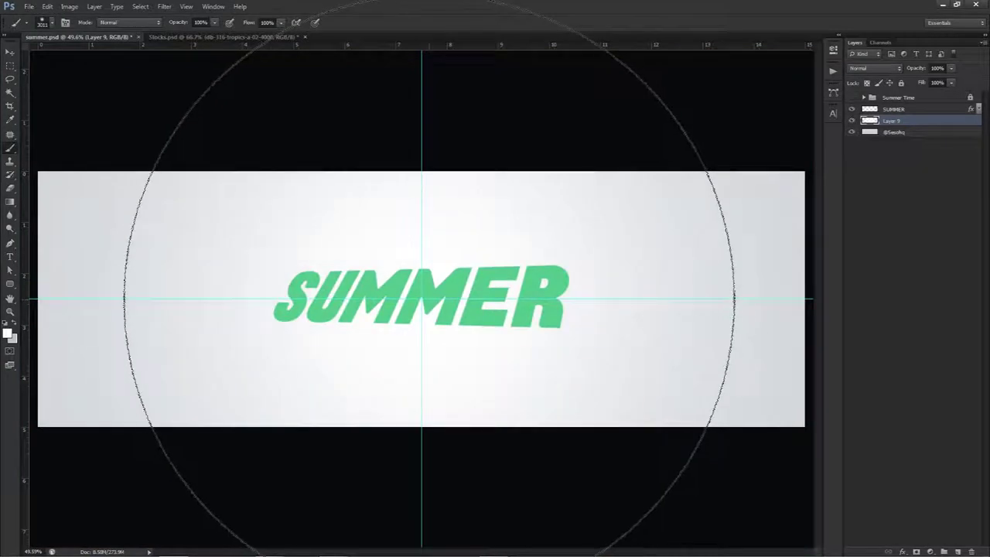
drag(950, 68, 939, 79)
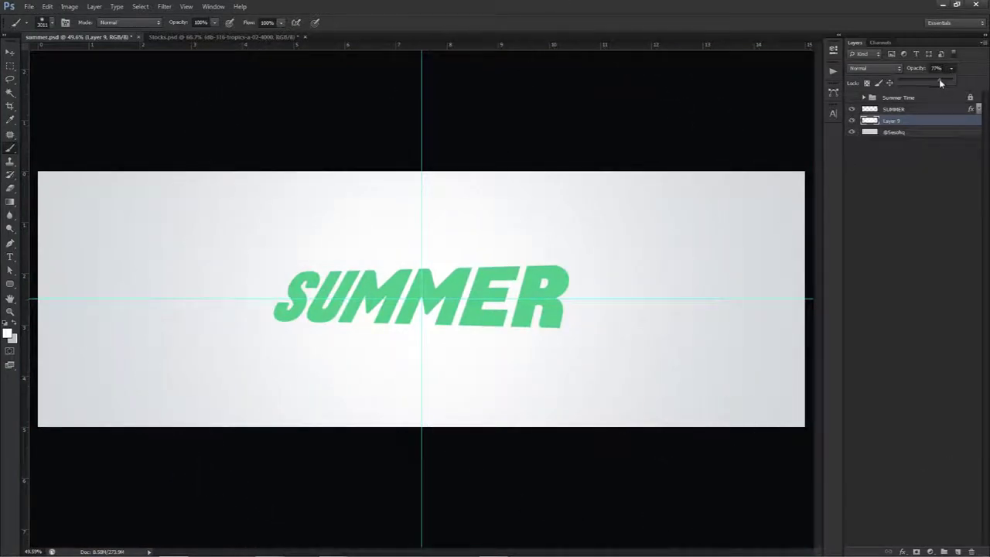
key(v)
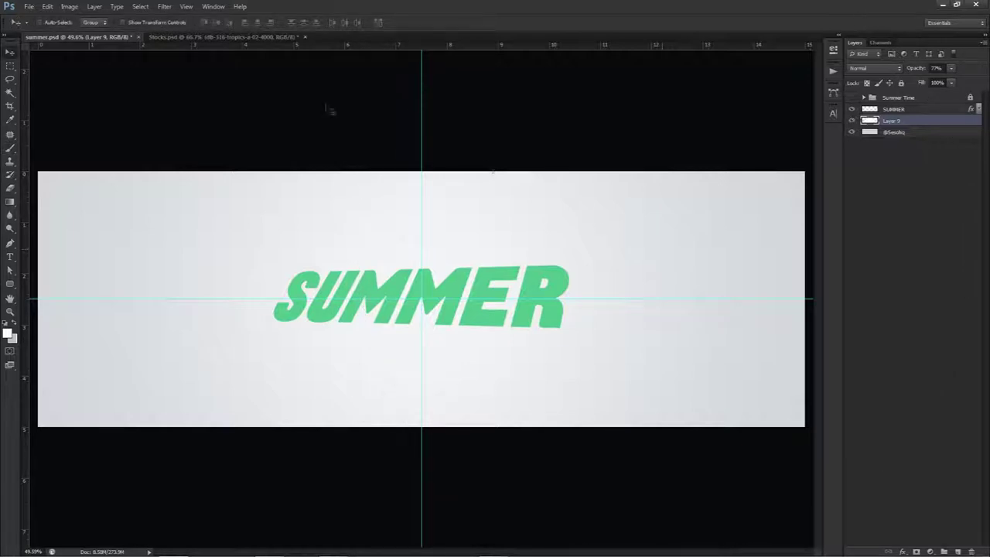
Bring the Coconut-Tree-PNG-Photos layer from Stocks.psd into summer.psd and stack it above the SUMMER layer
click(219, 37)
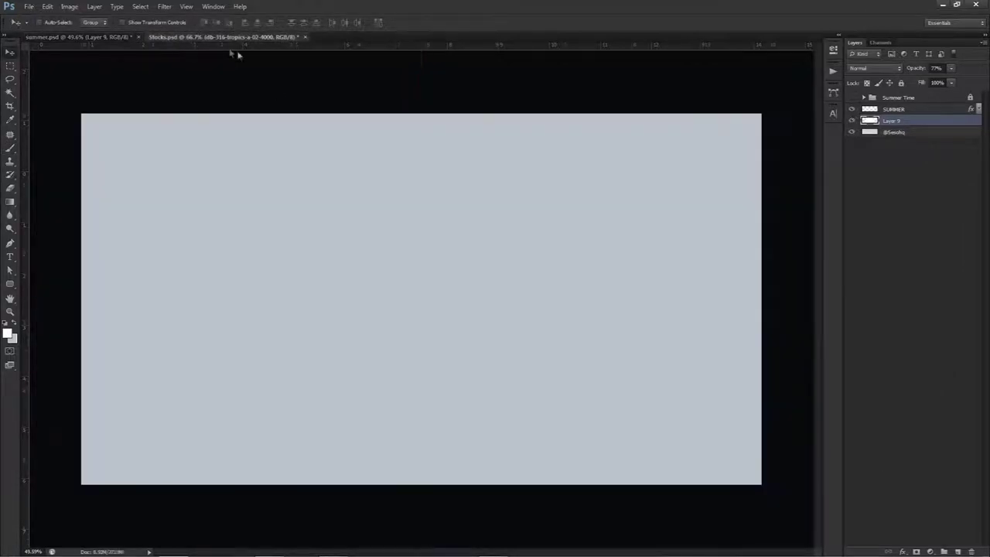
click(851, 138)
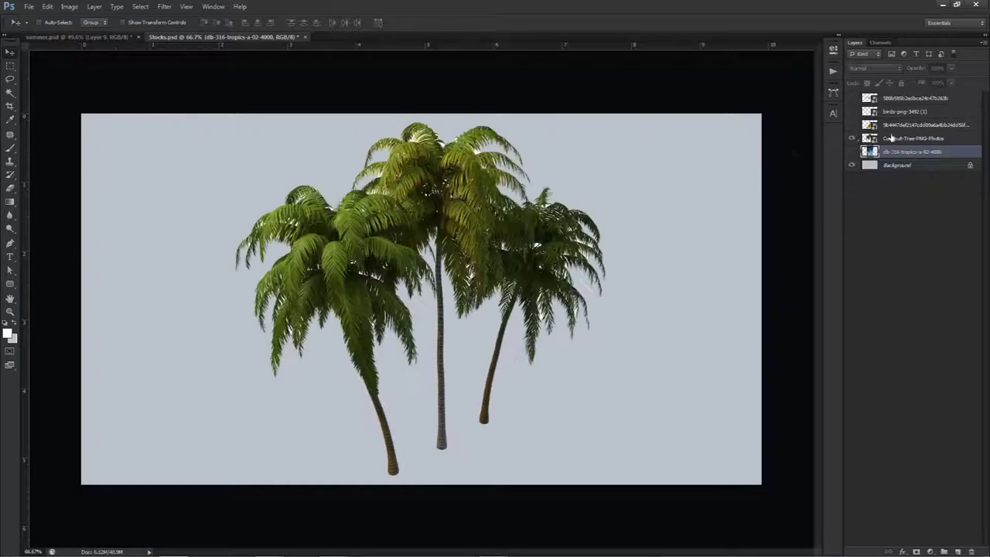
click(913, 137)
drag(506, 177, 504, 210)
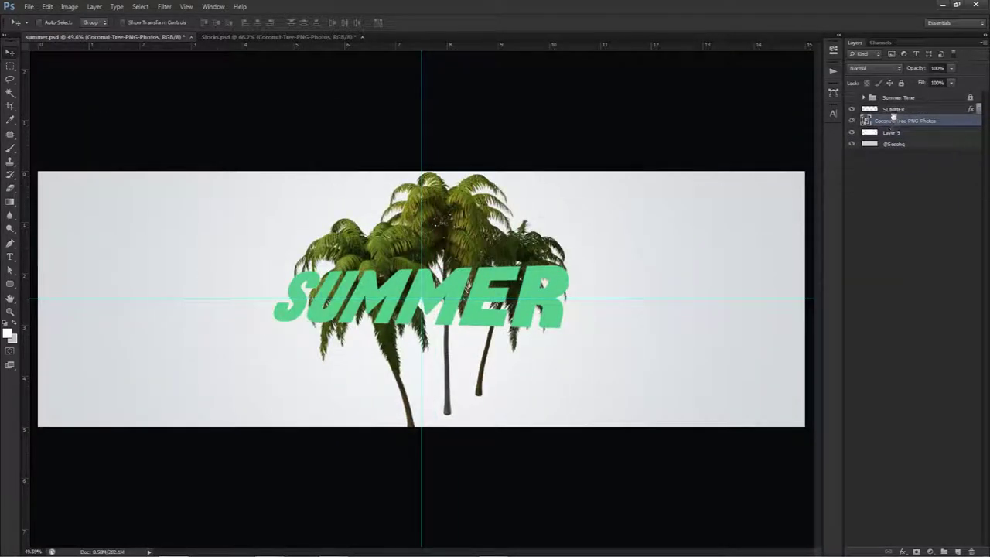
drag(896, 121, 897, 106)
Shift the palm trees toward the R end of the lettering and rotate them clockwise so their trunks slant like the letters
drag(441, 241, 482, 241)
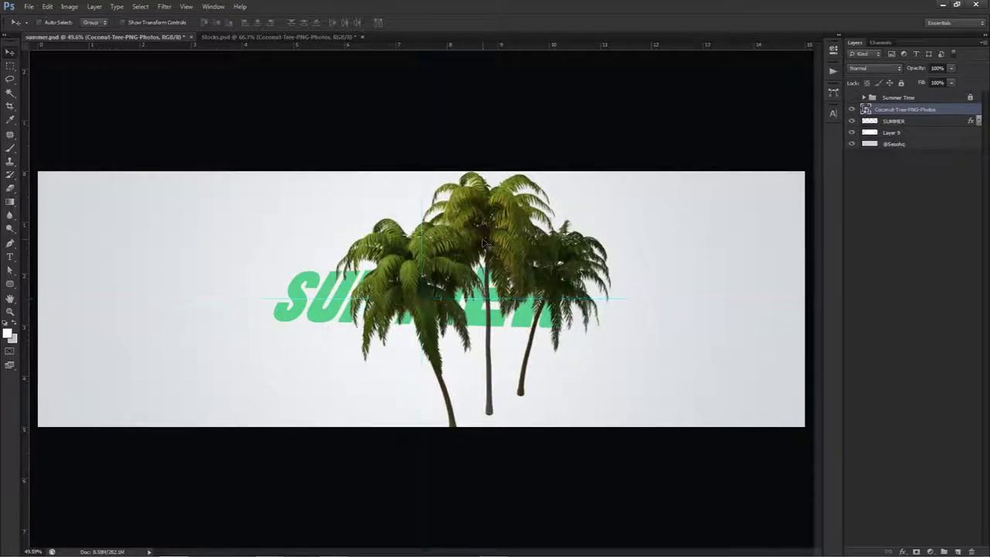
key(ctrl+t)
drag(629, 159, 660, 218)
key(Return)
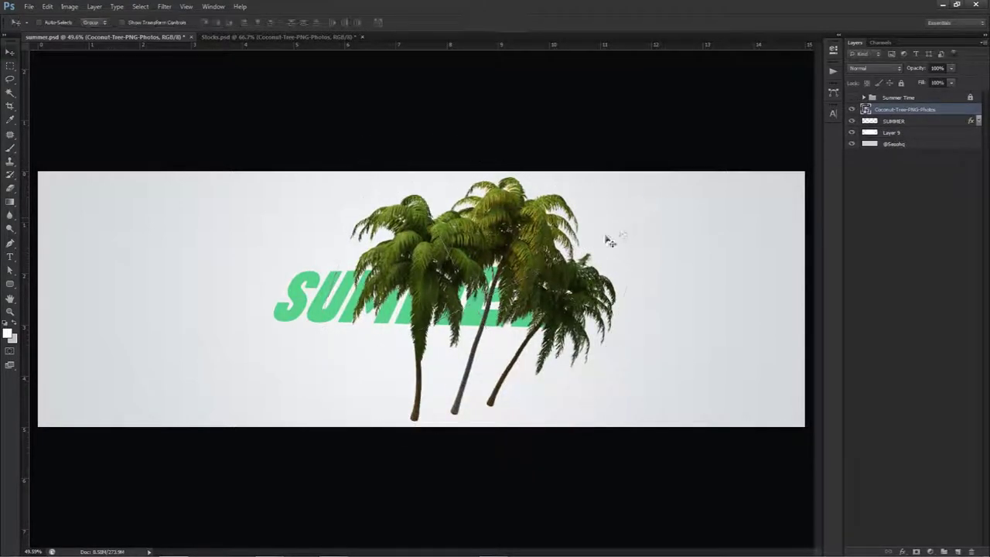
scroll(477, 282, up, 4)
drag(488, 294, 479, 271)
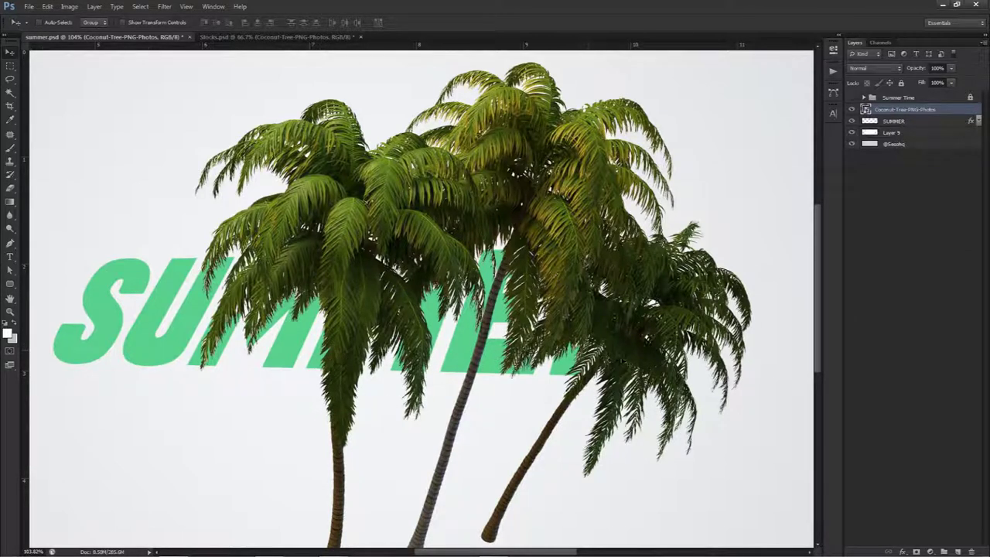
scroll(408, 279, down, 3)
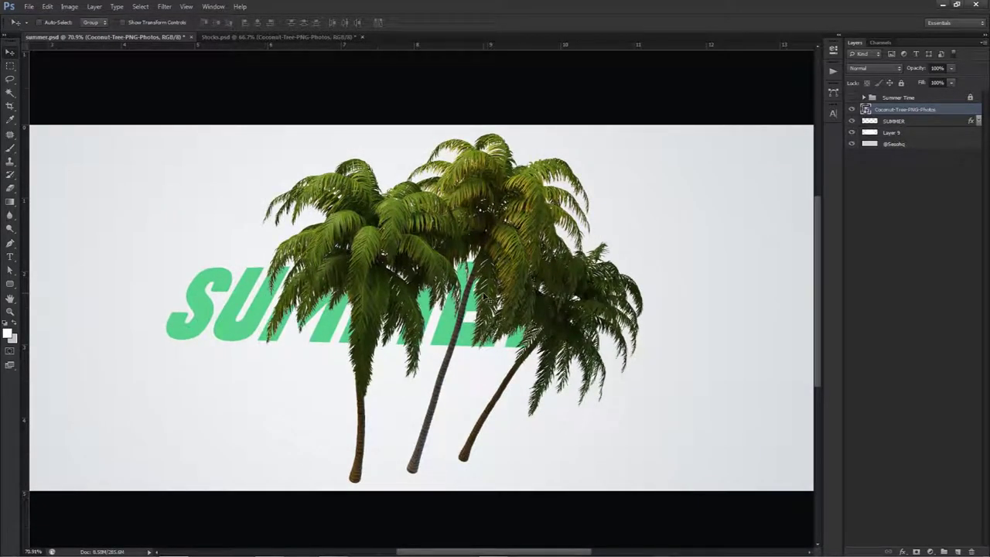
drag(468, 293, 467, 294)
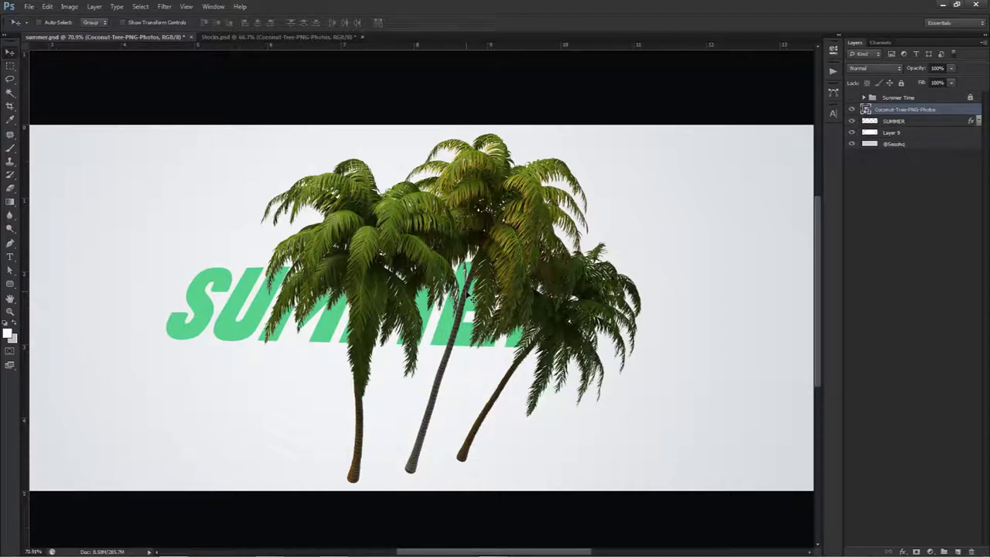
Lower the palm-tree layer's opacity to 77% and check the original palm stock in Stocks.psd
click(951, 68)
drag(956, 81, 938, 80)
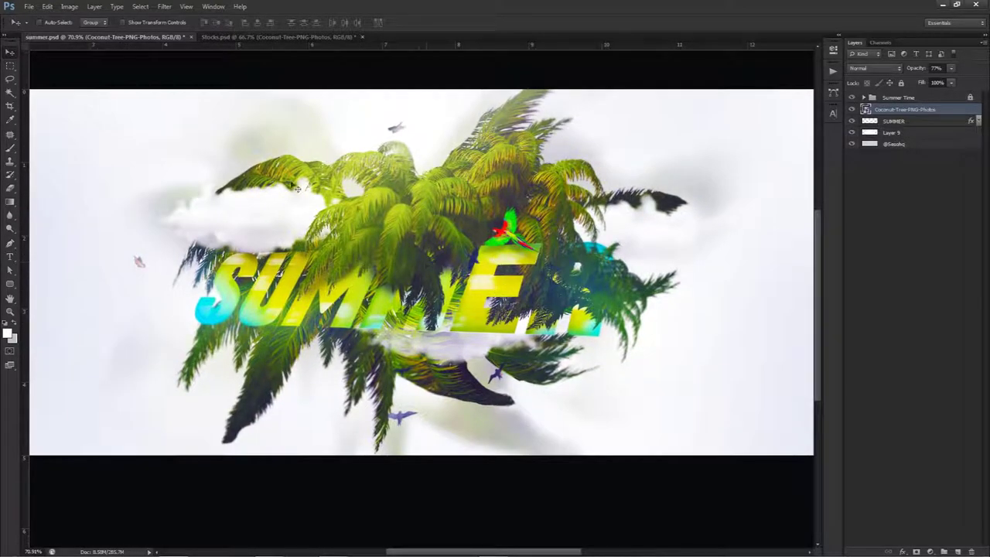
click(236, 39)
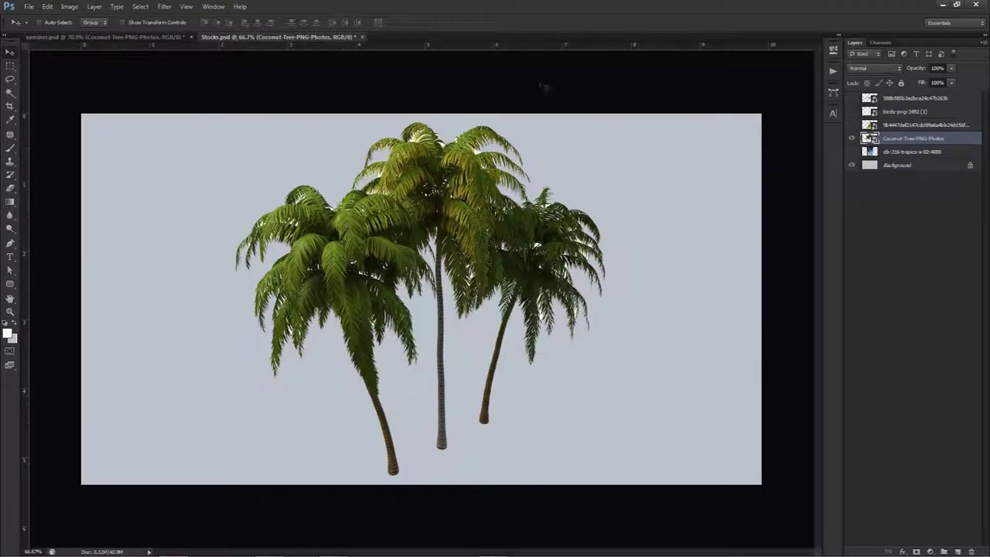
click(139, 37)
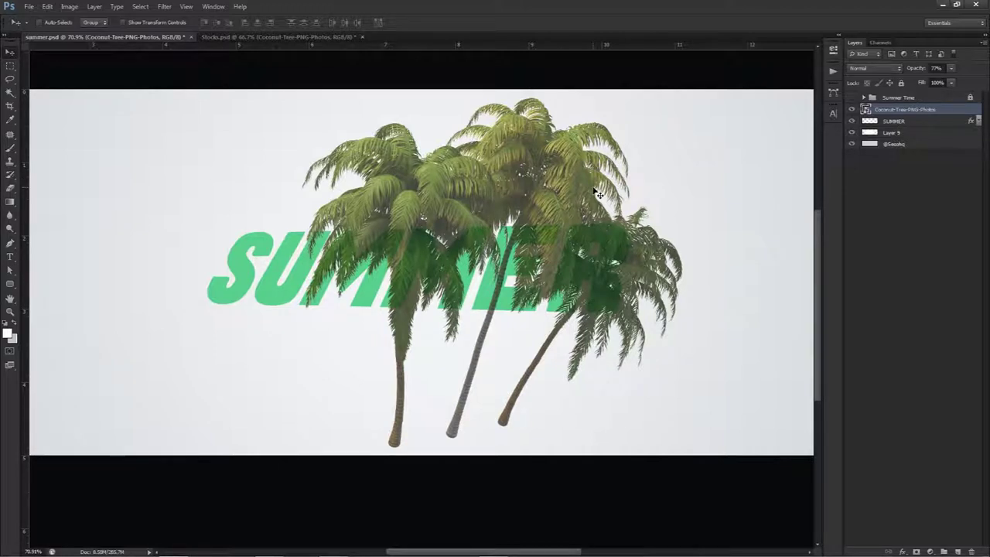
Nudge the semi-transparent palm trees about 0.12 cm left so the middle trunk crosses the stem of the E
key(p)
scroll(544, 245, up, 3)
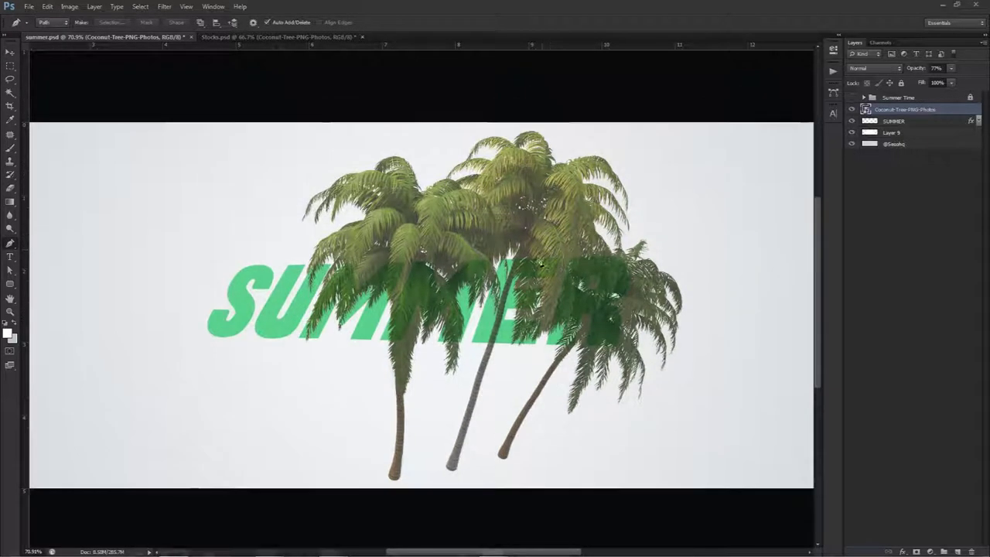
scroll(540, 267, up, 5)
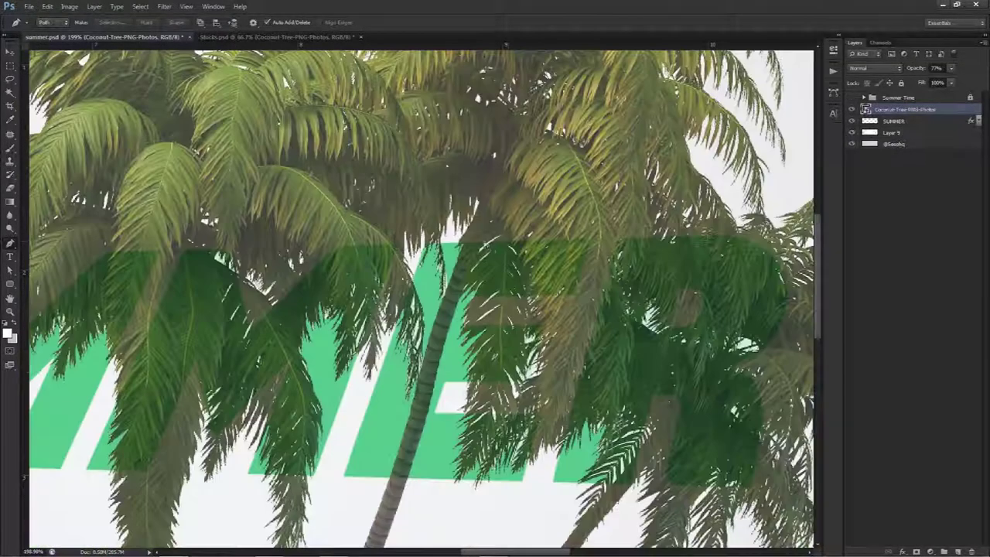
key(v)
drag(539, 288, 516, 289)
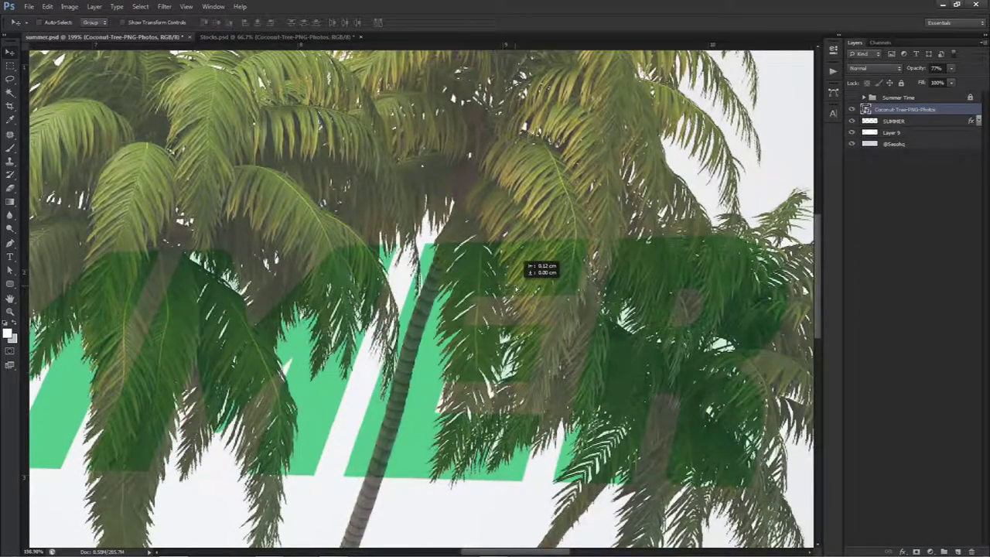
scroll(516, 288, down, 5)
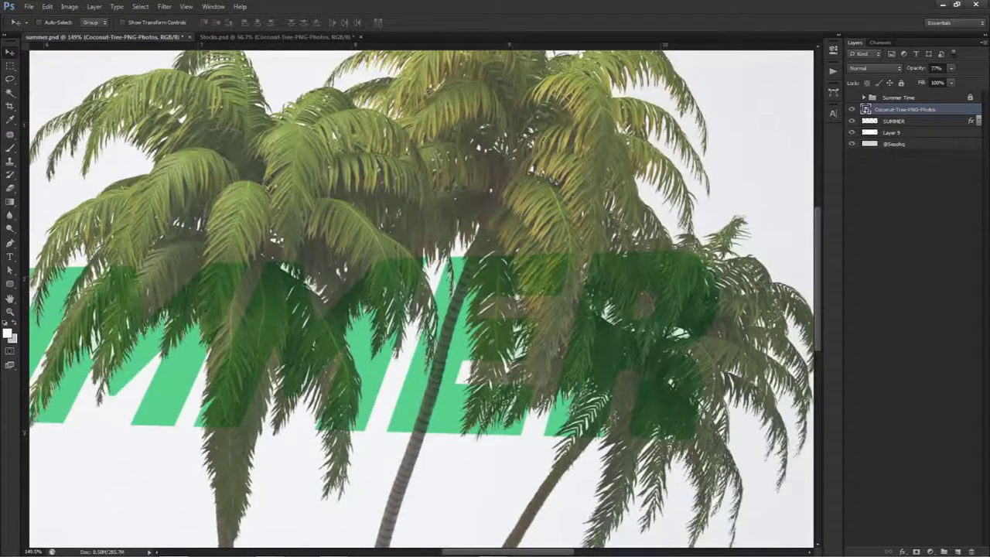
drag(516, 294, 540, 267)
Switch to the Pen tool and lower the palm-tree layer's opacity to 48%
key(p)
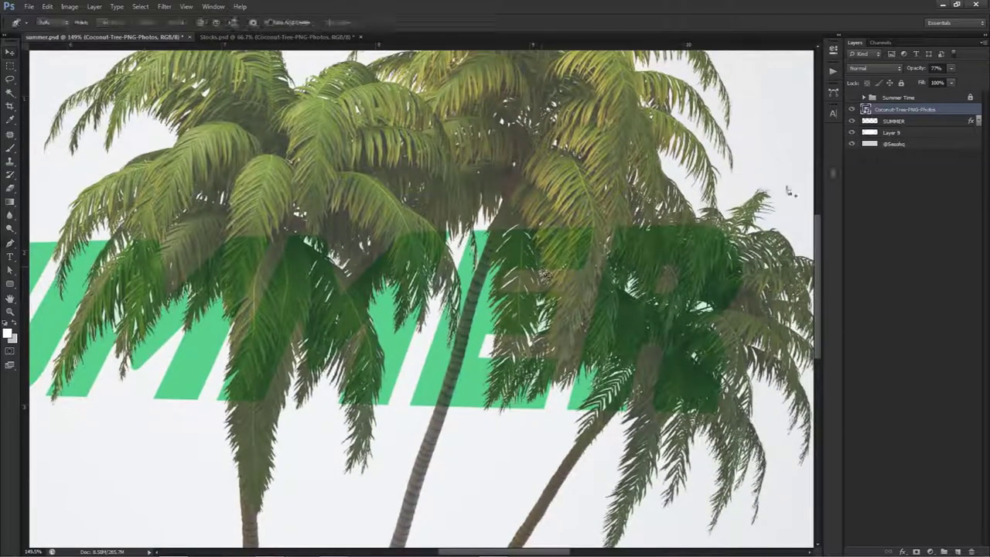
scroll(590, 226, up, 5)
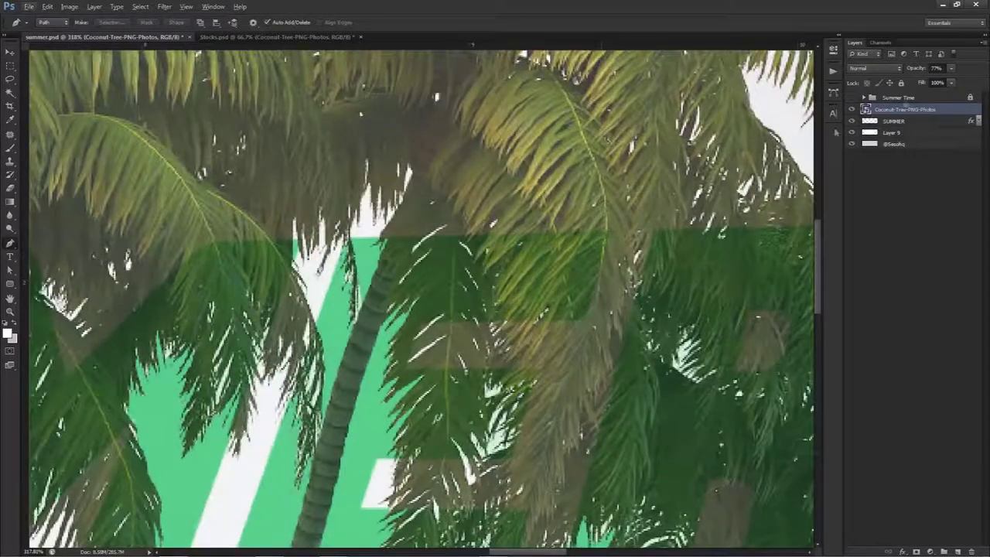
click(950, 69)
drag(944, 81, 936, 81)
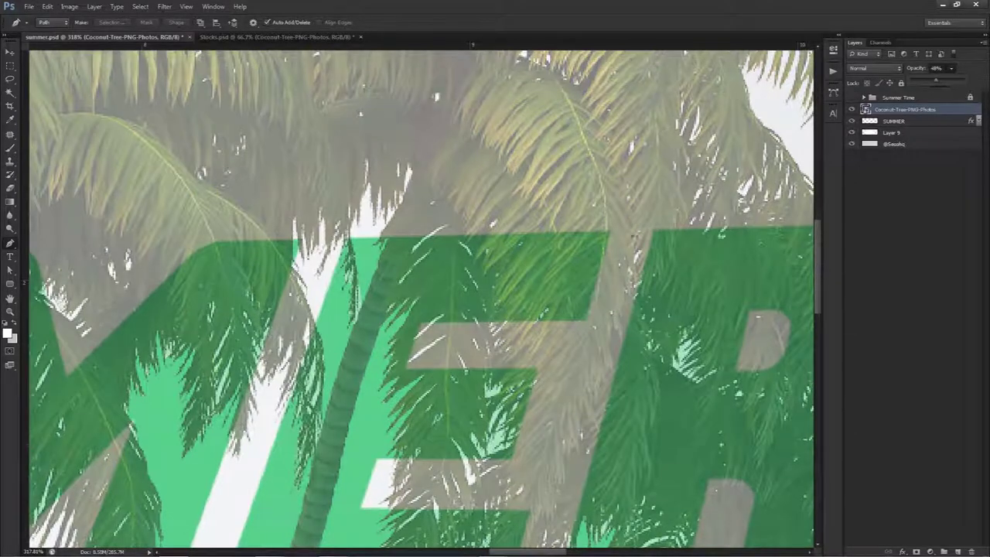
Trace the E's contour with the Pen tool from the corner of its top arm to its lower inner notch
click(607, 232)
click(608, 232)
click(585, 320)
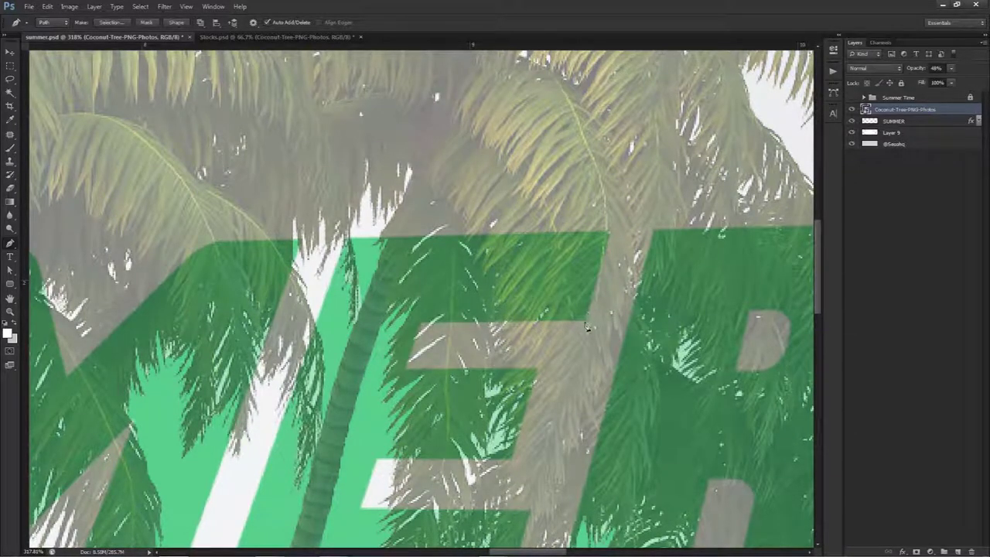
drag(563, 341, 614, 255)
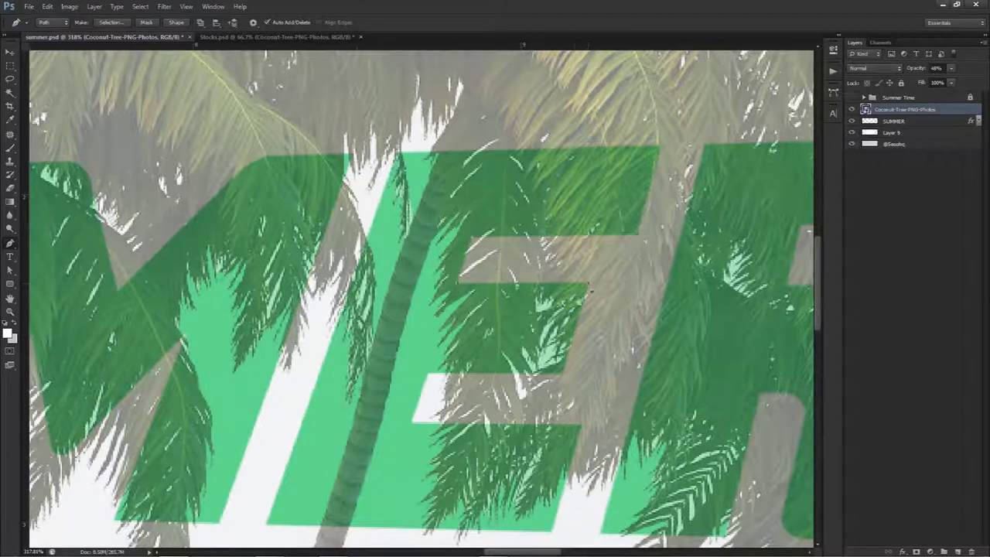
scroll(590, 290, down, 2)
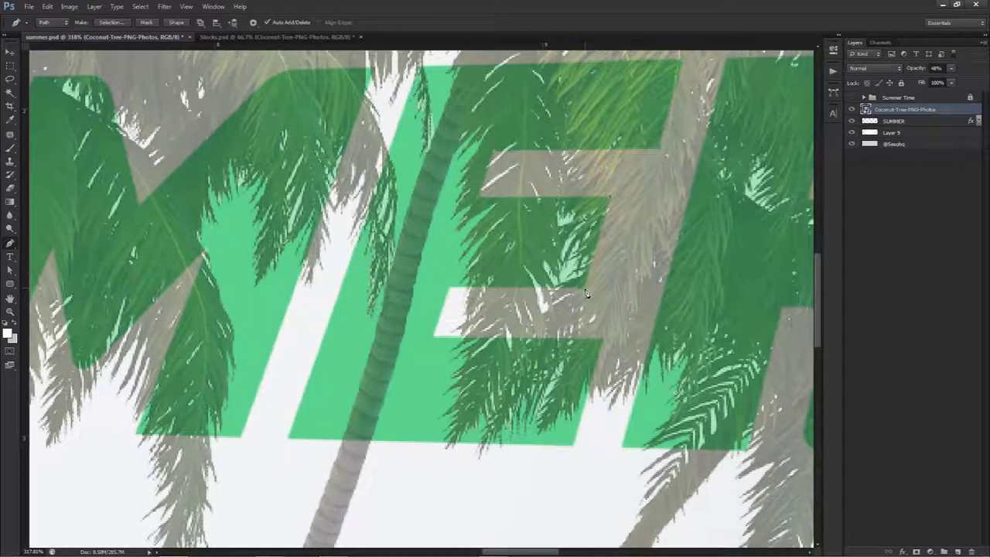
click(449, 287)
click(519, 131)
drag(437, 354, 476, 316)
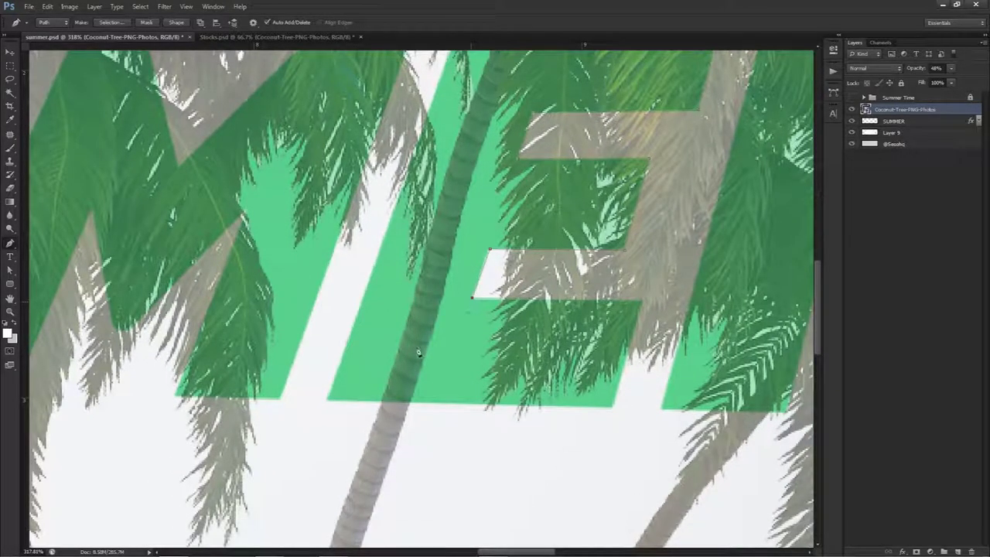
Extend the pen path from the E's lower notch down past the baseline and around the foot of the middle palm trunk
click(417, 416)
drag(431, 414, 434, 205)
scroll(429, 356, down, 1)
drag(428, 380, 447, 215)
click(360, 502)
drag(291, 542, 255, 531)
drag(247, 500, 248, 470)
Bring the pen path back up along the left edge of the E to complete the outline
drag(315, 232, 290, 452)
click(331, 358)
click(356, 227)
key(ctrl+z)
click(348, 279)
drag(379, 146, 376, 353)
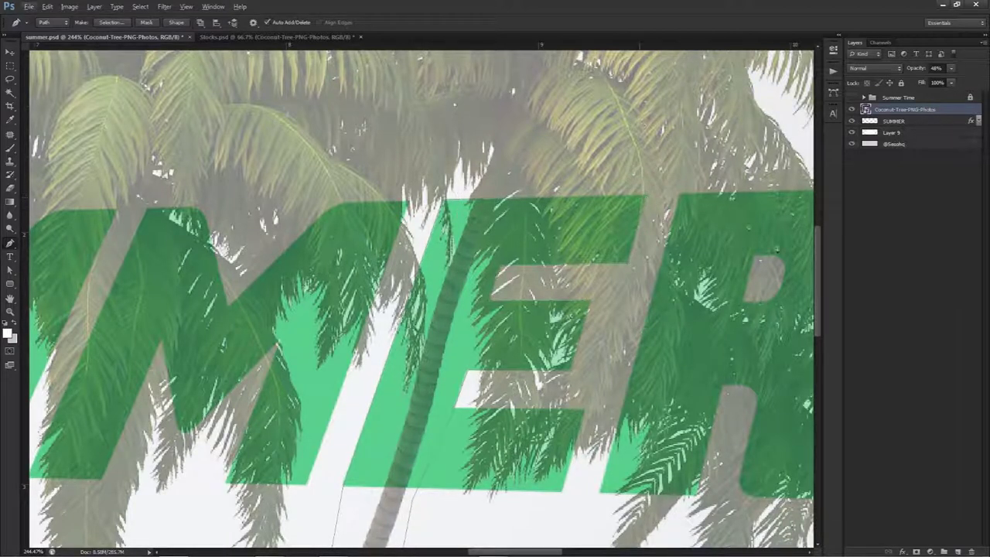
Add a layer mask to the palm-tree layer and turn the E's pen path into a selection with 0 px feather
click(915, 550)
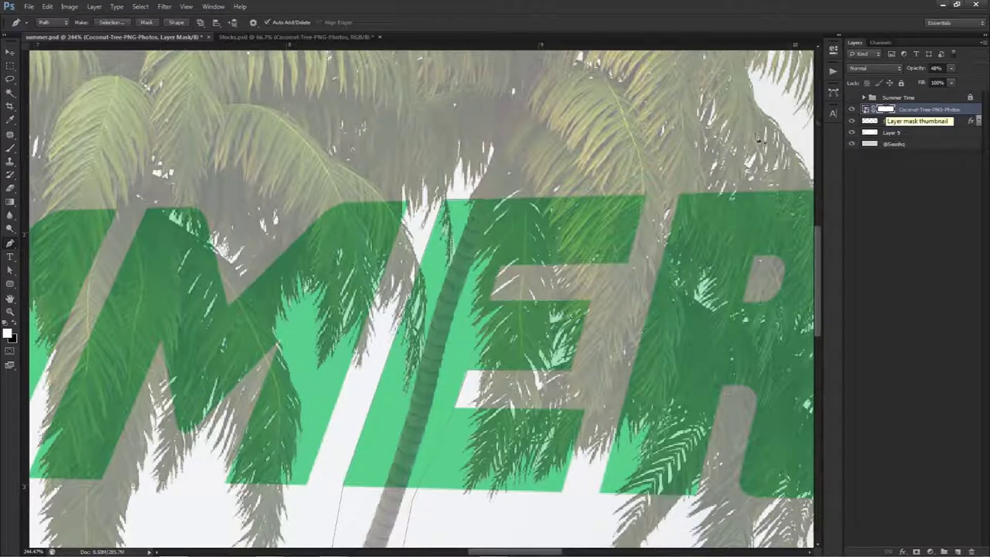
right_click(588, 171)
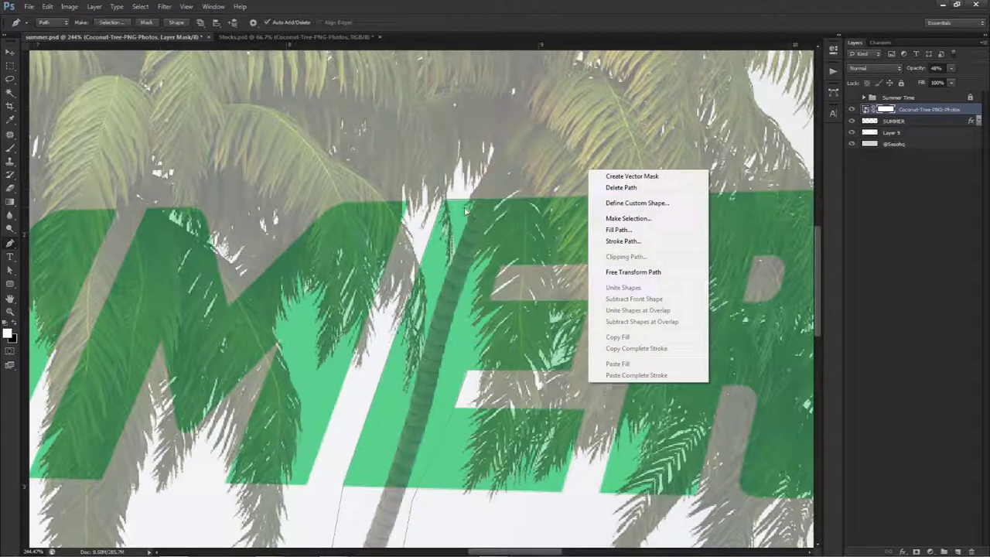
click(627, 218)
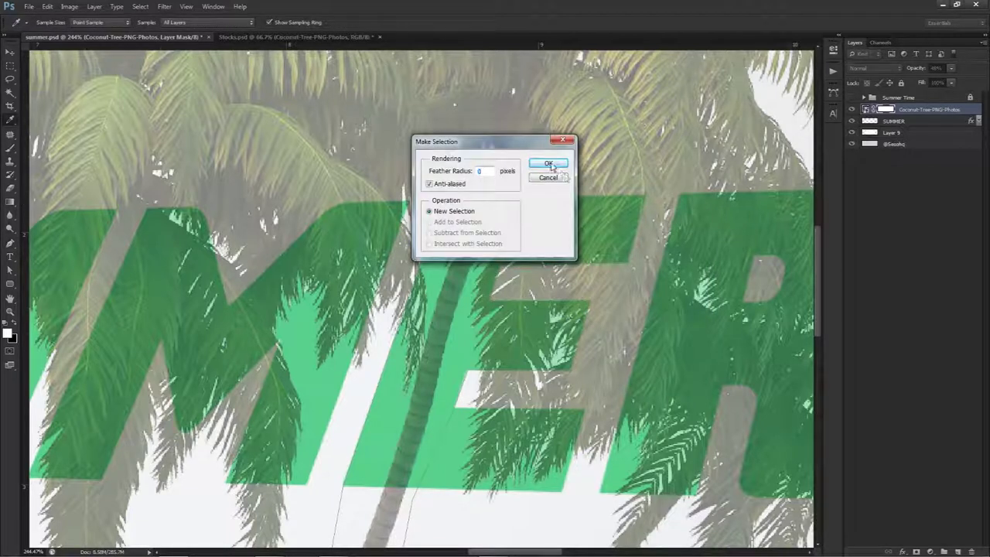
click(556, 163)
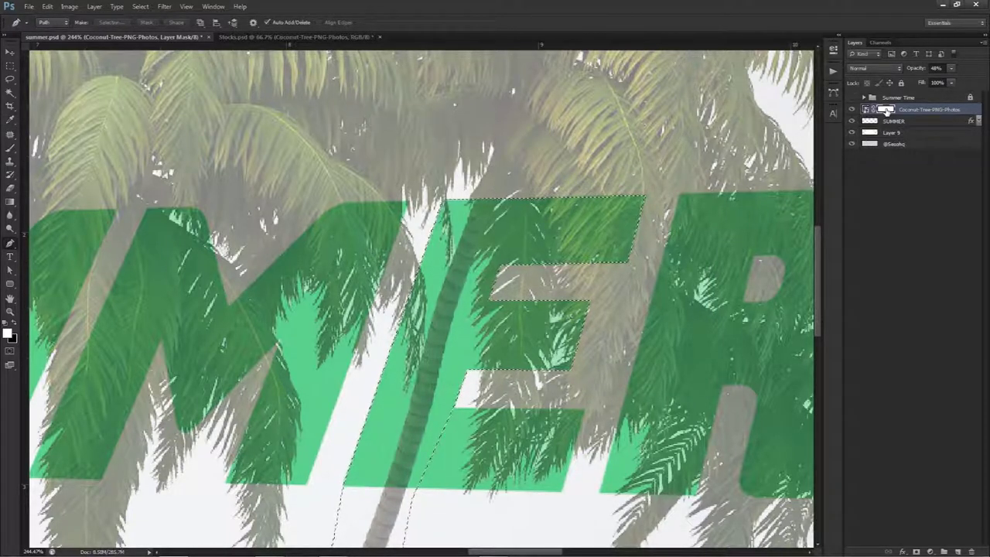
Hide the palm inside the E by filling the selection with black on the layer mask, and deselect
key(b)
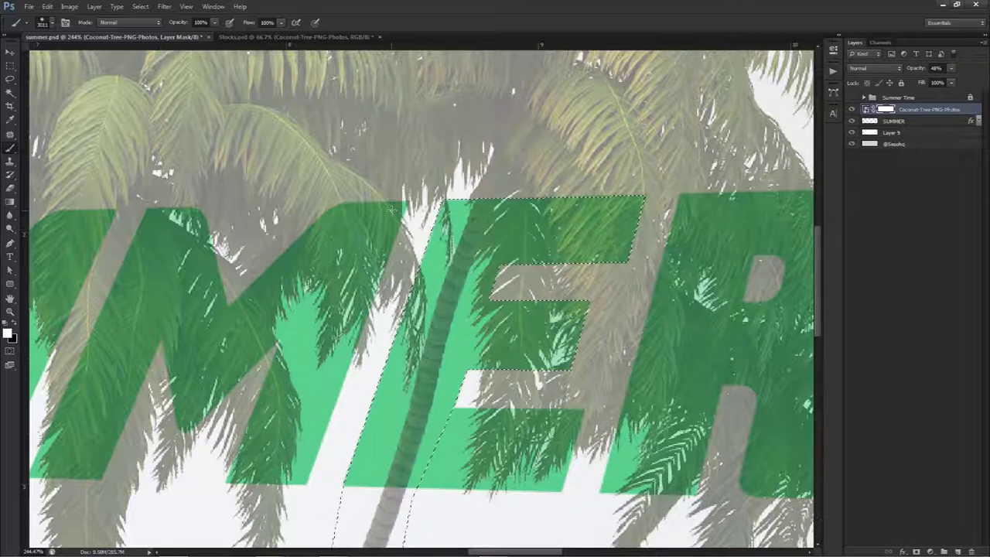
key(ctrl+BackSpace)
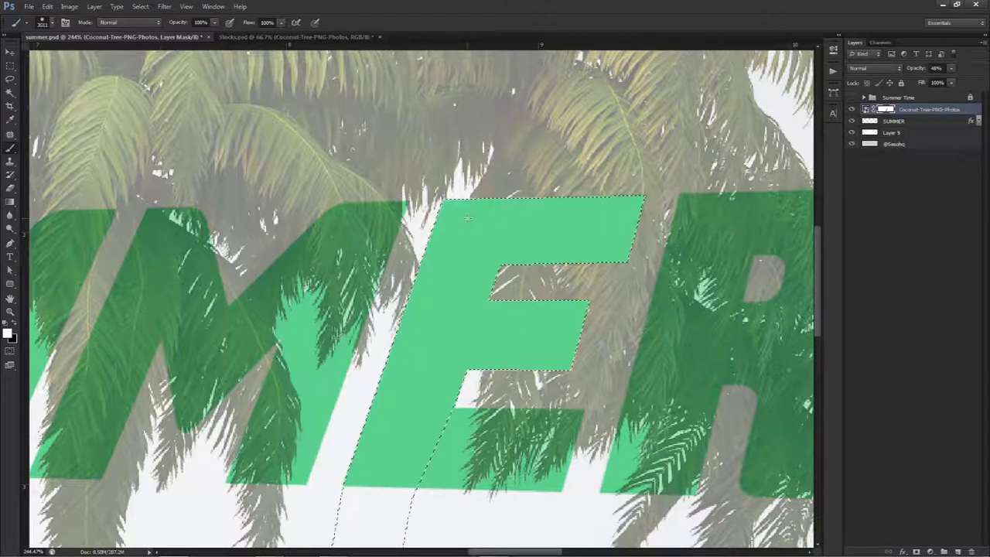
key(ctrl+z)
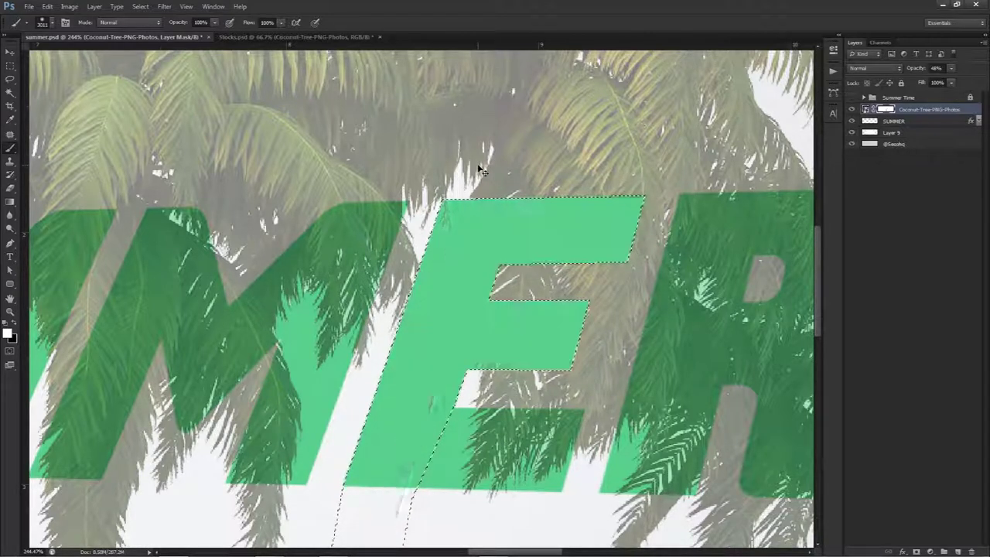
key(ctrl+d)
Restore the palm-tree layer's opacity to 100% and check the masked E against the fronds
key(v)
click(951, 69)
drag(947, 80, 980, 82)
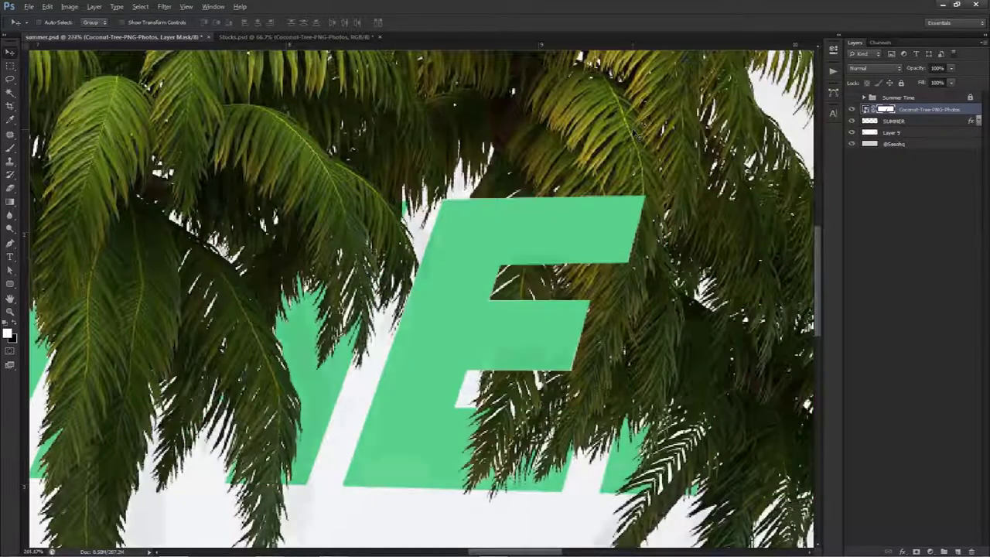
scroll(634, 133, down, 2)
scroll(634, 133, down, 2)
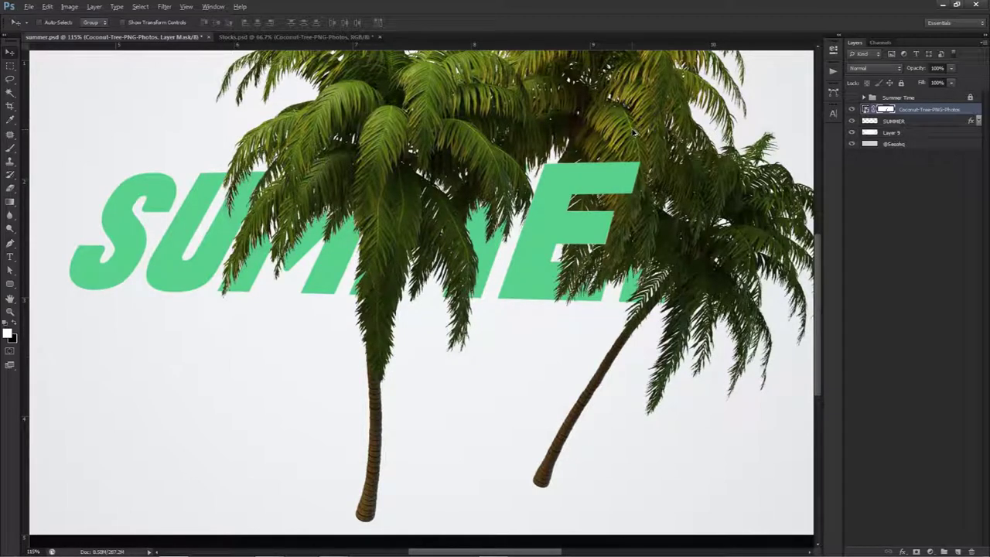
scroll(634, 133, down, 4)
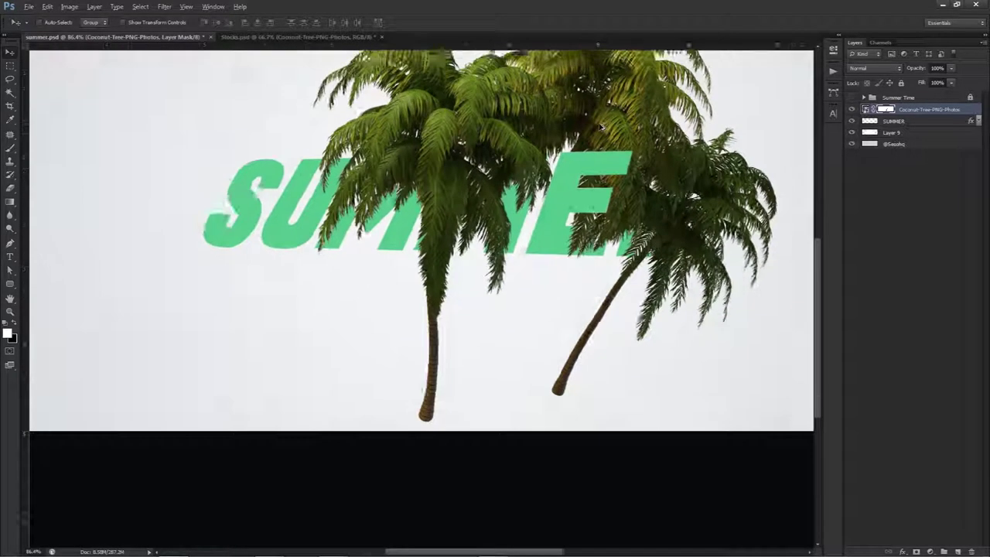
scroll(621, 165, up, 5)
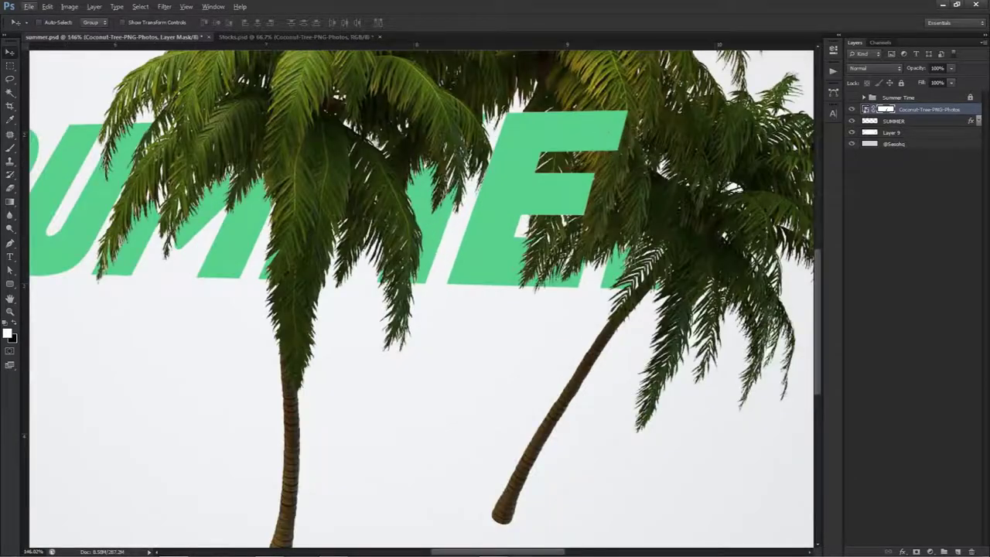
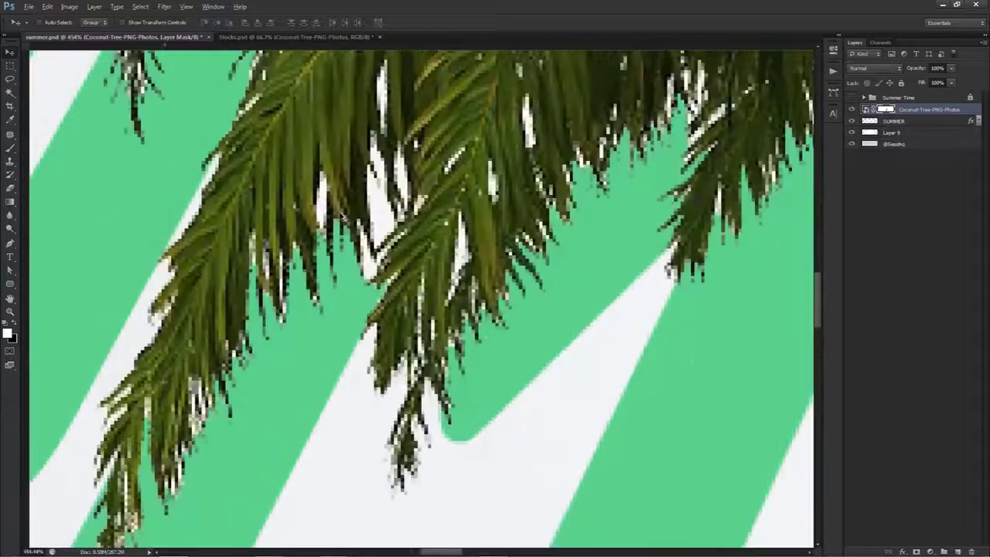
scroll(359, 218, down, 7)
scroll(515, 384, down, 3)
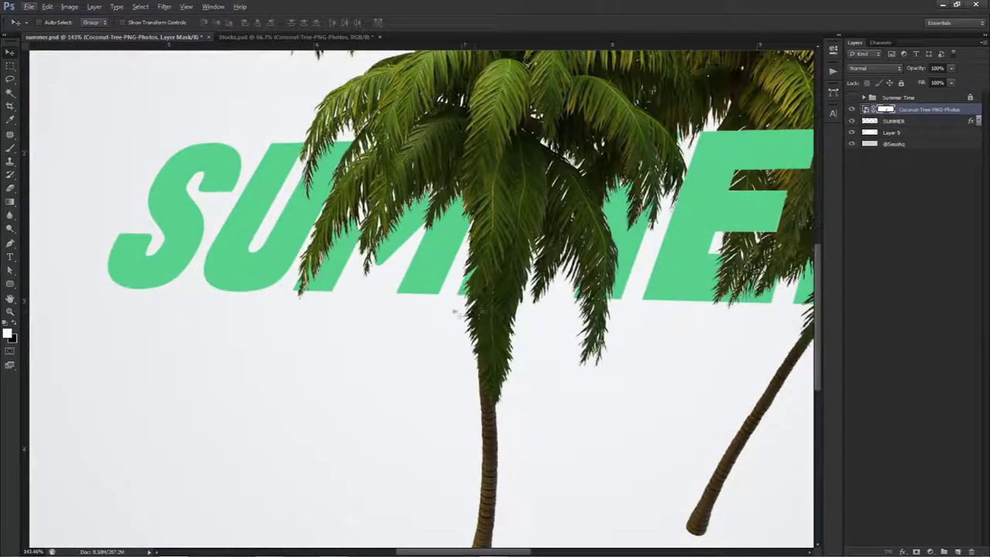
scroll(361, 220, up, 2)
scroll(361, 220, up, 3)
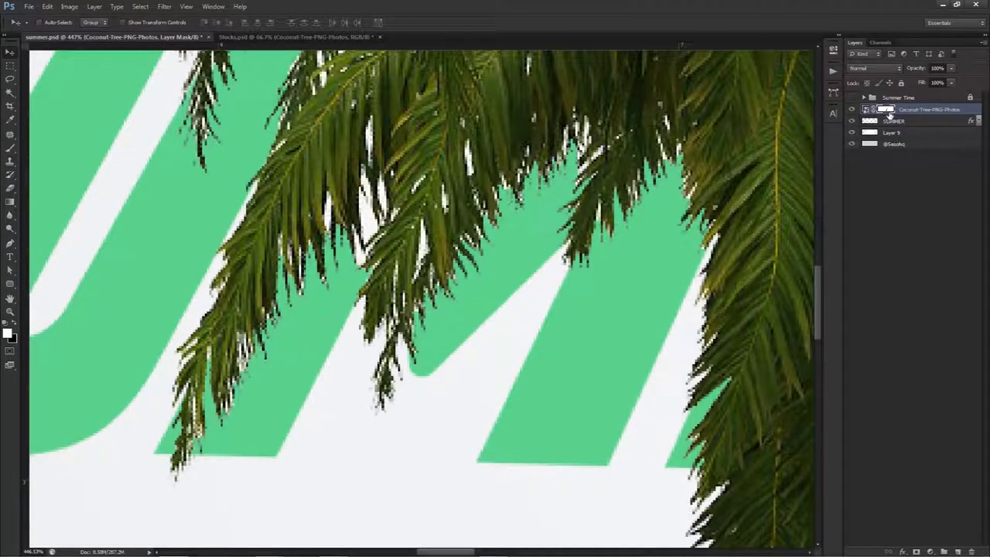
click(140, 6)
click(167, 96)
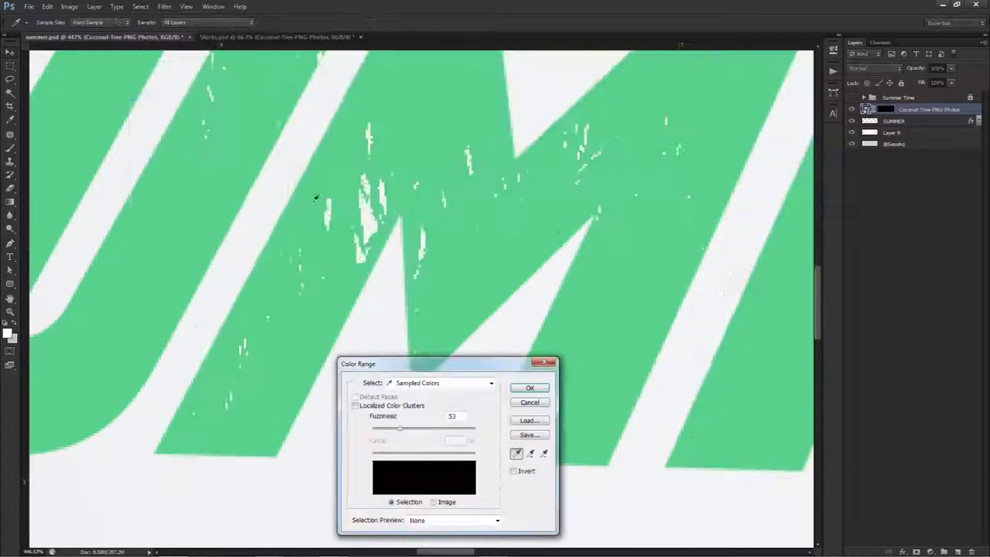
drag(407, 369, 439, 316)
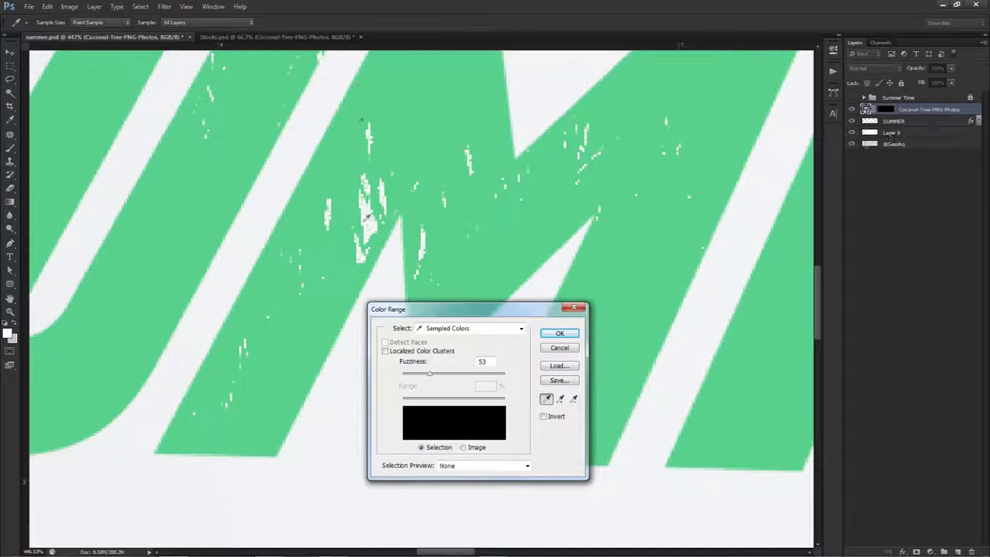
click(559, 347)
Select the light background around the palms and lettering with Color Range, using Sampled Colors and adjusting the fuzziness
click(164, 6)
mouse_move(140, 6)
click(165, 99)
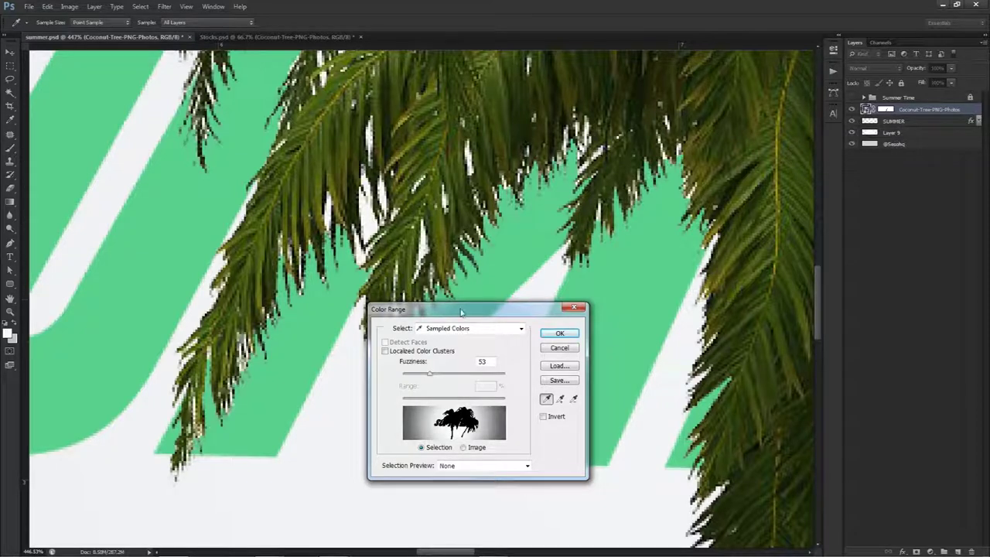
drag(463, 311, 559, 179)
drag(525, 241, 619, 240)
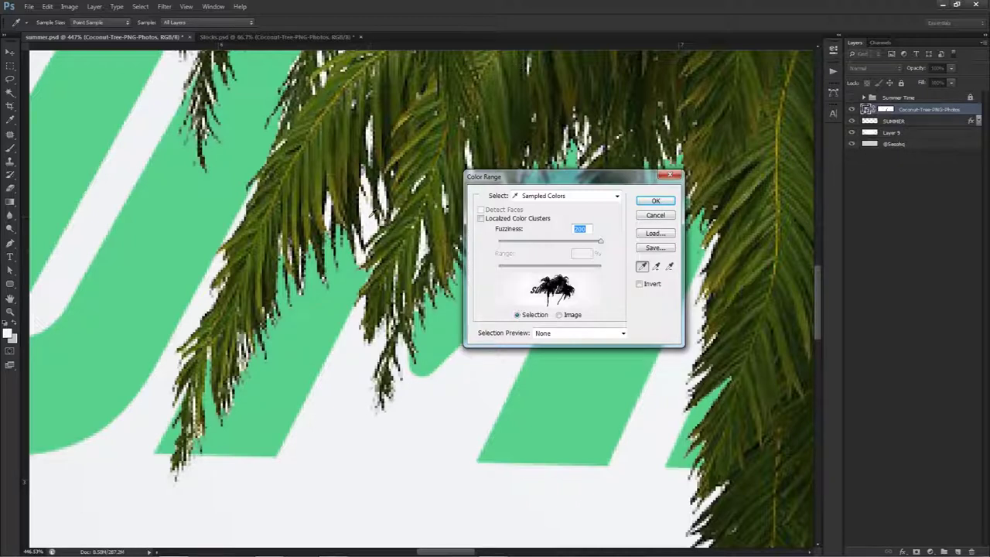
drag(586, 246, 529, 245)
click(639, 203)
click(654, 201)
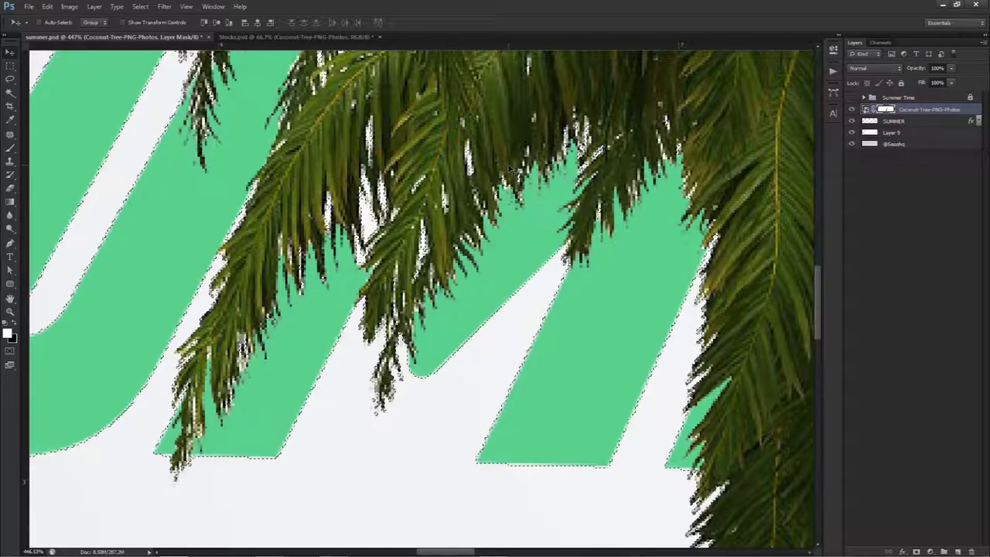
Fill the selected background areas with black on the palm-tree layer's mask to clean up the frond gaps, and deselect
key(ctrl+BackSpace)
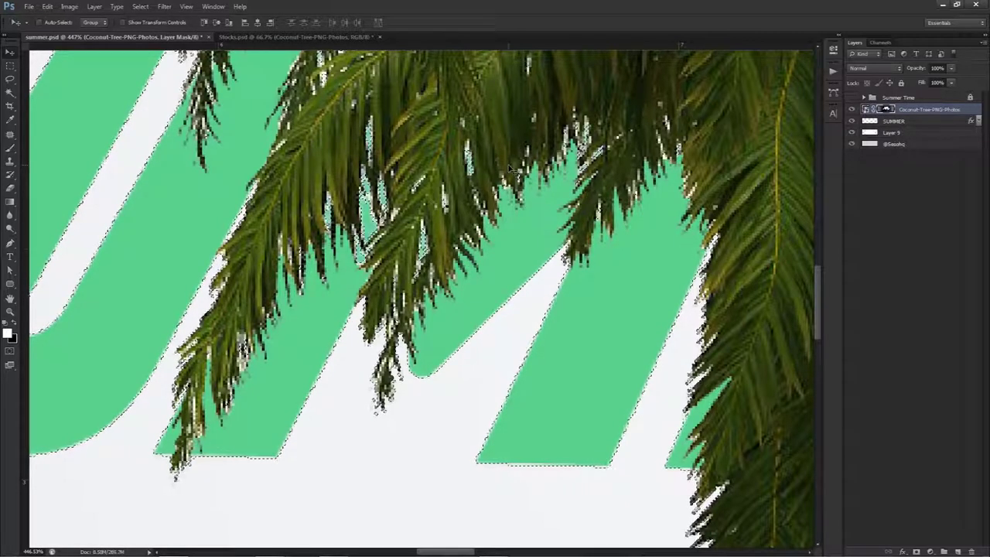
key(ctrl+d)
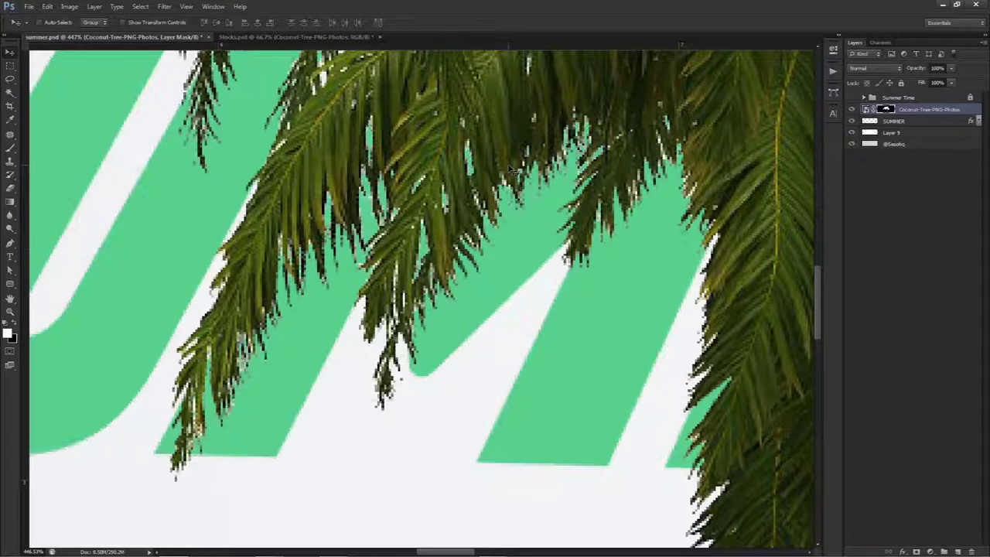
scroll(412, 225, down, 3)
drag(563, 193, 383, 215)
scroll(658, 267, down, 1)
scroll(658, 267, down, 2)
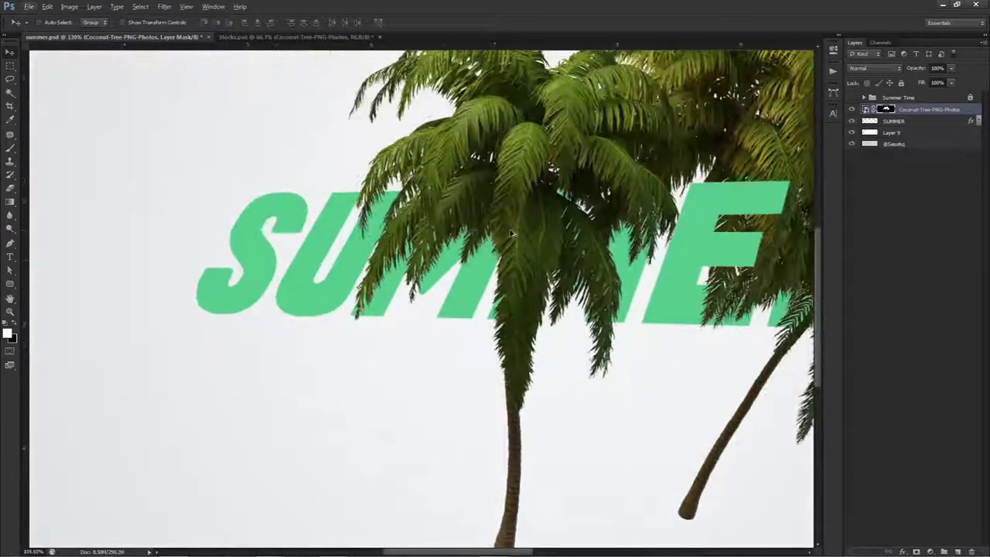
scroll(510, 234, down, 3)
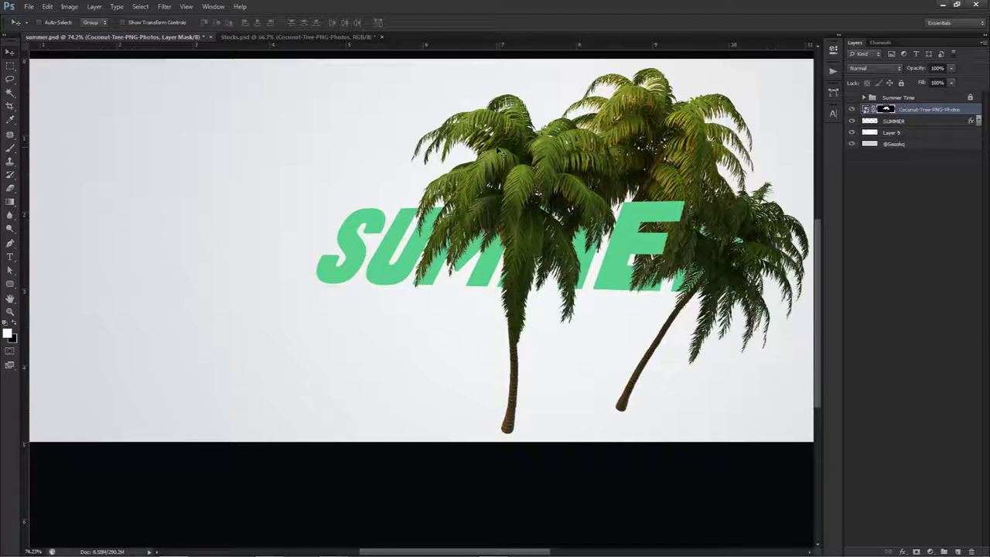
scroll(538, 268, up, 7)
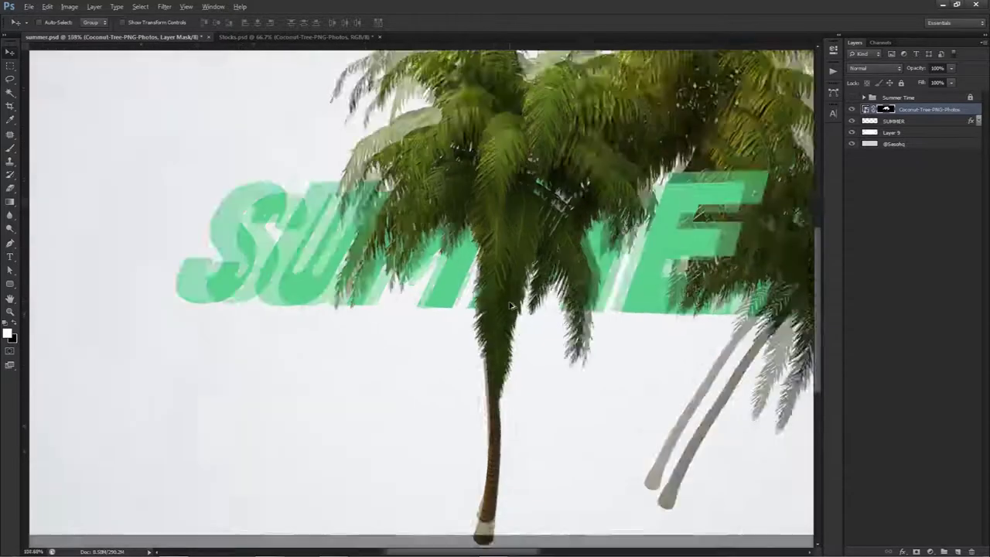
drag(543, 292, 531, 269)
Lower the palm-tree layer's opacity to 31% and switch to the Pen tool for outlining around the second M
key(w)
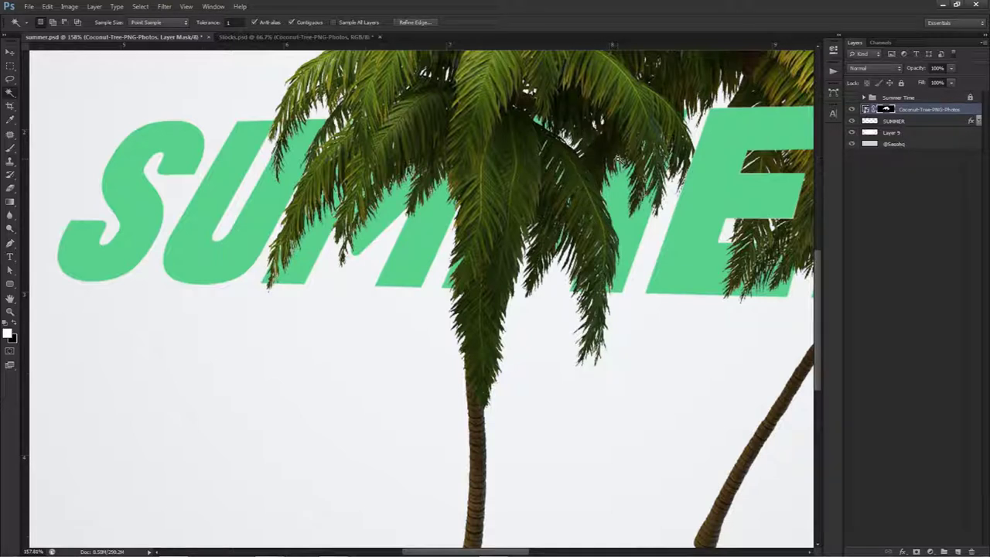
key(v)
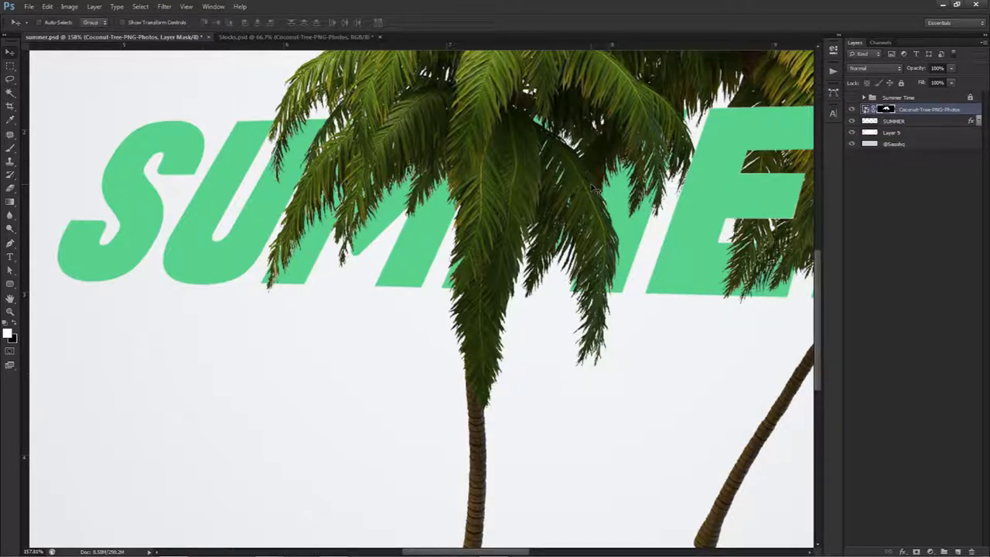
click(951, 68)
drag(951, 82, 911, 80)
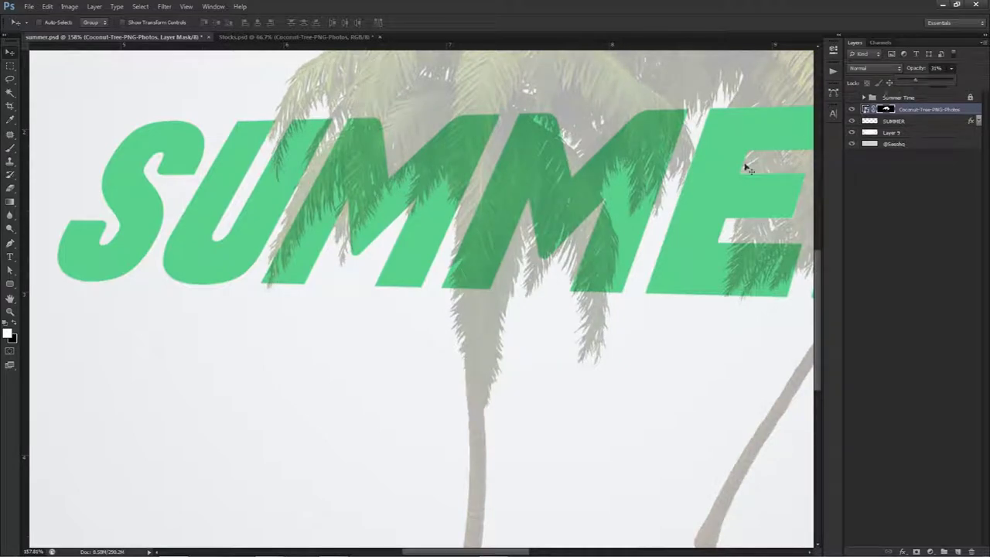
key(p)
scroll(530, 253, up, 6)
drag(424, 277, 458, 144)
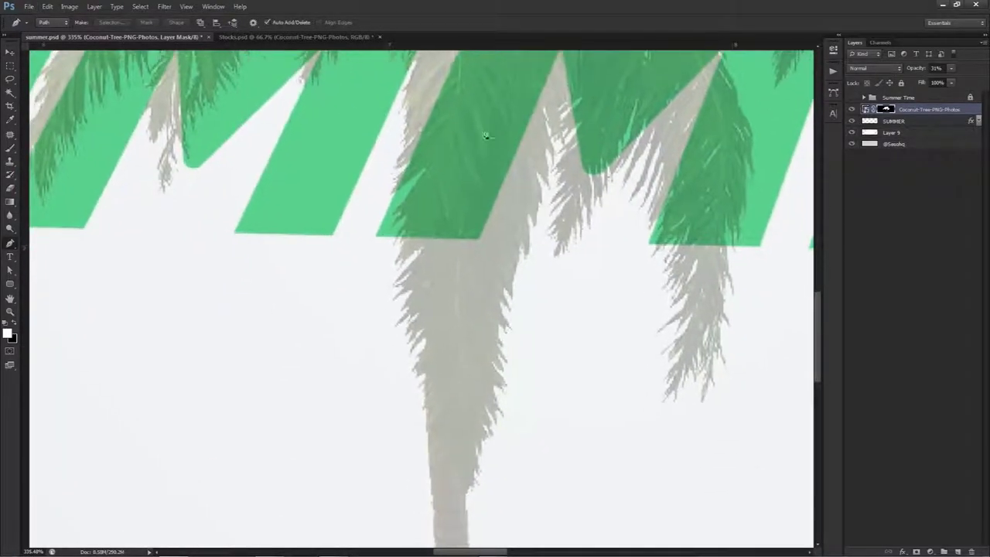
Start a pen path along the frond tips in the gap between the second M's legs
click(545, 151)
drag(549, 186, 548, 194)
click(551, 187)
Show the finished Summer Time group to examine how the fronds overlap the second M, and hide it again
click(849, 99)
drag(385, 251, 546, 342)
scroll(565, 230, down, 3)
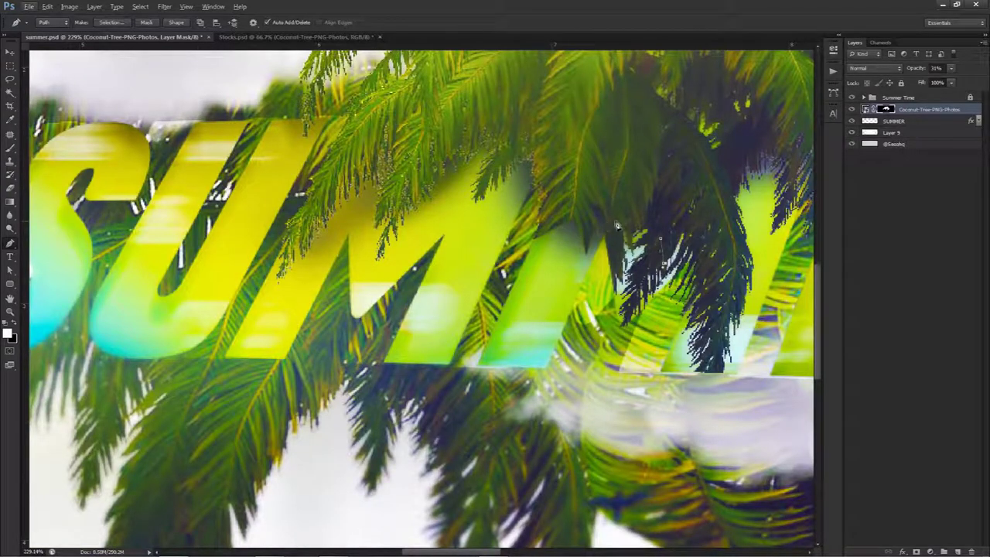
scroll(576, 229, up, 3)
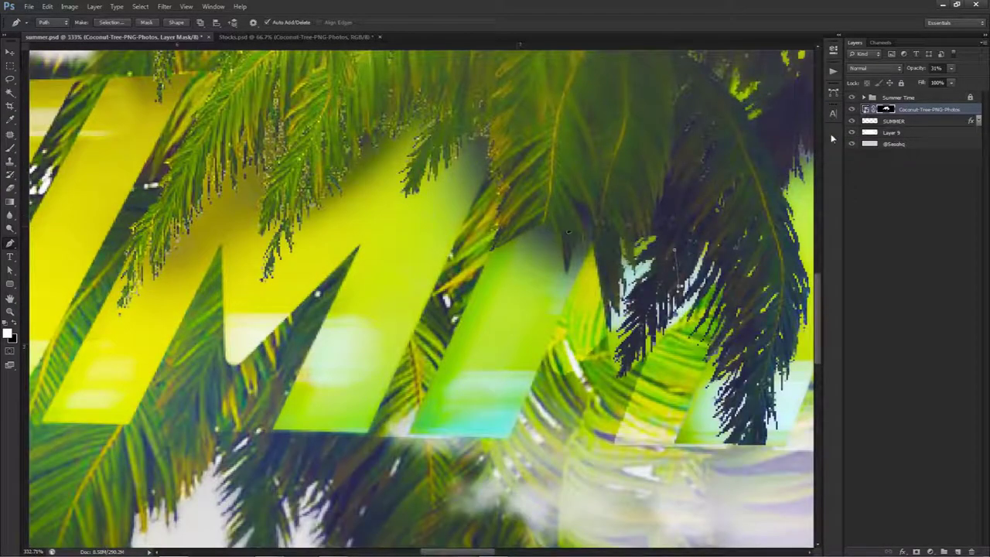
click(851, 98)
Extend the pen path across the second M's left leg and down the outer left side of the hanging fronds
drag(676, 283, 612, 245)
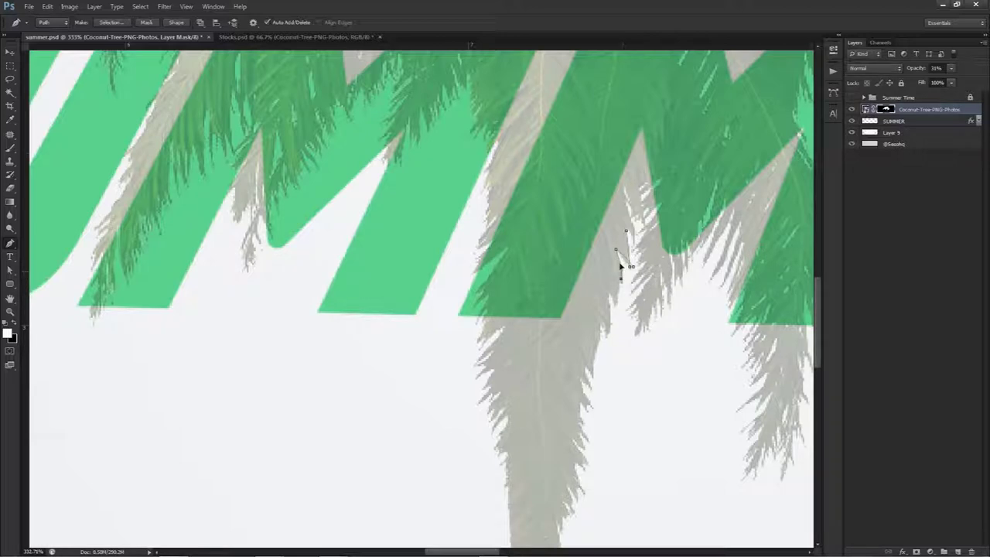
drag(577, 221, 553, 240)
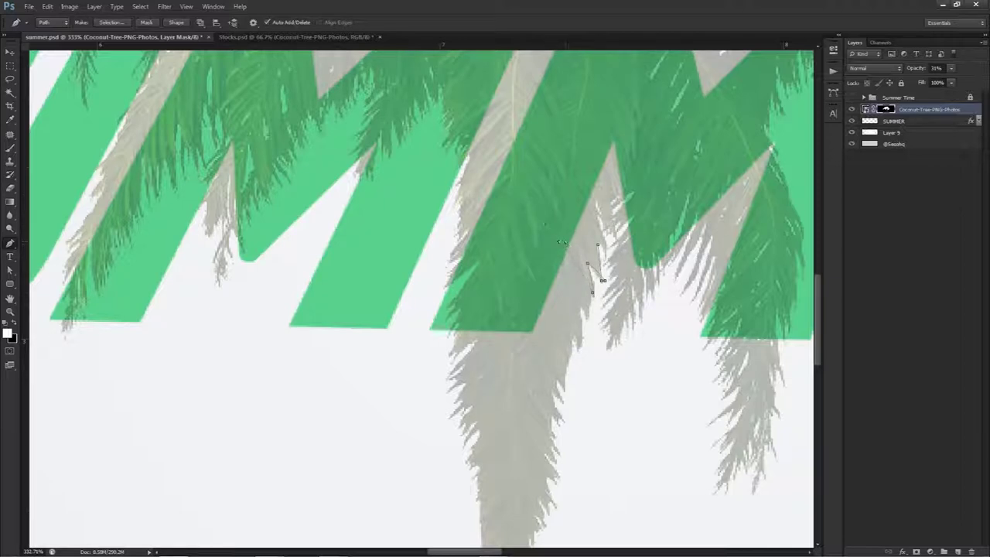
drag(539, 256, 549, 236)
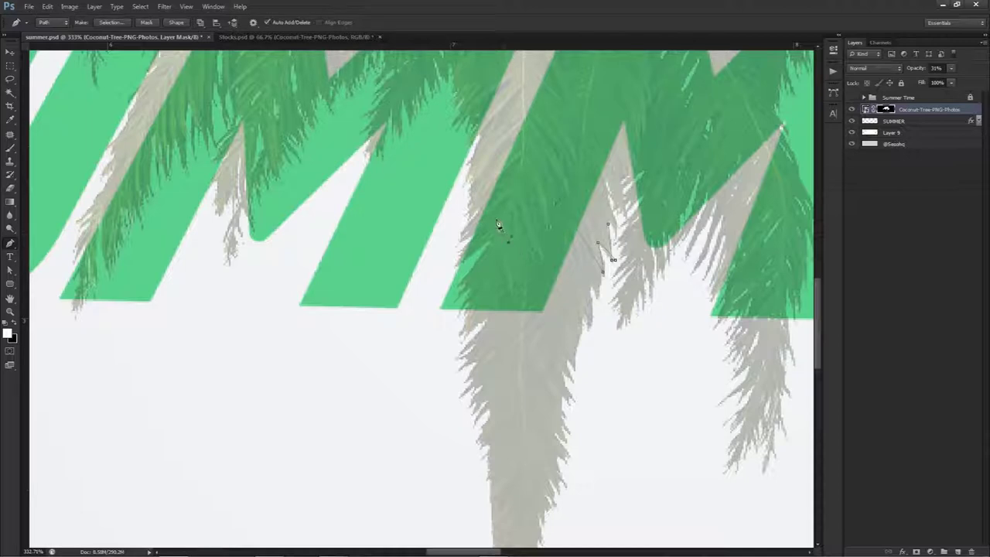
drag(433, 270, 454, 249)
alt+click(433, 270)
drag(482, 490, 461, 299)
drag(374, 385, 374, 392)
Carry the pen path down the left palm's trunk and around its foot
scroll(422, 406, down, 4)
drag(438, 401, 421, 146)
click(399, 421)
click(398, 452)
drag(451, 457, 464, 455)
click(488, 451)
Bring the pen path back up the right side of the trunk and close it at the frond tips below the second M
drag(483, 240, 442, 461)
drag(488, 394, 488, 384)
drag(477, 321, 475, 290)
drag(471, 260, 470, 318)
click(479, 205)
scroll(483, 191, up, 4)
scroll(473, 297, up, 3)
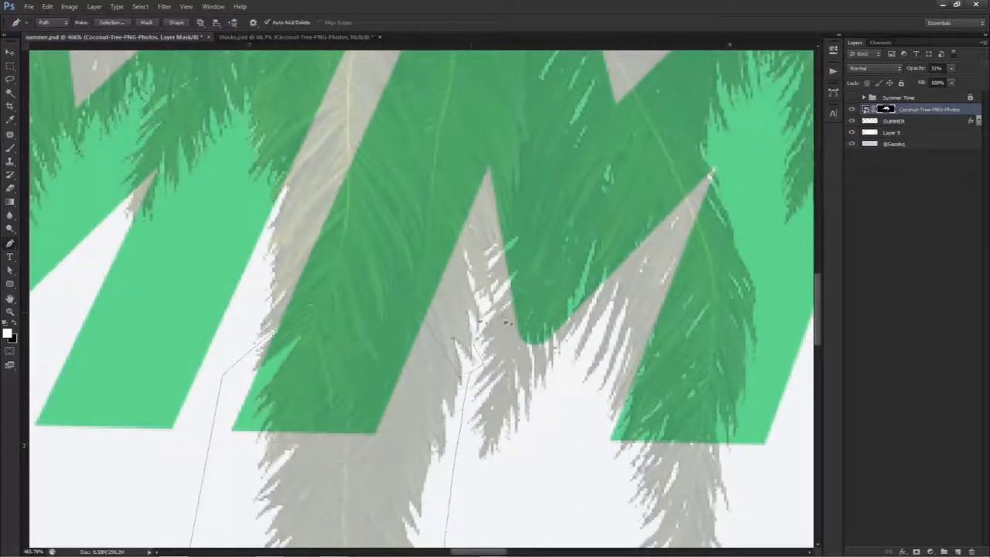
Convert the closed path around the left palm's trunk into a selection, hide that area on the palm layer's mask, and deselect
scroll(528, 301, down, 2)
scroll(528, 302, down, 3)
drag(482, 203, 465, 156)
right_click(473, 154)
click(514, 202)
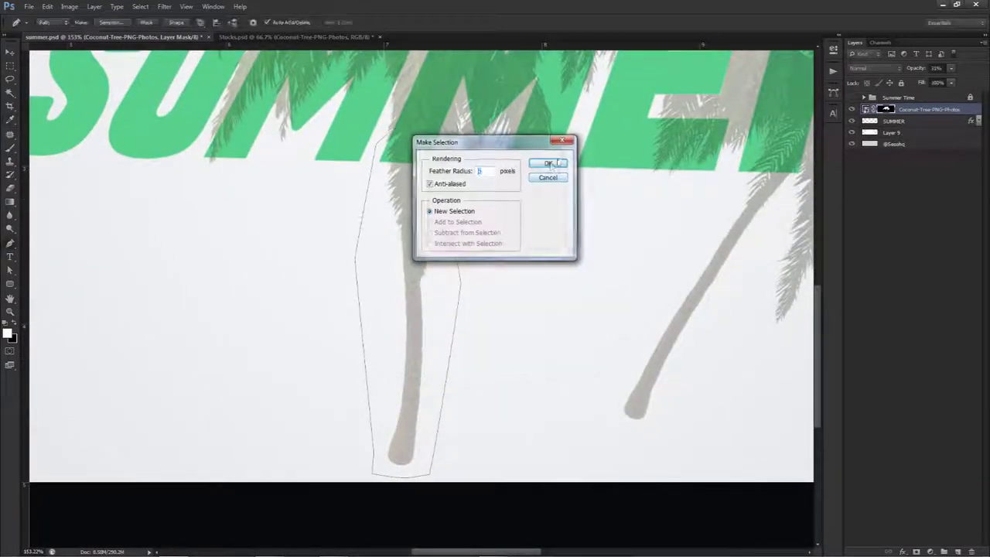
key(Return)
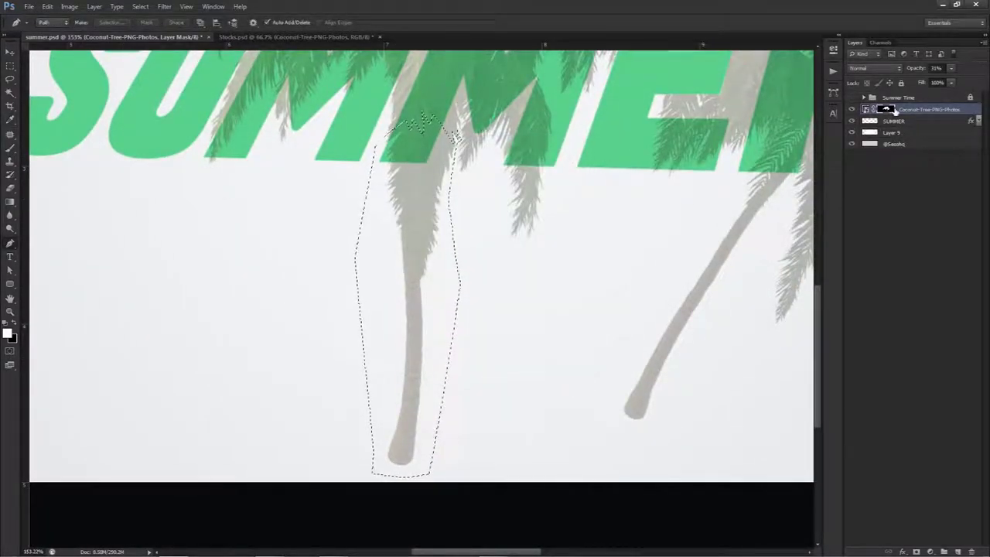
key(Delete)
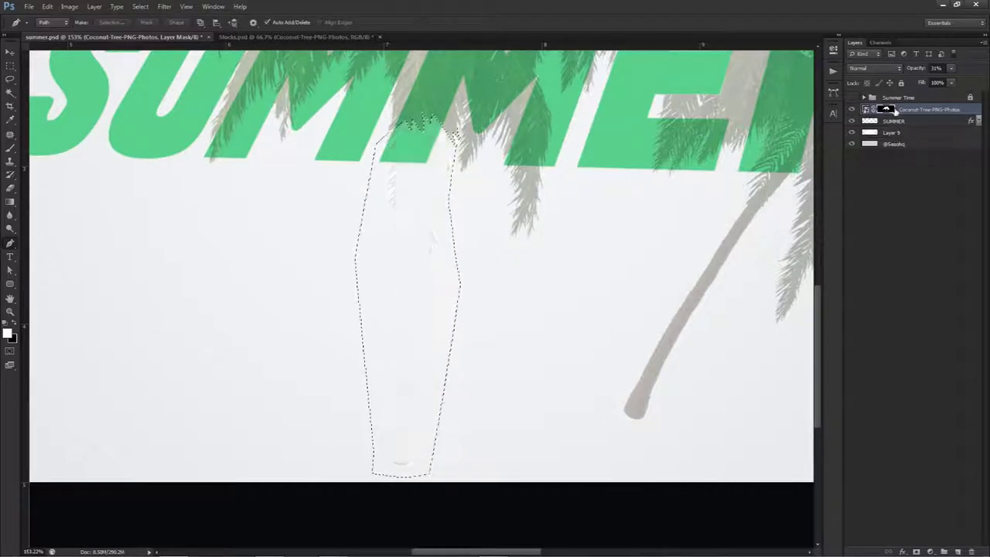
key(ctrl+d)
key(v)
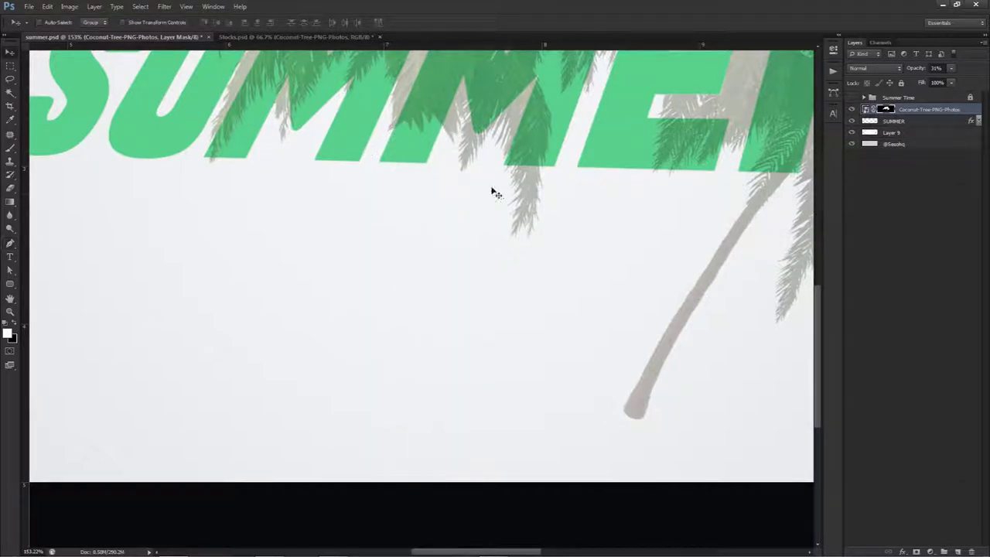
Restore the palm layer's opacity to 100% and brush black on its mask to clear the remnants of the left trunk below the lettering
click(951, 68)
drag(943, 81, 978, 81)
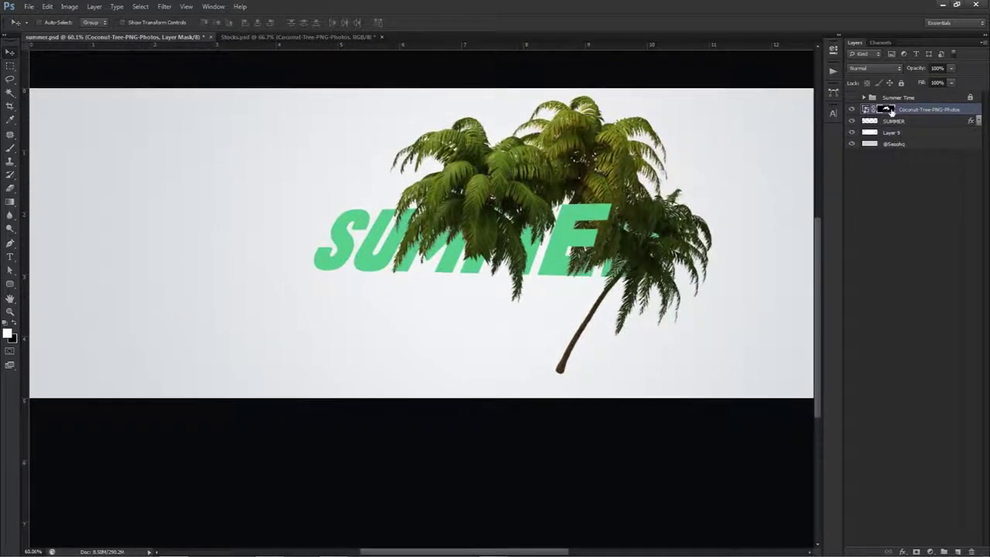
key(b)
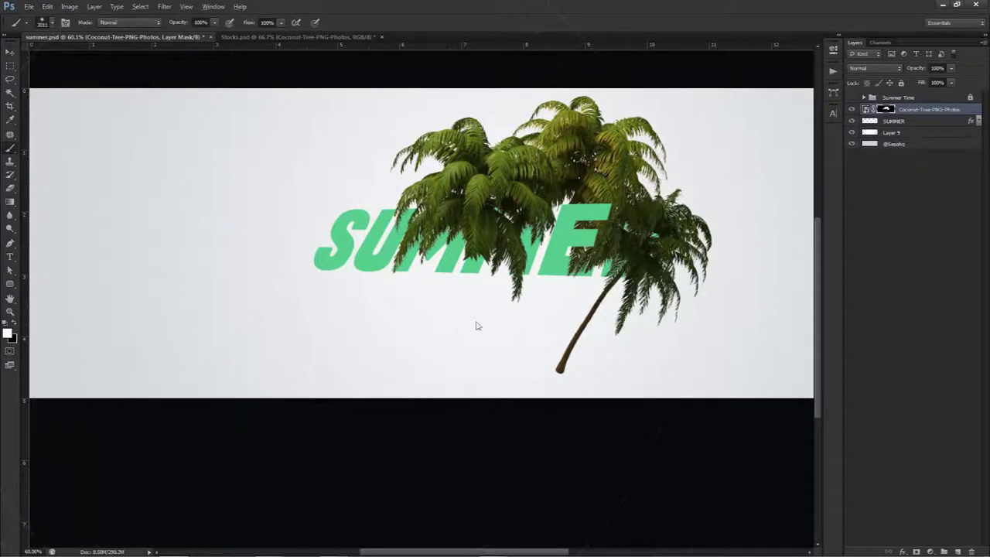
mouse_move(478, 322)
mouse_down()
mouse_move(455, 301)
mouse_move(311, 279)
mouse_move(372, 315)
mouse_up()
mouse_move(471, 349)
mouse_down()
mouse_move(433, 358)
mouse_move(479, 340)
mouse_move(453, 328)
mouse_move(464, 283)
mouse_up()
key(x)
drag(471, 279, 452, 443)
drag(477, 254, 465, 403)
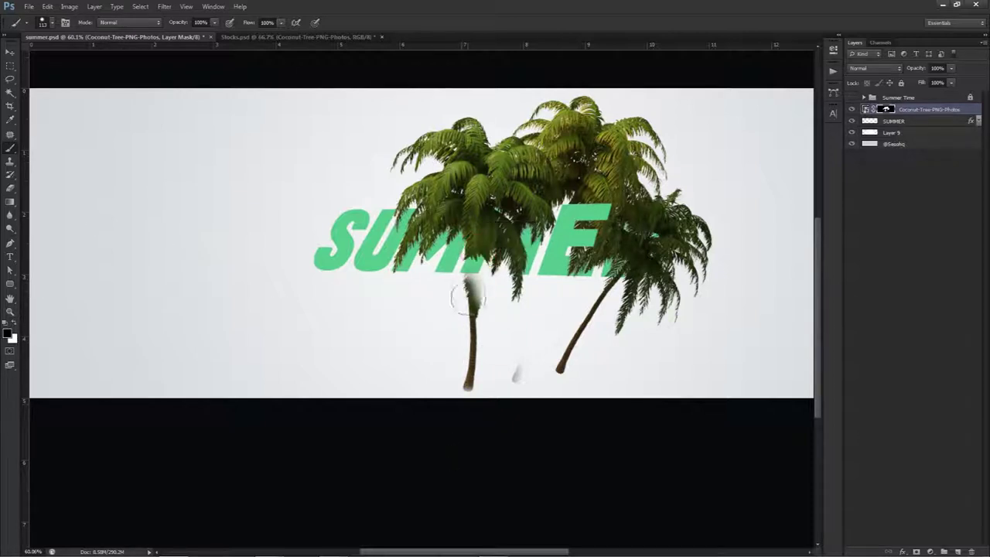
mouse_move(457, 281)
mouse_down()
mouse_move(470, 325)
mouse_move(466, 287)
mouse_up()
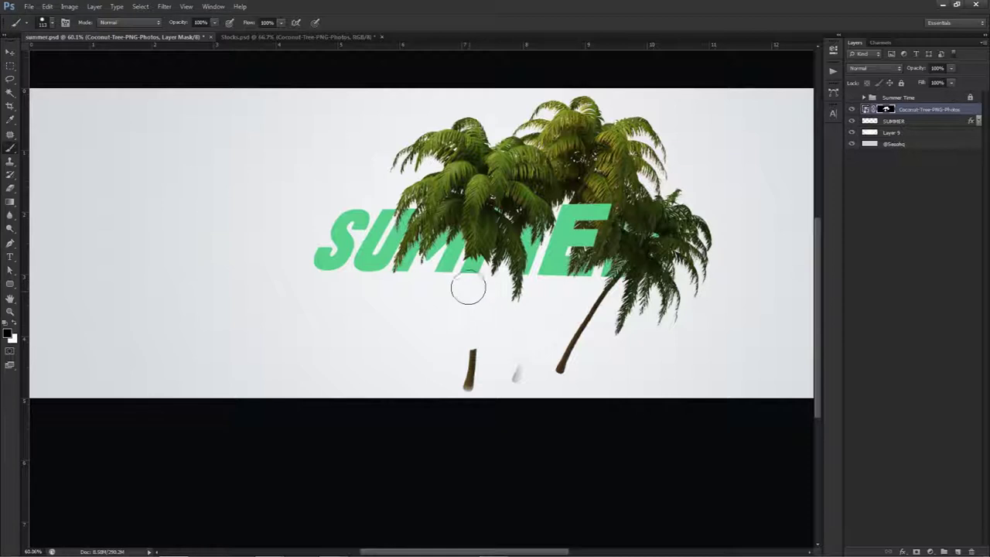
mouse_move(469, 364)
mouse_down()
mouse_move(475, 347)
mouse_move(515, 360)
mouse_up()
key(v)
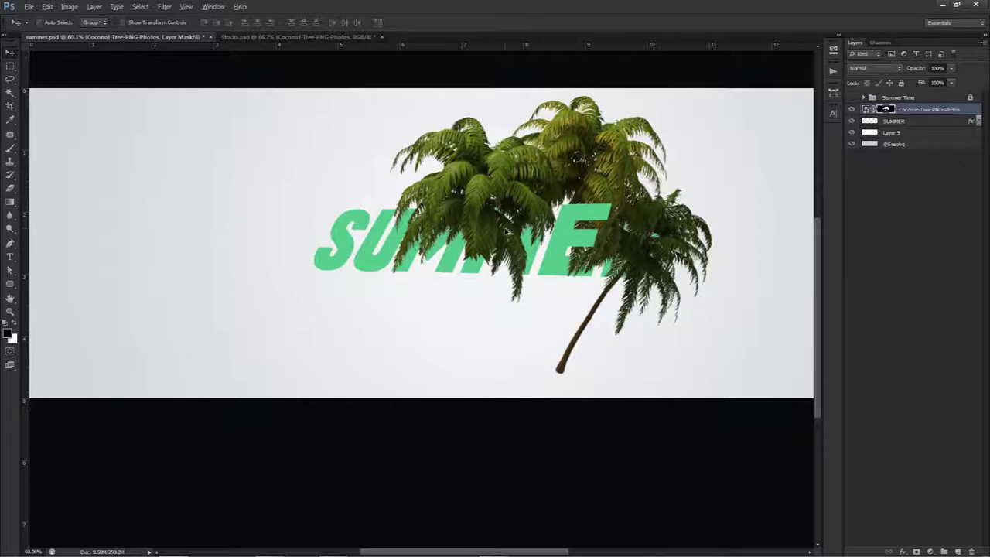
Lower the palm layer's opacity to 20% and ready the Pen tool where the right palm's fronds cross the R's left leg
scroll(525, 247, up, 5)
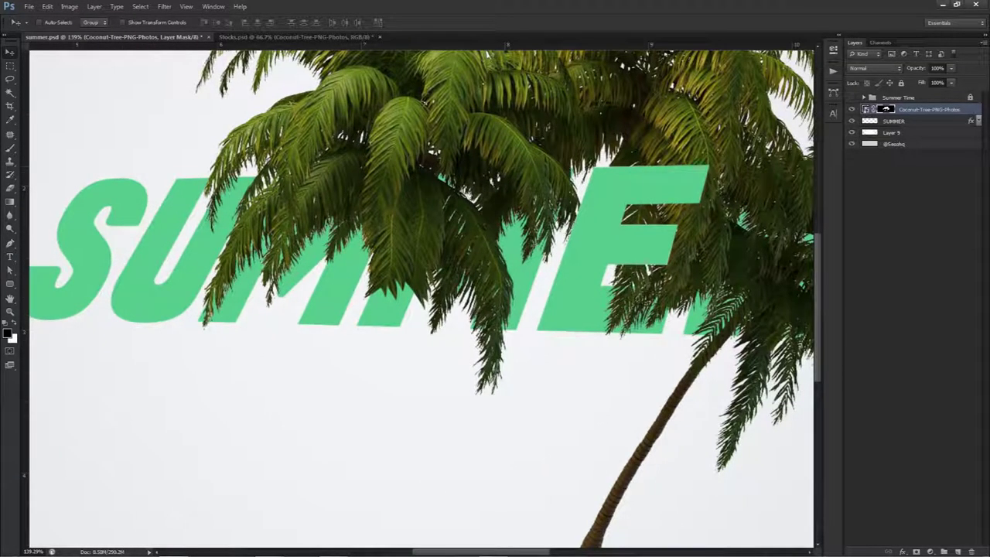
scroll(501, 246, down, 2)
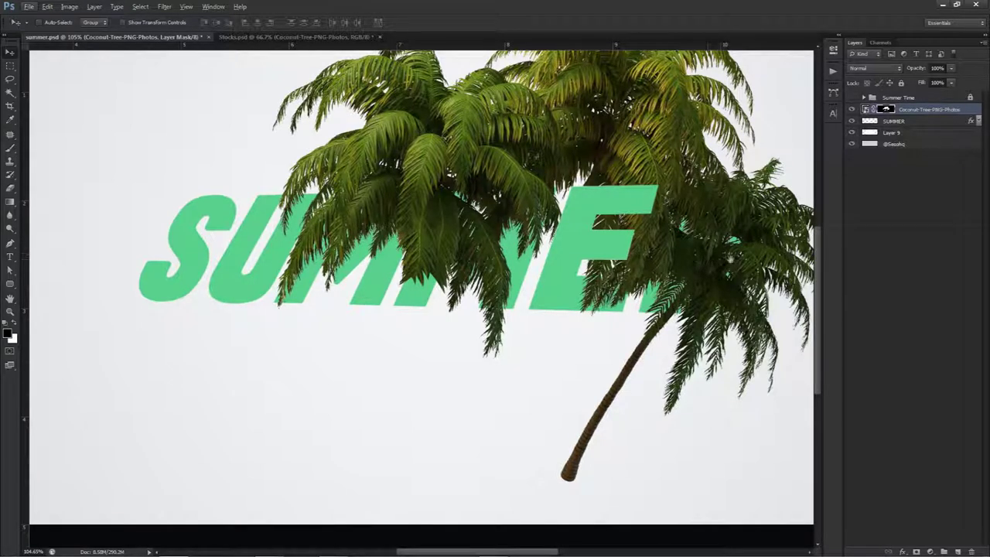
drag(725, 258, 627, 259)
click(951, 68)
drag(952, 80, 908, 82)
key(p)
scroll(597, 303, up, 5)
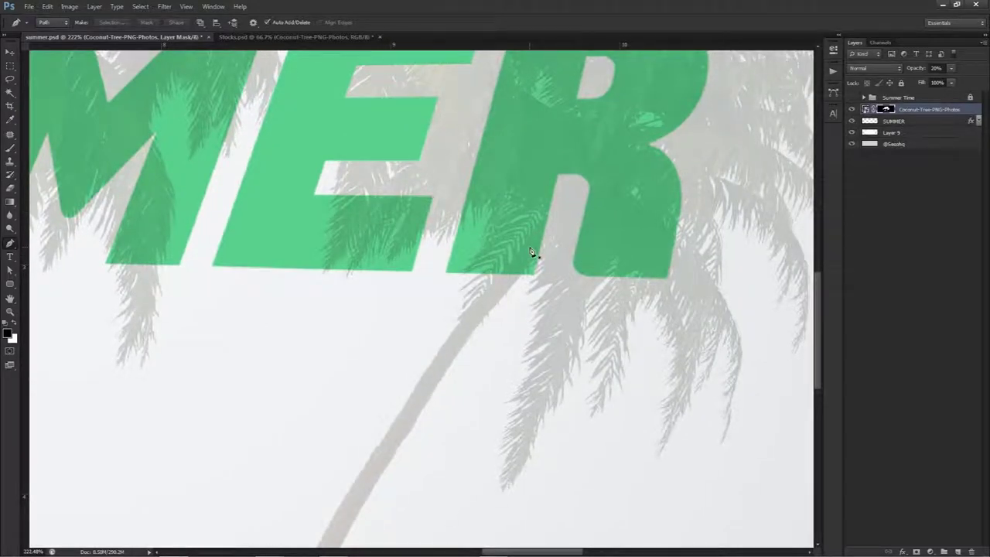
key(space)
drag(513, 270, 513, 268)
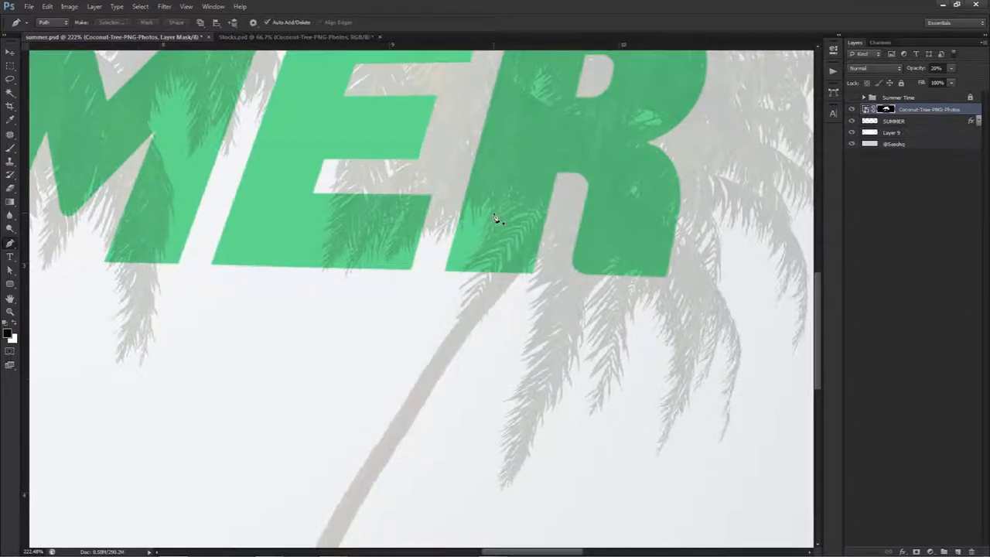
scroll(494, 214, up, 4)
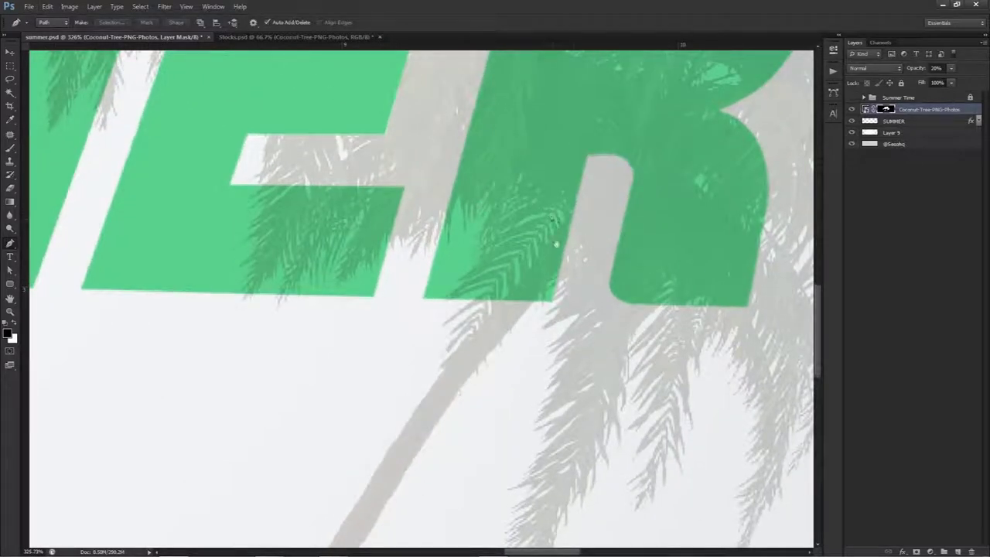
key(space)
drag(579, 258, 485, 223)
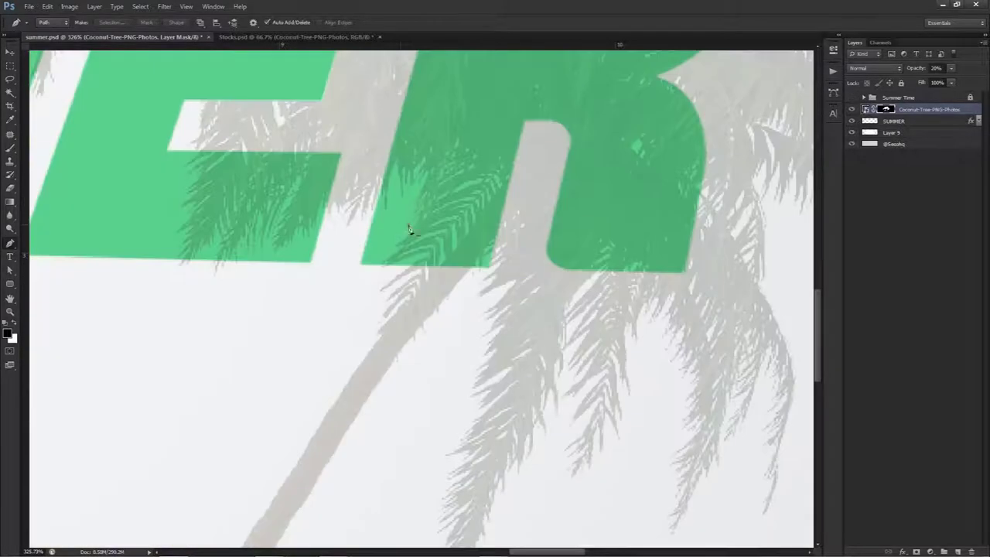
Trace a closed pen path across the lower R and around the right palm's trunk and hanging fronds, and mask out the enclosed area
click(400, 224)
drag(477, 266, 473, 290)
alt+click(477, 266)
key(space)
drag(519, 260, 419, 288)
key(space)
alt+click(425, 272)
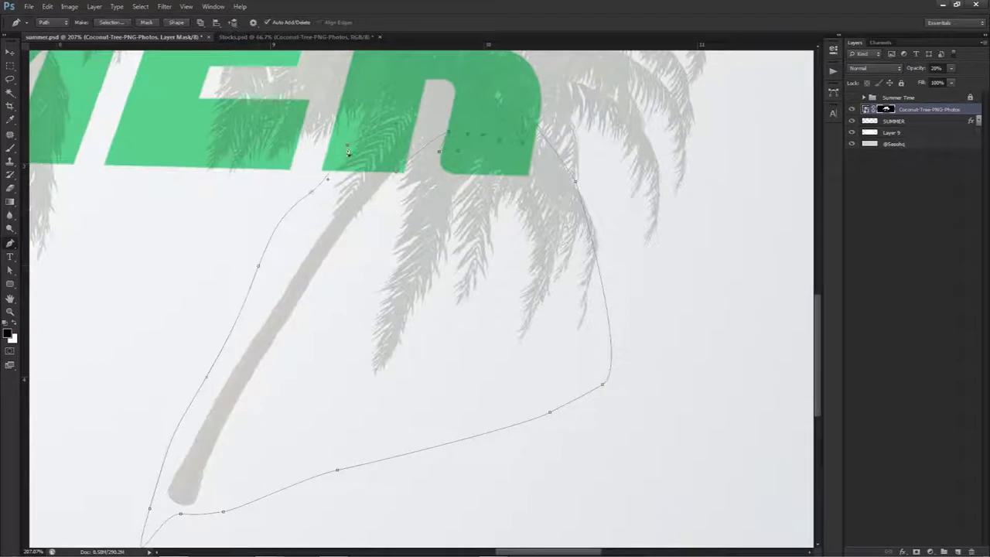
right_click(541, 185)
click(548, 164)
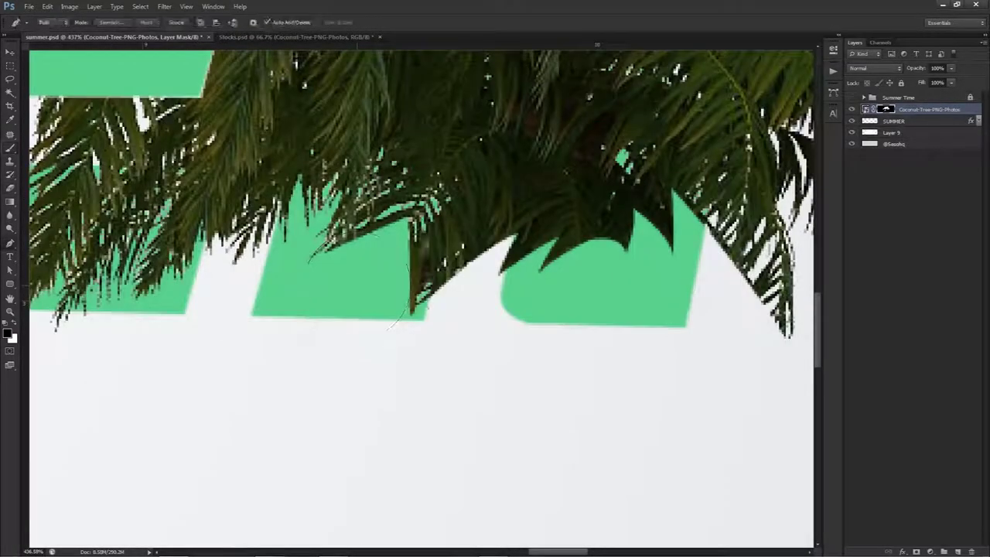
Outline the leftover trunk piece on the R's left leg with the Pen tool, make it a selection, hide it on the mask, and deselect
click(429, 323)
click(417, 215)
right_click(424, 219)
click(465, 284)
key(Return)
key(ctrl+BackSpace)
key(alt+BackSpace)
key(ctrl+d)
key(b)
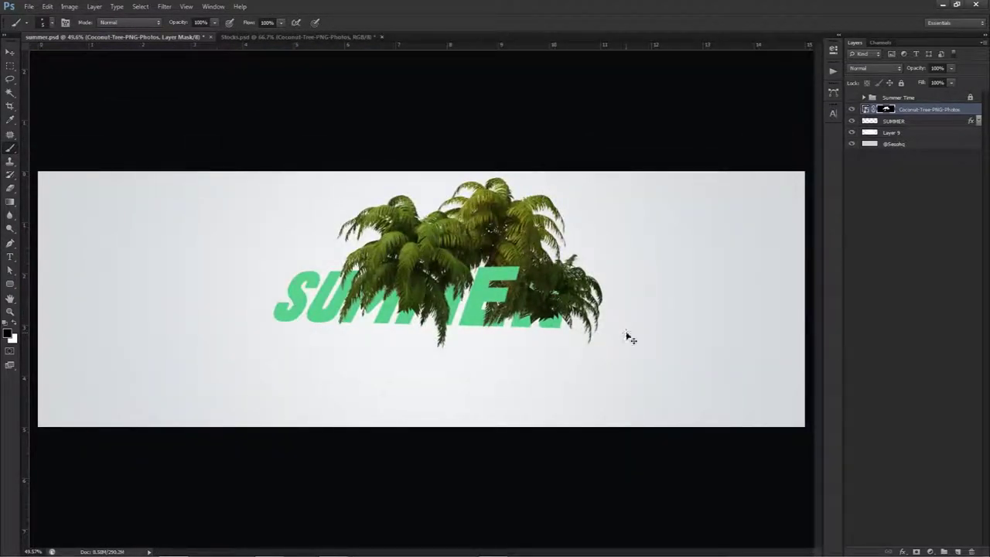
Examine the trimmed frond edges over the R up close and within the whole banner
key(v)
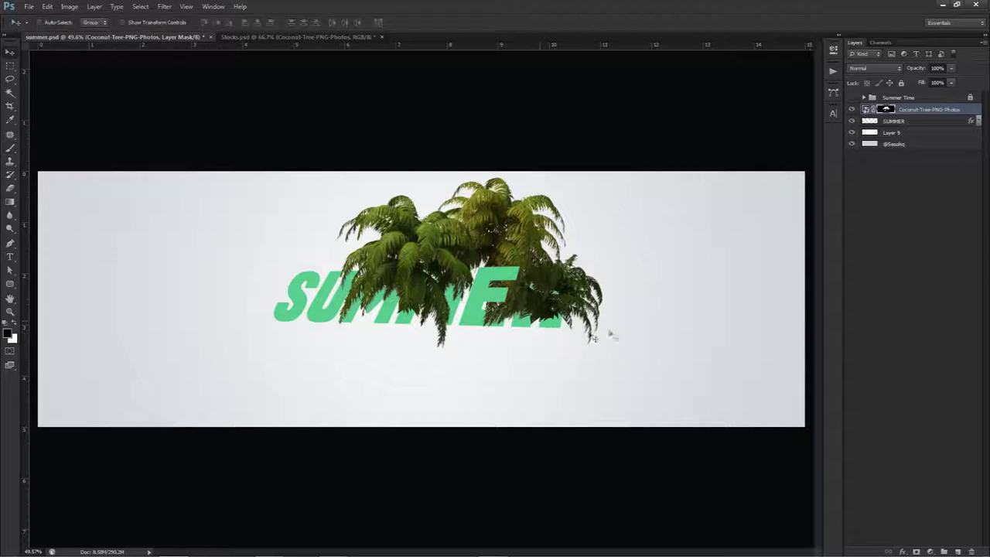
key(ctrl+0)
scroll(533, 306, up, 9)
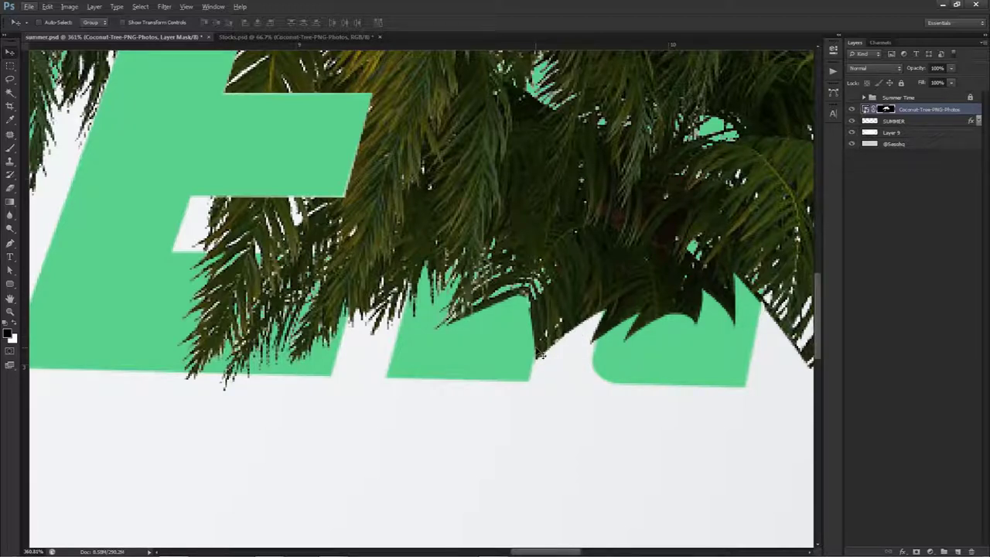
key(p)
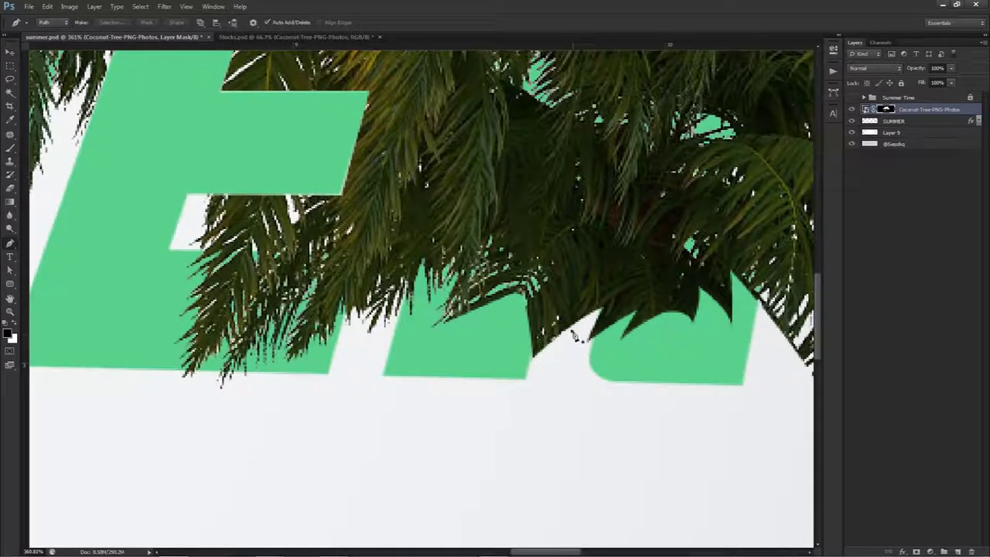
right_click(587, 318)
click(608, 335)
key(v)
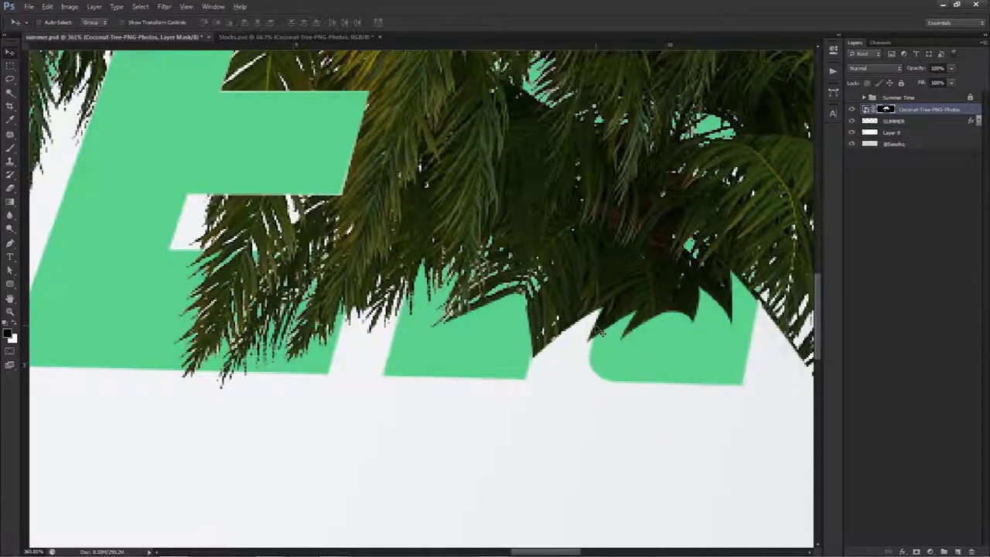
scroll(599, 331, down, 6)
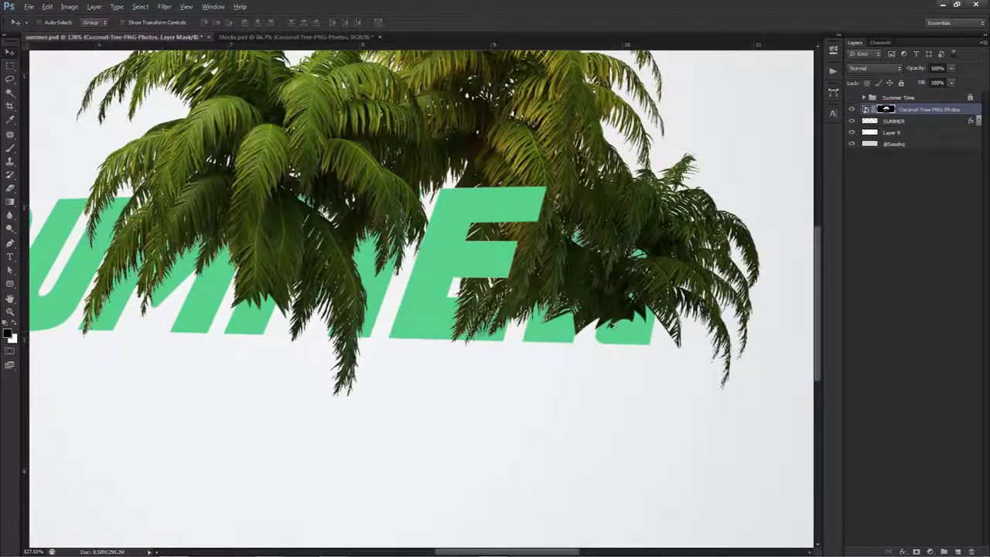
scroll(610, 321, down, 5)
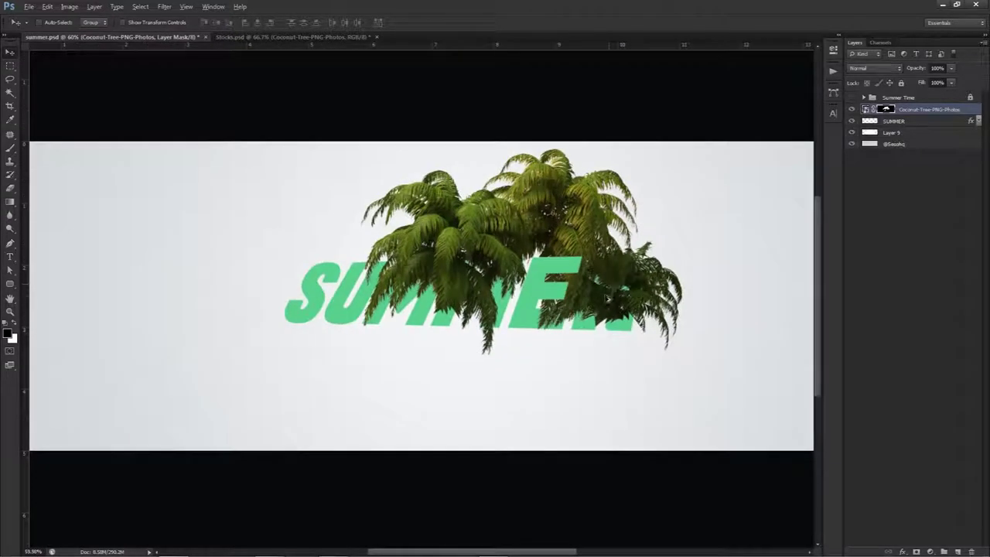
scroll(600, 292, down, 2)
key(alt+v)
key(e)
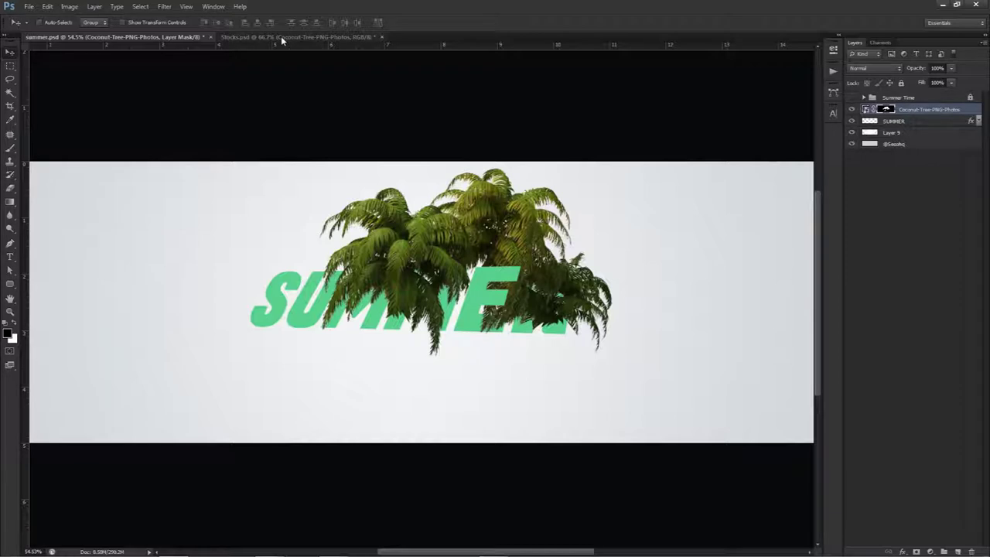
In Stocks.psd, hide the coconut tree, show the flying parrot layer, and bring the parrot into summer.psd
click(282, 37)
click(851, 138)
click(851, 125)
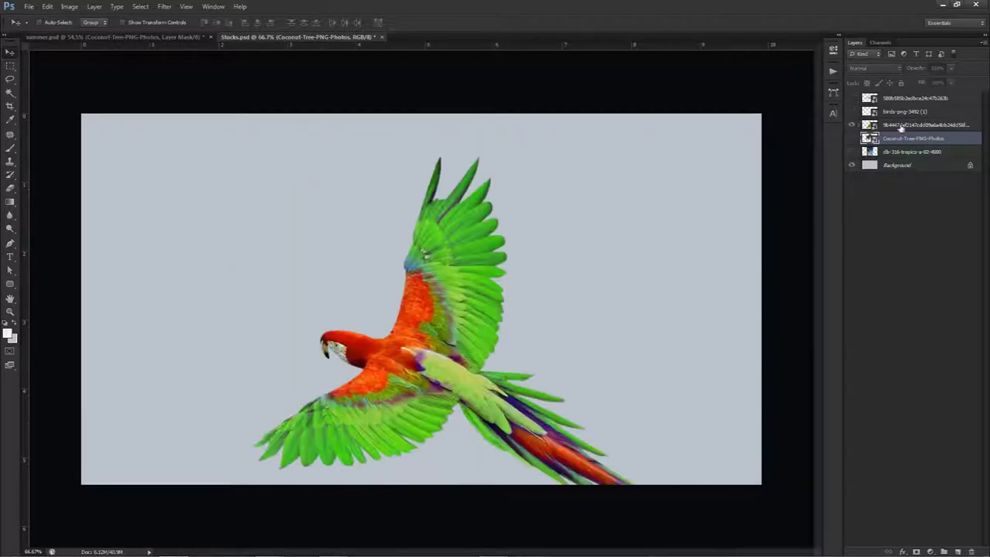
click(901, 126)
drag(505, 245, 441, 237)
Scale the parrot down to a small bird and place it over the upper left corner of the letter E
key(ctrl+t)
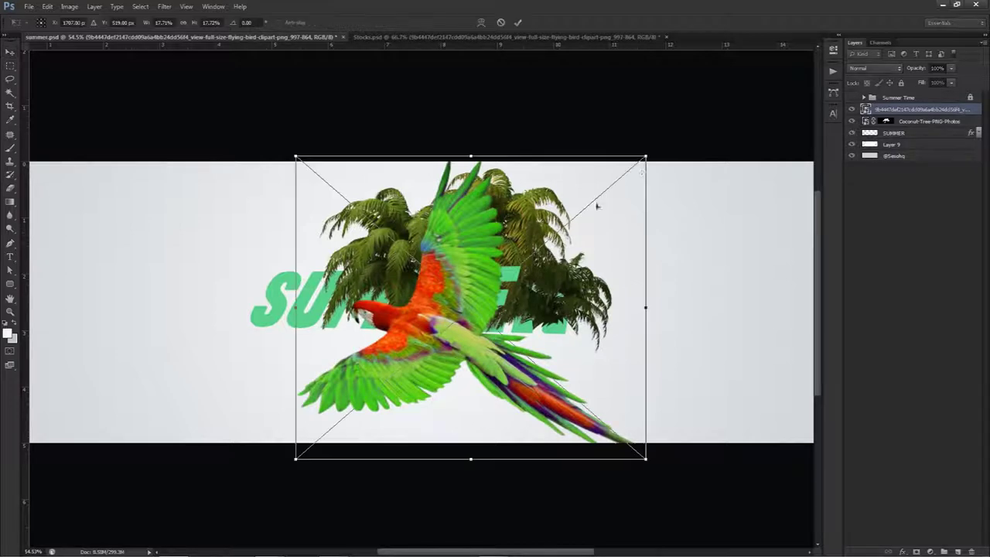
drag(645, 154, 467, 243)
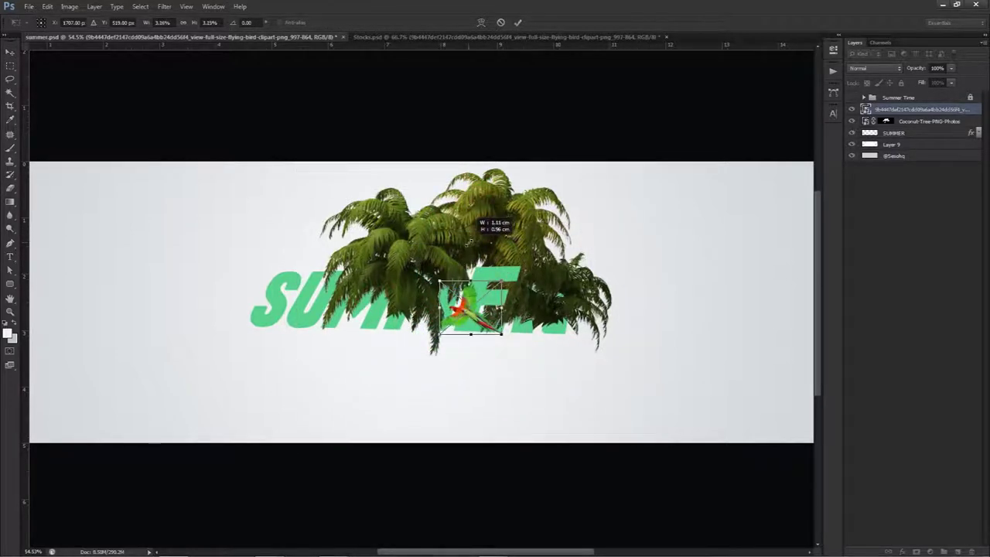
key(Return)
drag(492, 303, 497, 245)
key(ctrl+t)
key(Return)
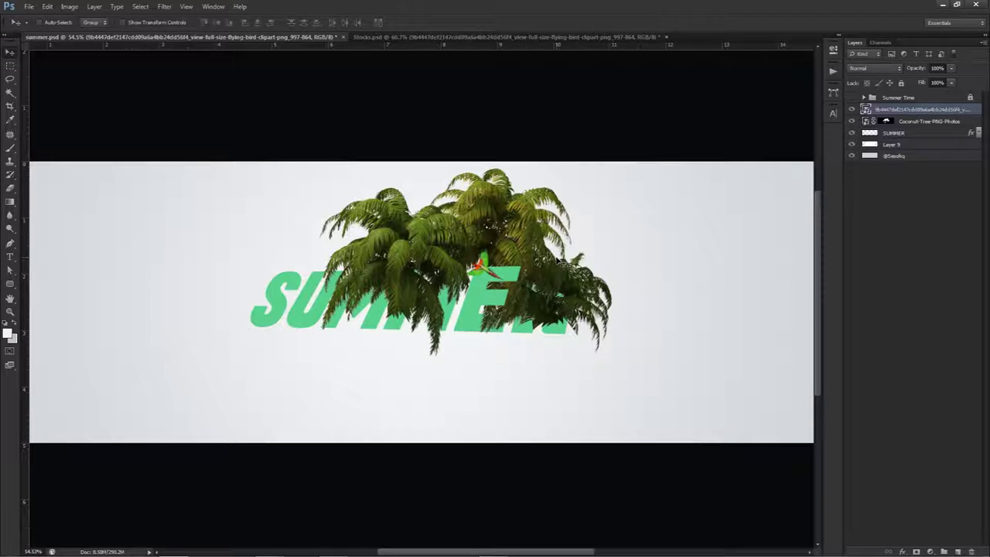
Duplicate the parrot layer and rasterize the lower of the two parrot layers
scroll(524, 269, up, 5)
drag(586, 293, 602, 265)
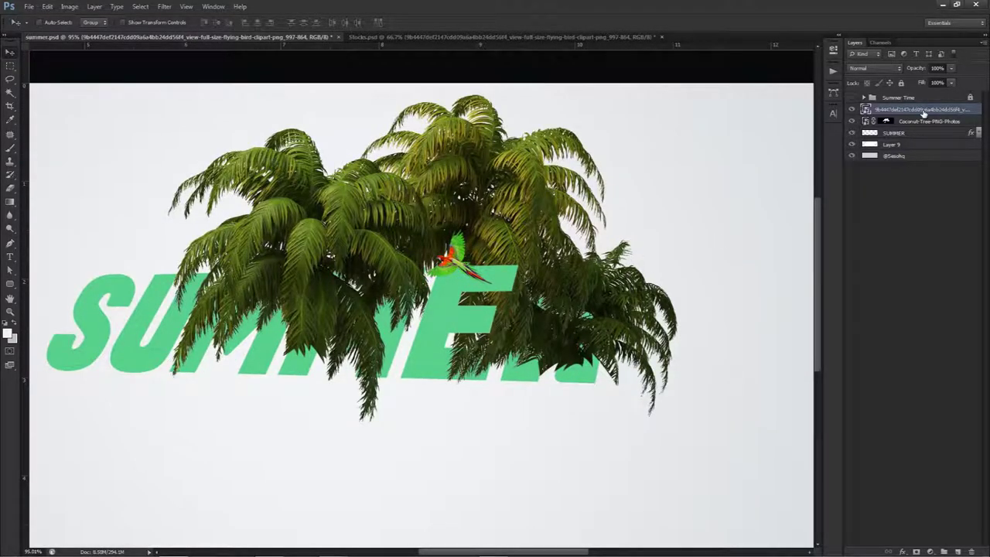
key(ctrl+j)
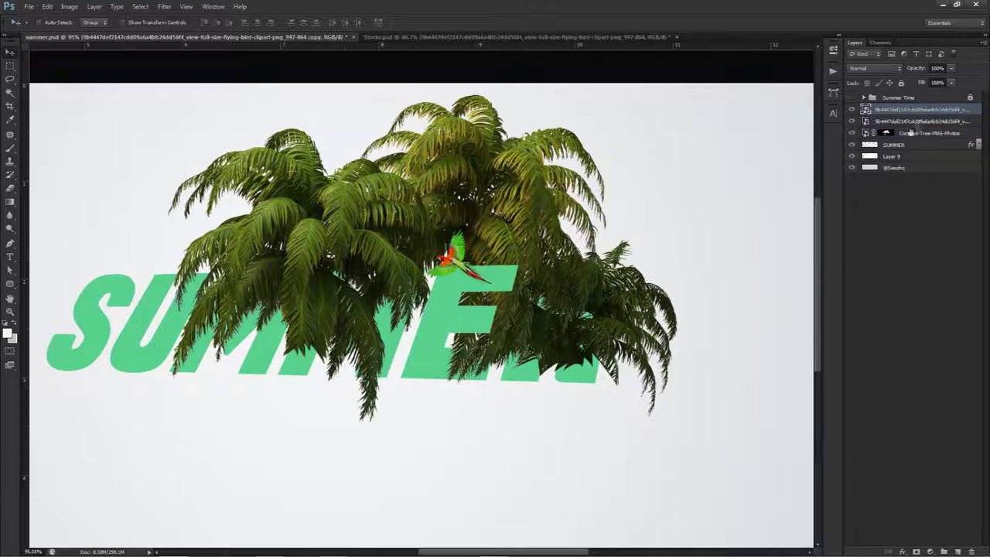
click(910, 123)
right_click(910, 122)
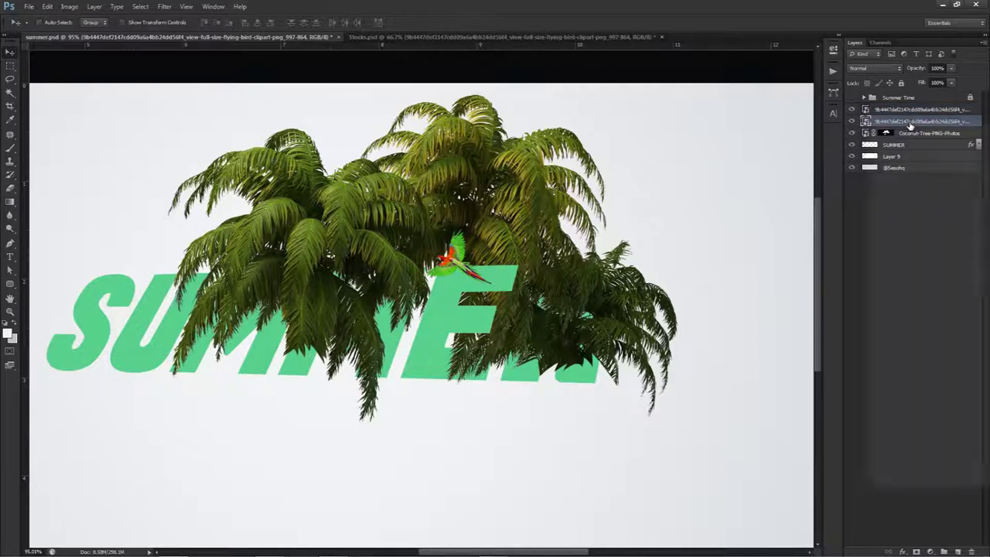
click(909, 233)
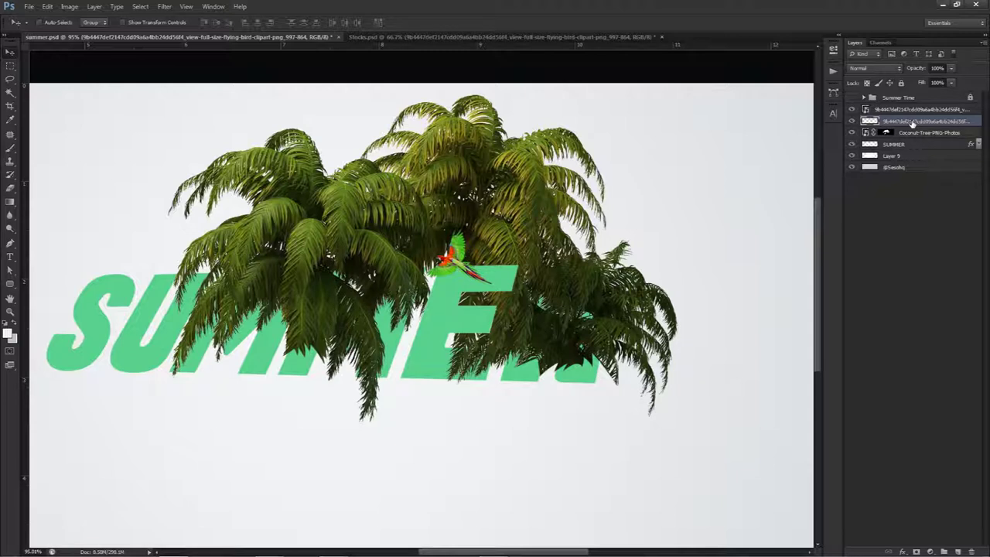
Turn the lower parrot copy black with Hue/Saturation lightness -100 and offset it below the colored parrot as a shadow
key(ctrl+u)
drag(720, 181, 611, 120)
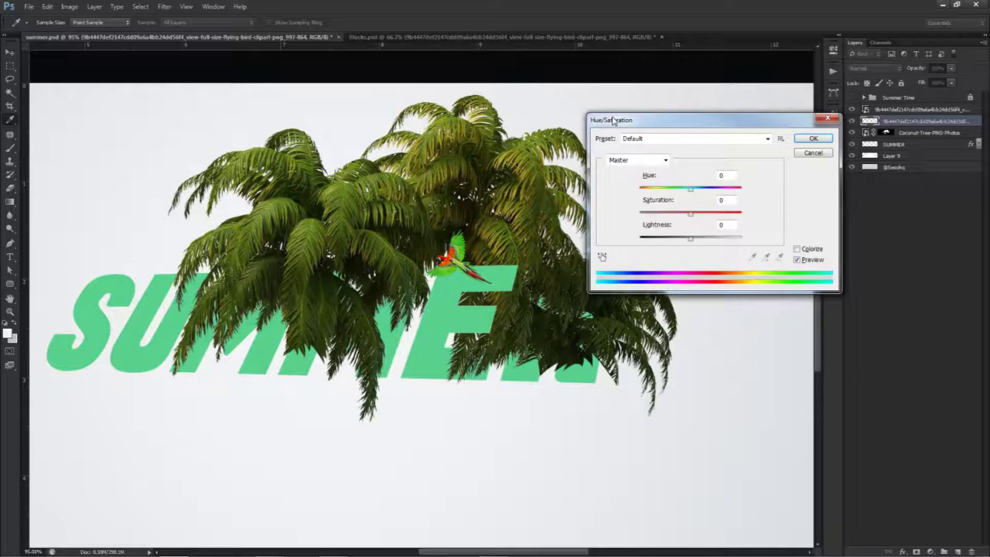
drag(684, 241, 554, 239)
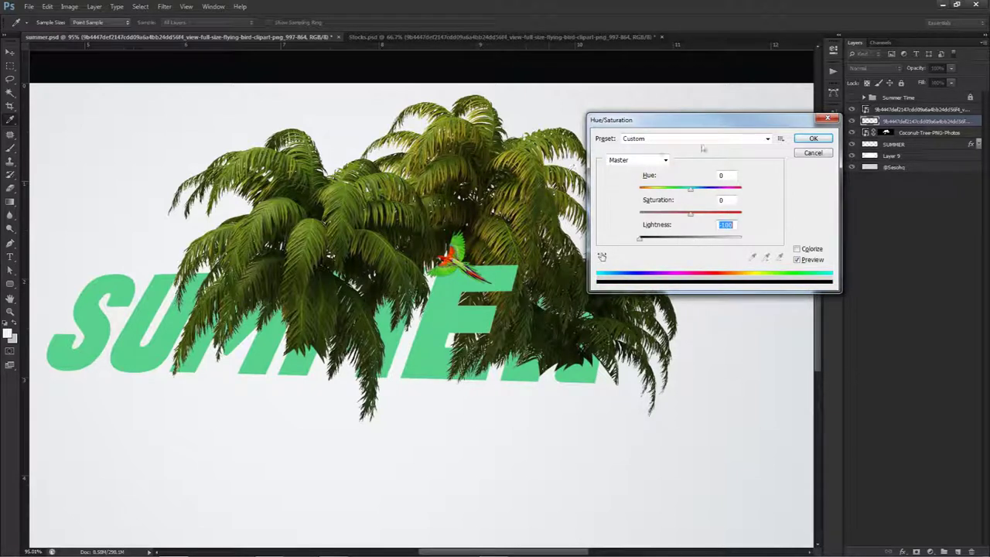
click(817, 140)
drag(571, 126, 562, 149)
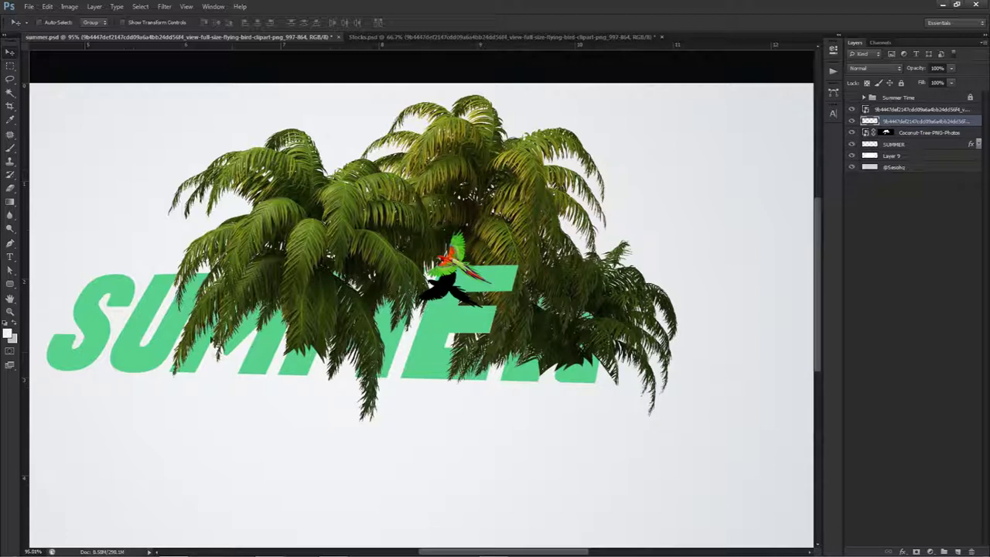
Soften the black parrot silhouette with a 2.0-pixel Gaussian Blur and lower its layer opacity to 20%
click(164, 7)
mouse_move(224, 111)
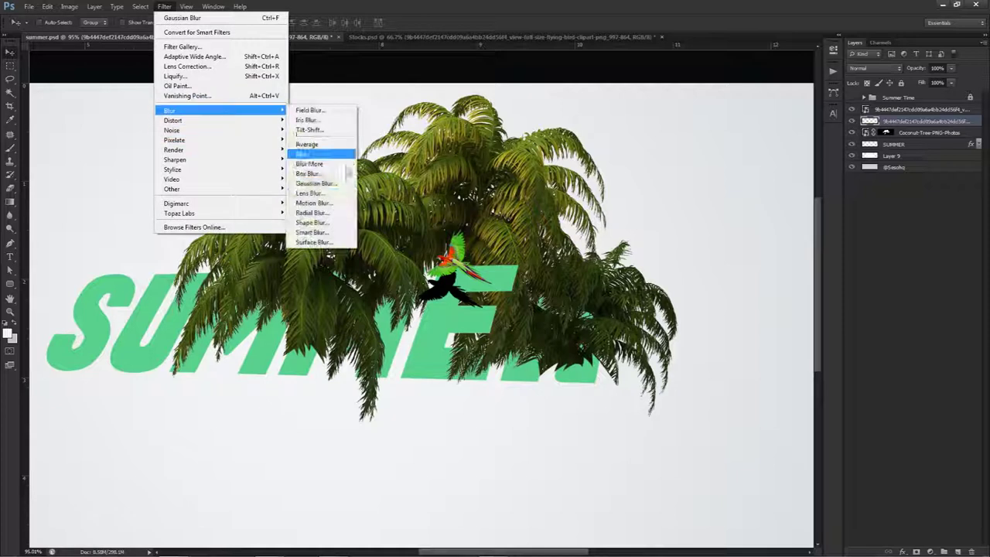
click(315, 183)
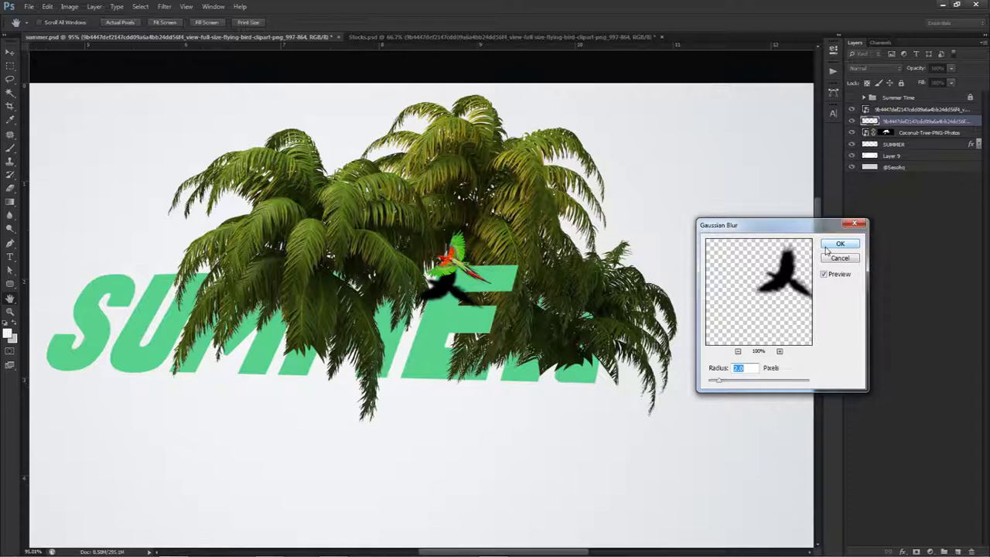
click(827, 246)
drag(926, 81, 911, 82)
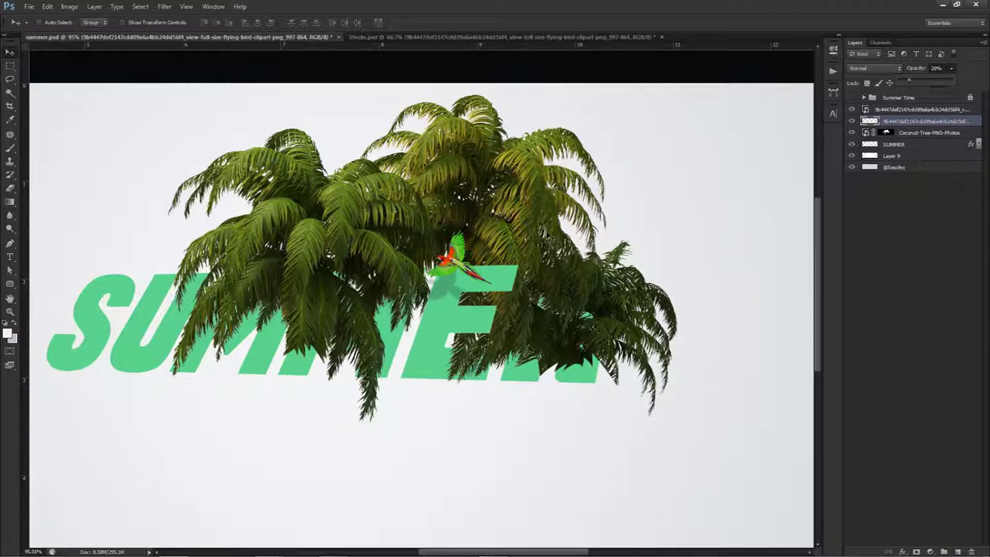
Reposition the parrot's shadow closer beneath the bird on the letter E and check it within the whole banner
ctrl+click(548, 229)
drag(548, 229, 552, 245)
key(ctrl+z)
click(902, 122)
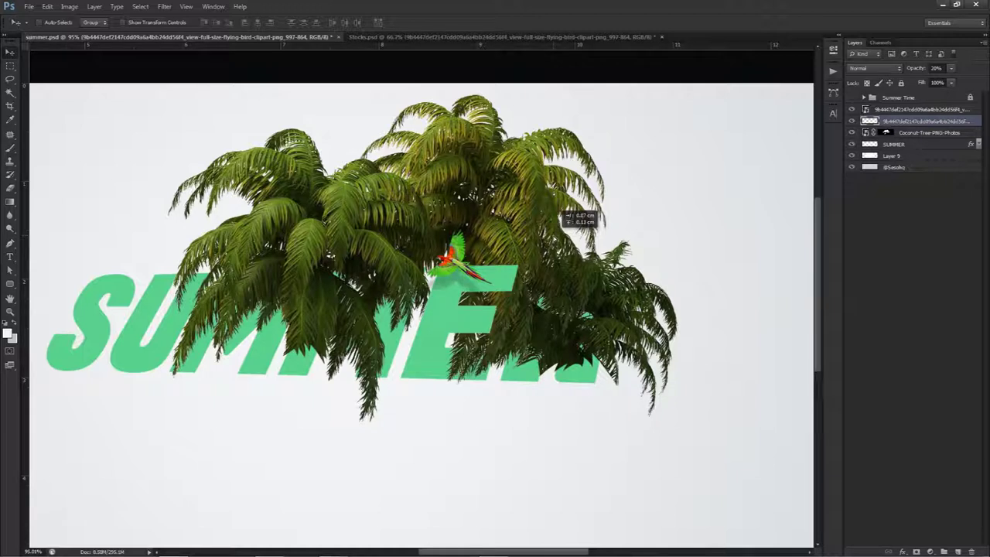
scroll(553, 241, down, 2)
scroll(554, 242, down, 3)
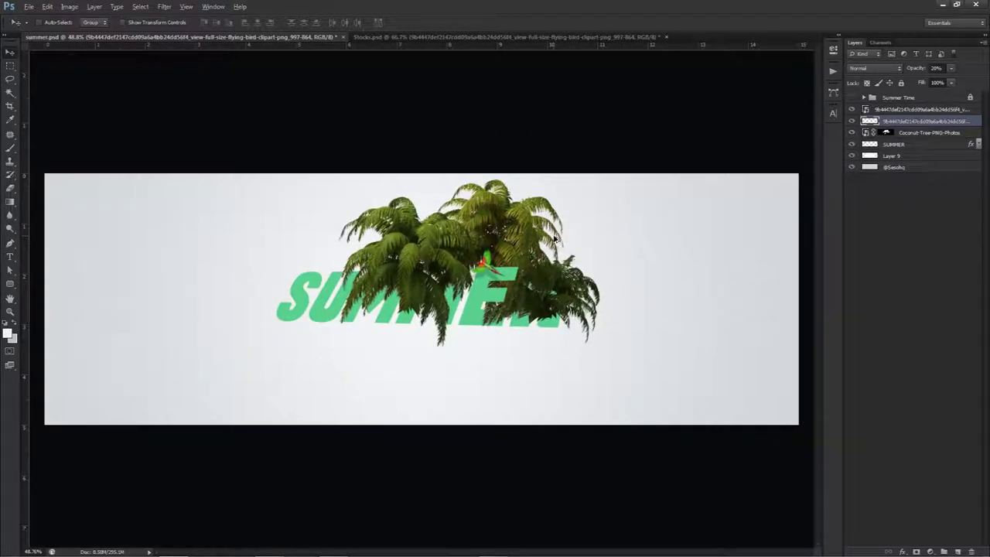
scroll(437, 249, up, 3)
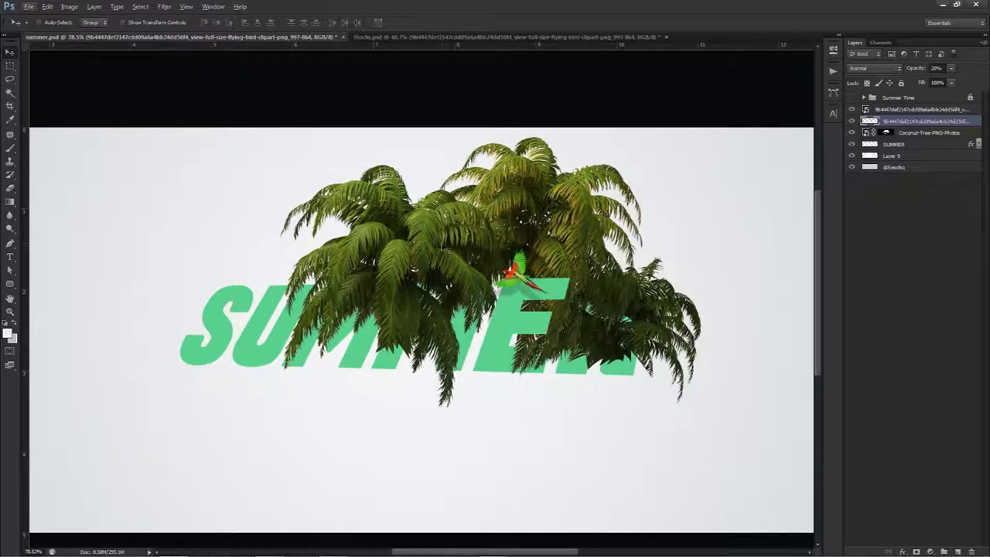
Add a new layer directly above the SUMMER layer and give the Coconut-Tree-PNG-Photos layer a red color label
click(901, 136)
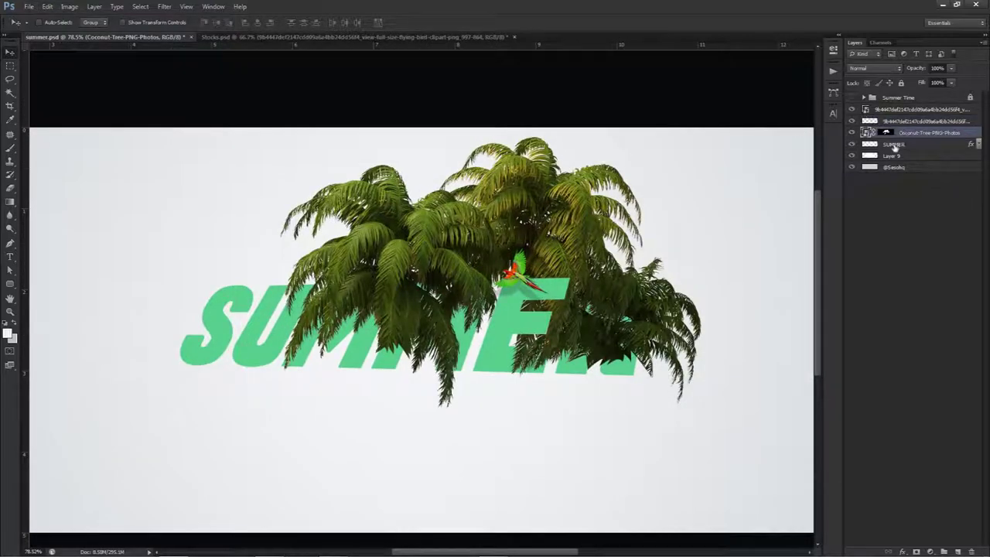
click(884, 145)
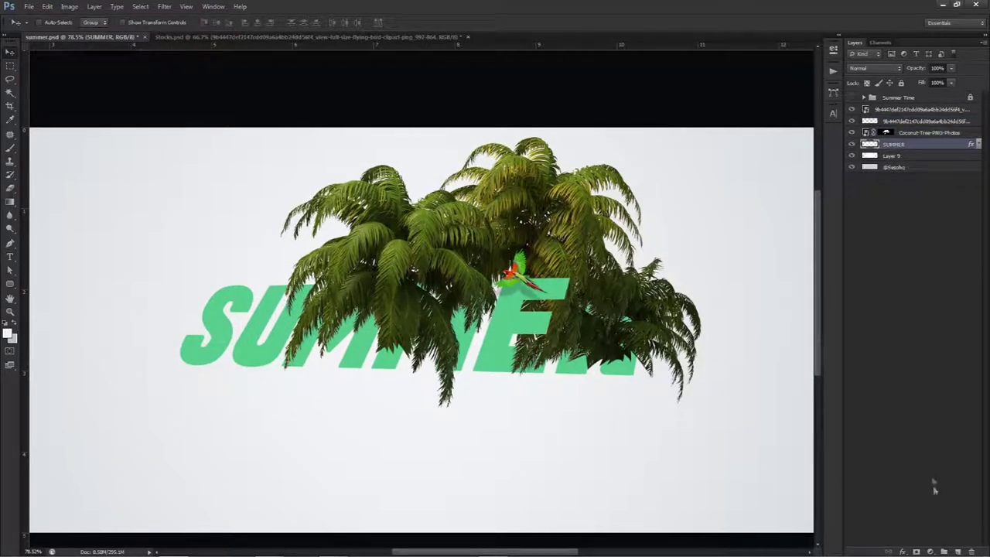
click(958, 549)
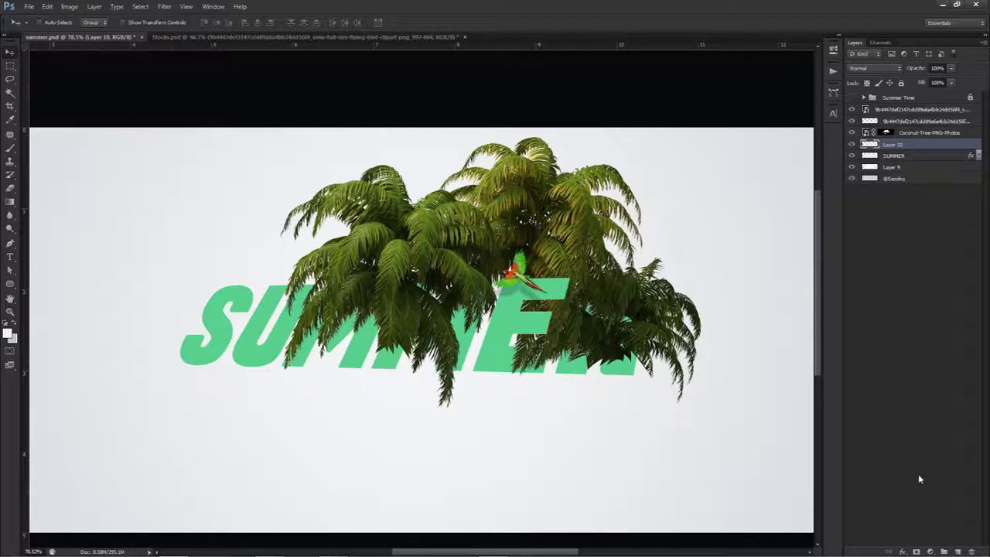
click(851, 133)
click(851, 133)
right_click(853, 133)
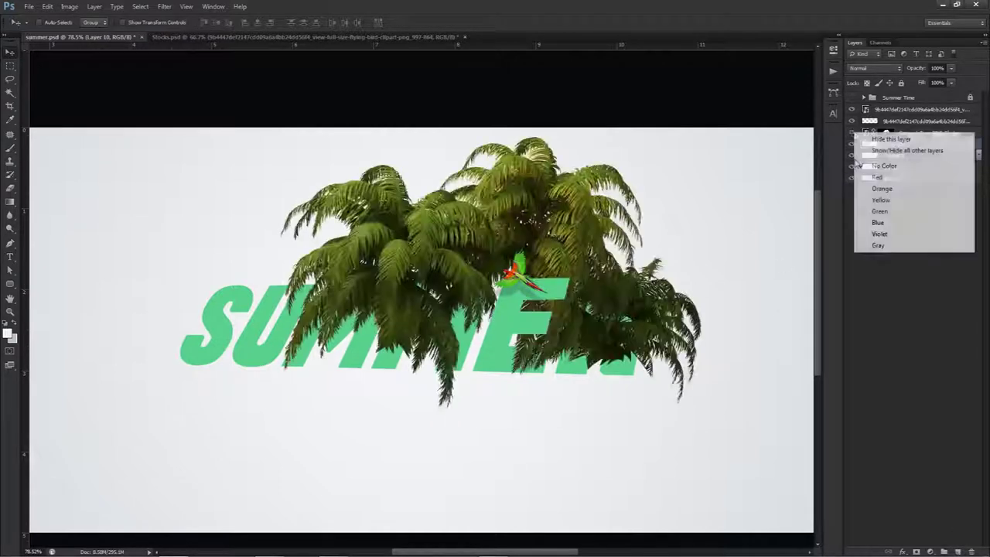
click(875, 178)
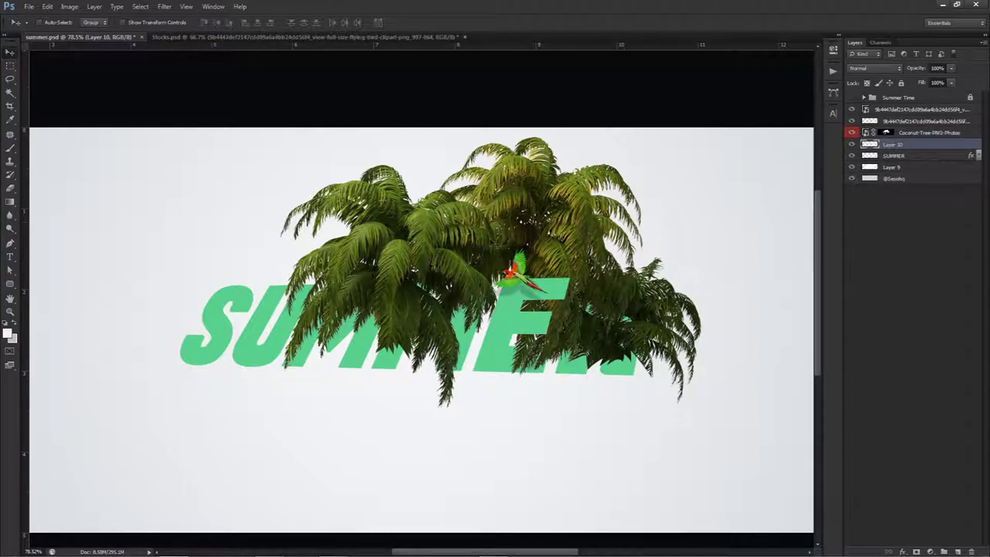
Set the foreground color to black (000000) and brush soft shadows under the fronds over the U and first M
key(b)
click(7, 334)
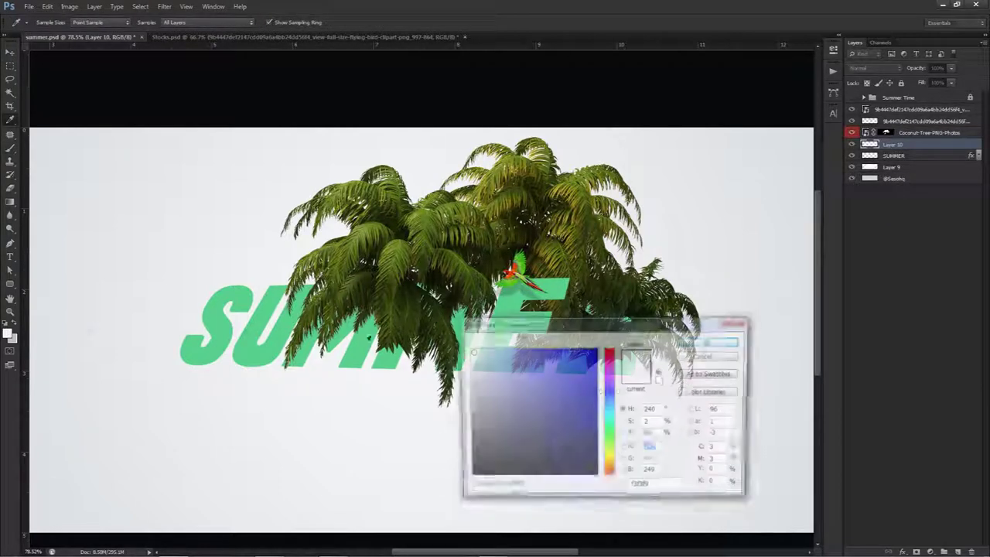
drag(474, 472, 408, 501)
click(705, 341)
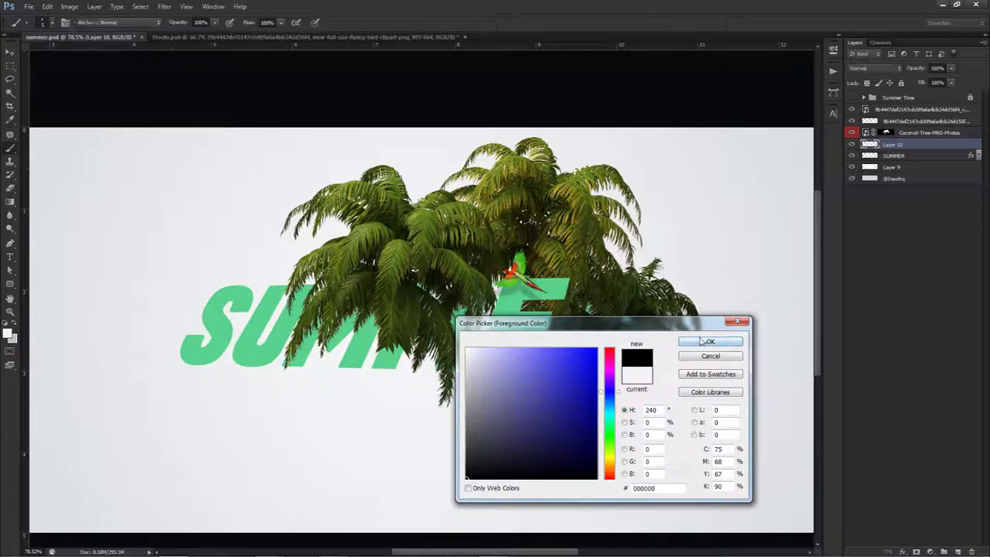
drag(390, 336, 423, 335)
mouse_move(383, 394)
mouse_down()
mouse_move(392, 371)
mouse_move(348, 377)
mouse_up()
mouse_move(313, 350)
mouse_down()
mouse_move(321, 346)
mouse_move(259, 348)
mouse_move(270, 324)
mouse_up()
Continue brushing soft black shadows beneath the fronds across the two Ms, the E and the R
scroll(313, 348, up, 5)
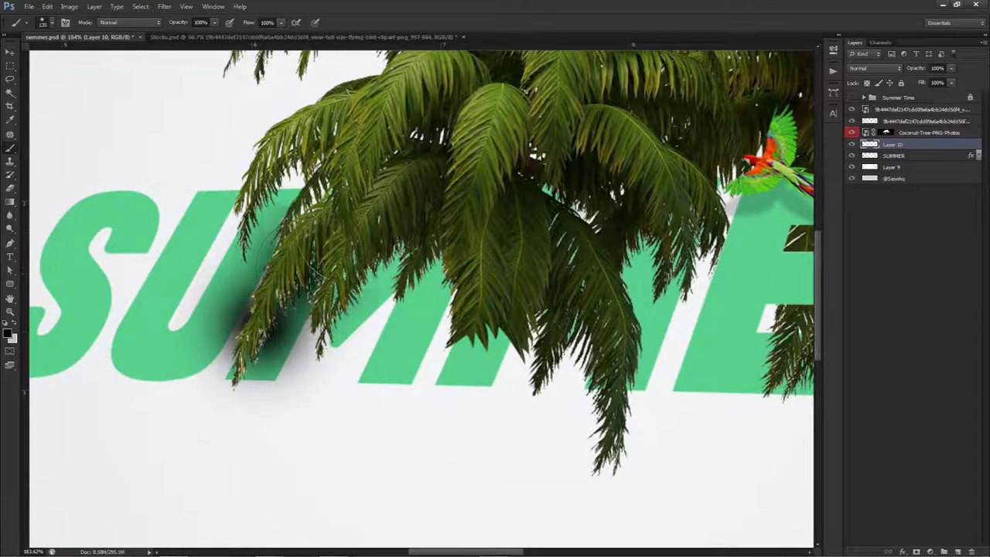
mouse_move(441, 224)
mouse_down()
mouse_move(486, 270)
mouse_move(545, 270)
mouse_up()
mouse_move(589, 299)
mouse_down()
mouse_move(570, 298)
mouse_move(606, 308)
mouse_move(603, 365)
mouse_move(608, 333)
mouse_up()
drag(683, 328, 459, 360)
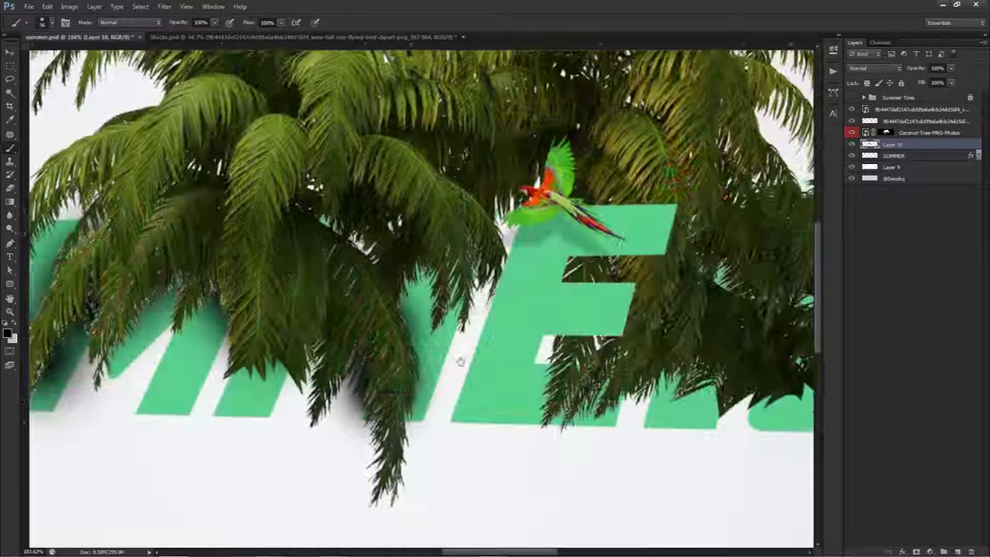
mouse_move(455, 267)
mouse_down()
mouse_move(456, 285)
mouse_move(464, 248)
mouse_move(495, 217)
mouse_up()
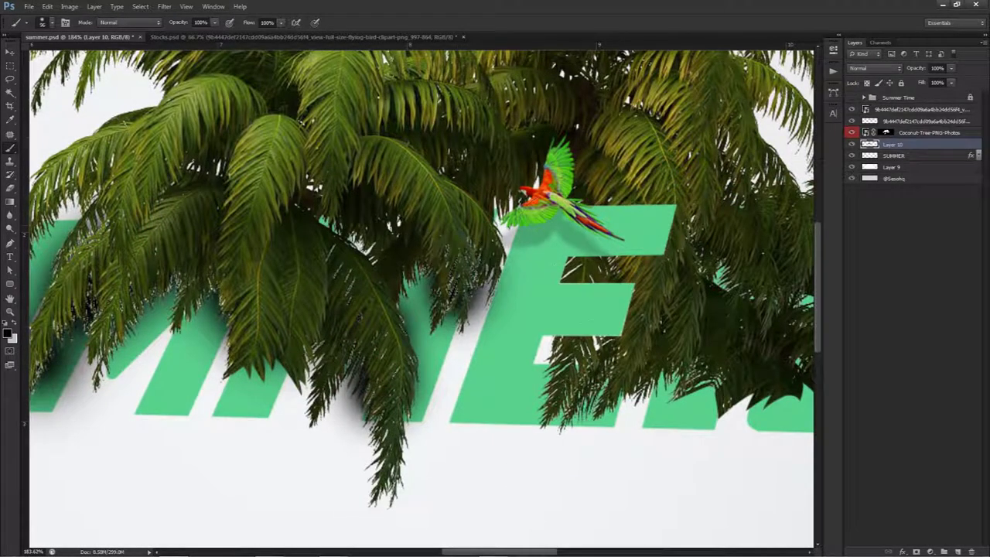
mouse_move(611, 371)
mouse_down()
mouse_move(592, 379)
mouse_move(581, 361)
mouse_move(592, 371)
mouse_up()
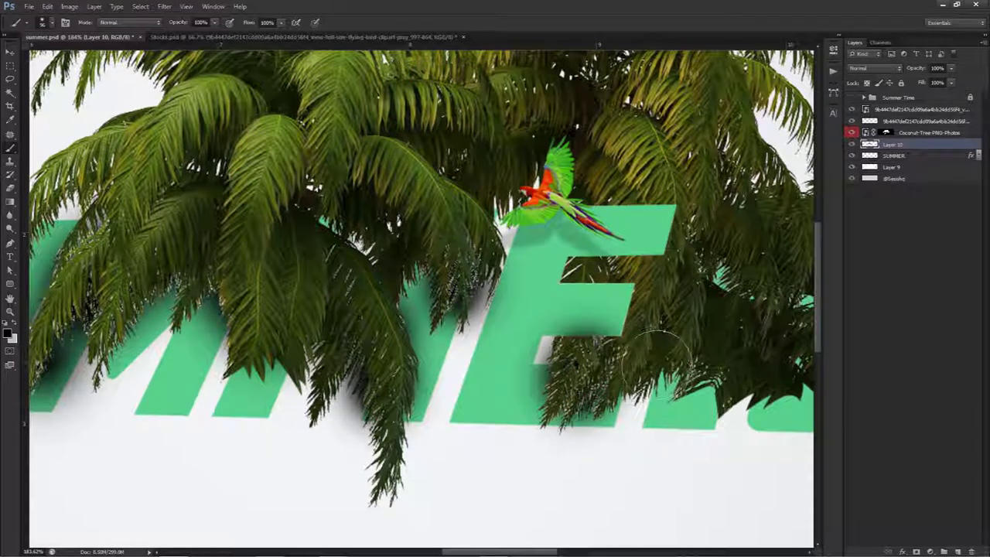
drag(693, 362, 436, 353)
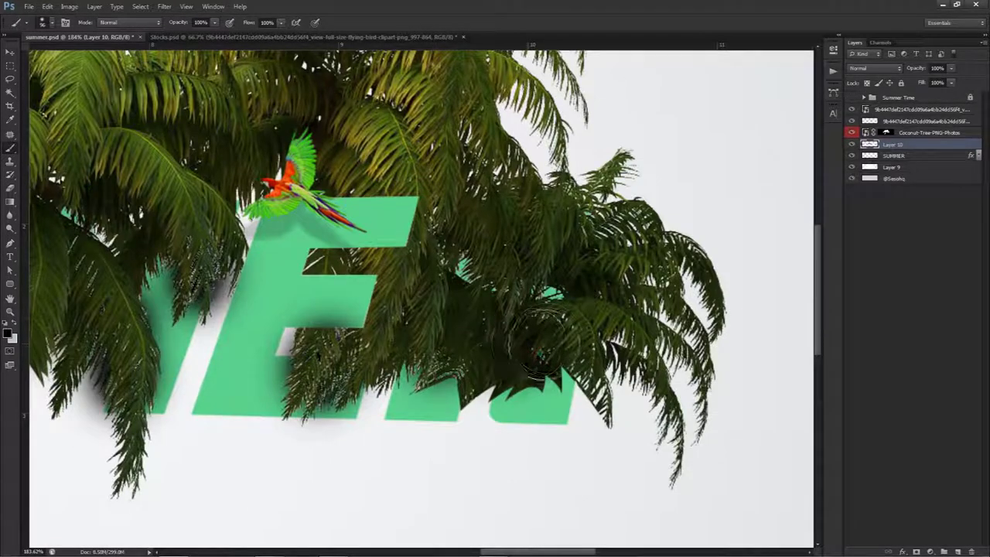
mouse_move(422, 322)
mouse_down()
mouse_move(370, 334)
mouse_move(501, 301)
mouse_move(687, 284)
mouse_up()
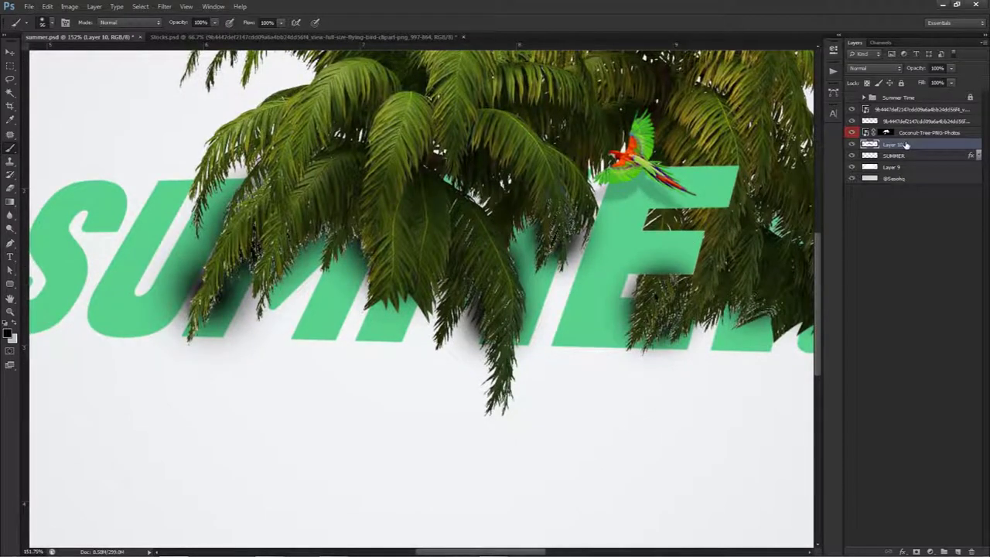
Erase the excess frond shadow around the U, the Ms and the E so that it hugs the leaves
key(e)
drag(337, 266, 382, 283)
drag(512, 292, 178, 278)
mouse_move(406, 321)
mouse_down()
mouse_move(317, 313)
mouse_move(227, 283)
mouse_move(219, 309)
mouse_move(289, 279)
mouse_up()
drag(291, 225, 255, 303)
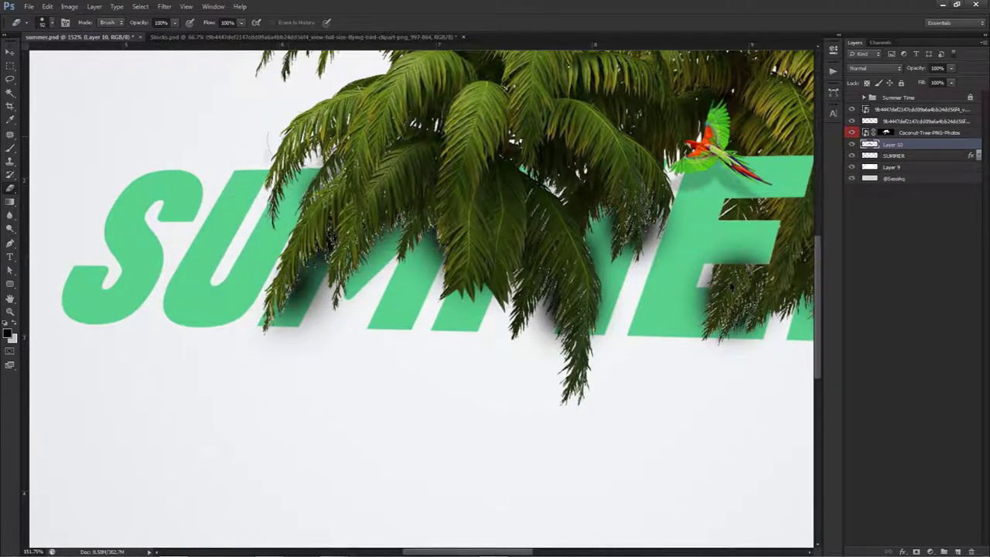
mouse_move(320, 332)
mouse_down()
mouse_move(320, 309)
mouse_move(350, 297)
mouse_up()
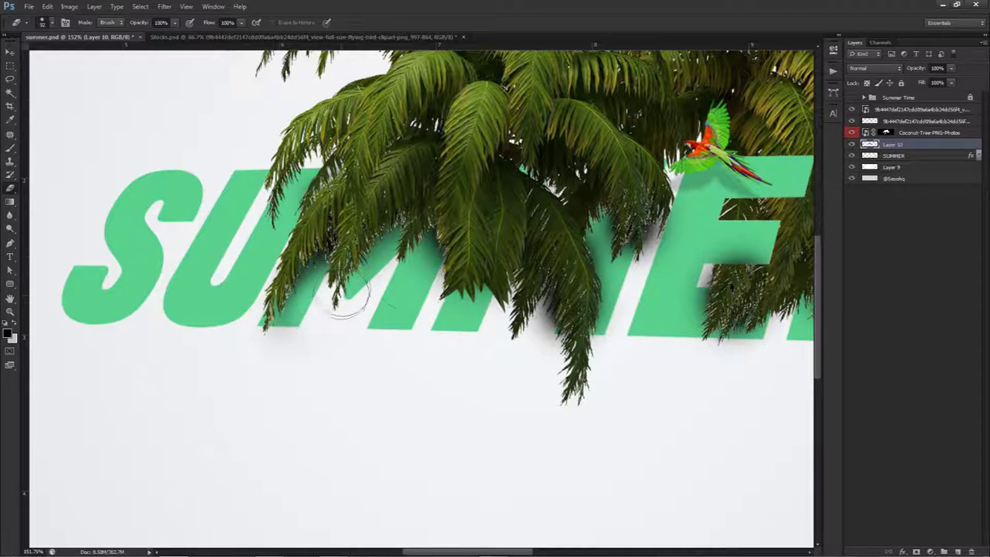
drag(402, 281, 408, 258)
drag(464, 320, 352, 333)
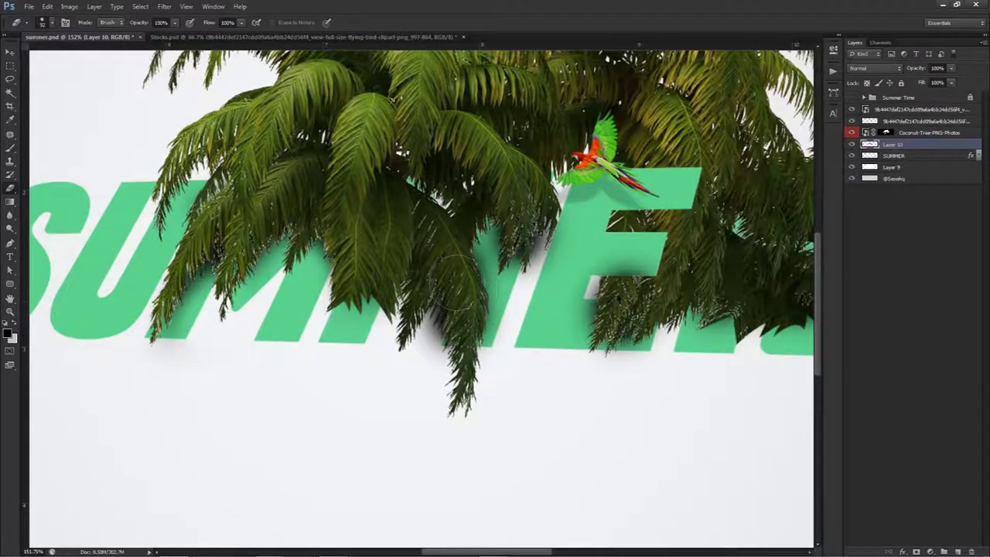
mouse_move(519, 297)
mouse_down()
mouse_move(517, 272)
mouse_move(534, 260)
mouse_up()
drag(462, 284, 274, 260)
mouse_move(513, 231)
mouse_down()
mouse_move(556, 295)
mouse_move(598, 304)
mouse_move(688, 251)
mouse_up()
Lower the frond shadow layer's opacity to 75% and check the result across the whole banner
click(951, 69)
drag(945, 80, 937, 79)
click(607, 226)
key(v)
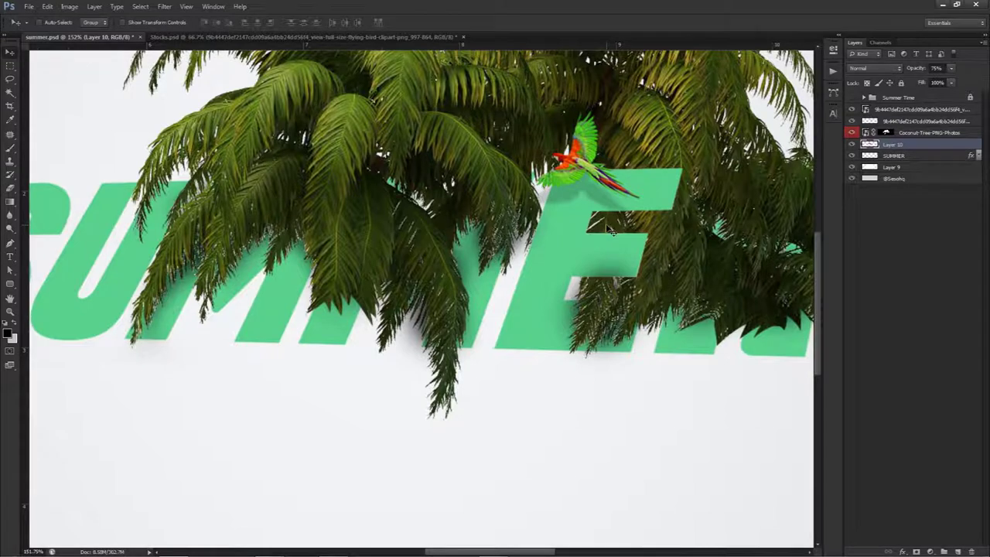
scroll(609, 230, down, 5)
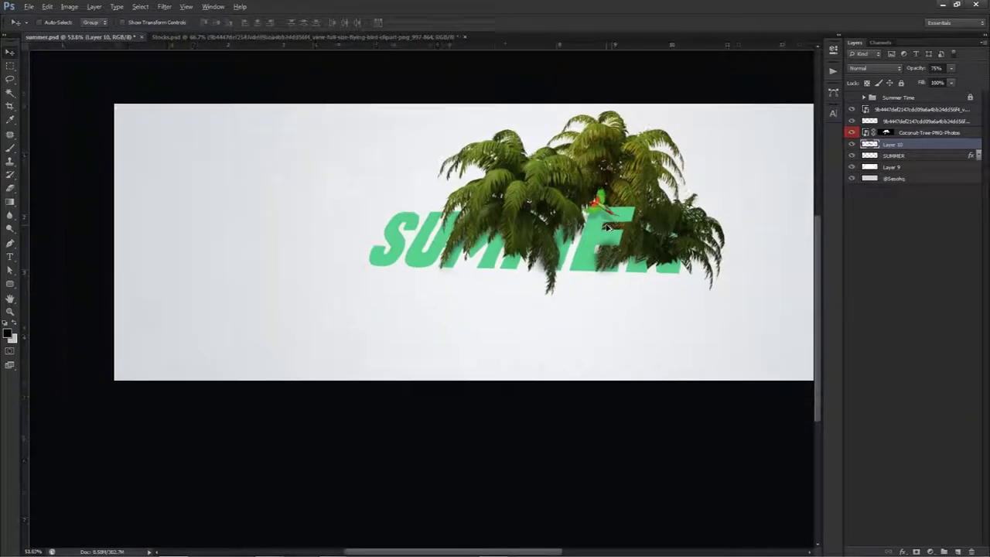
scroll(608, 228, down, 1)
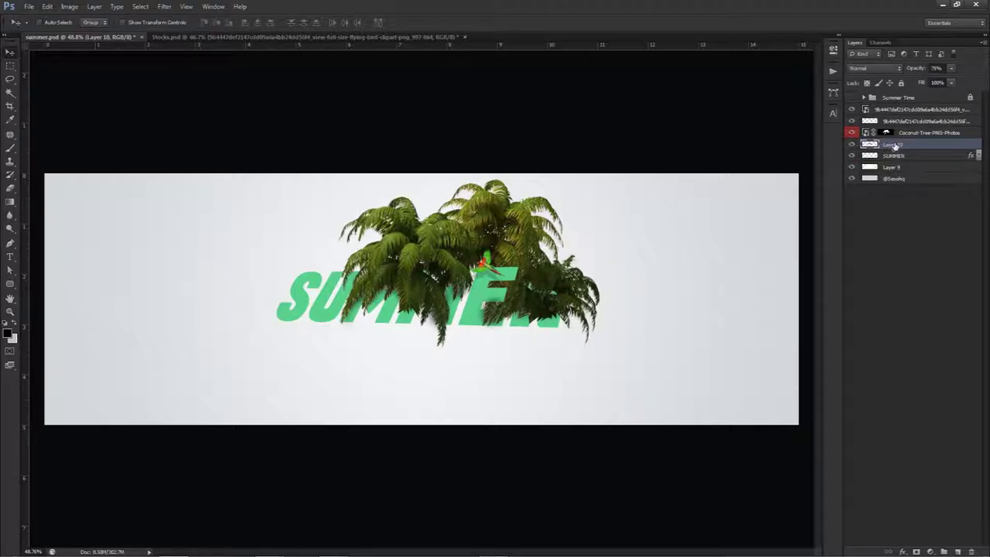
key(e)
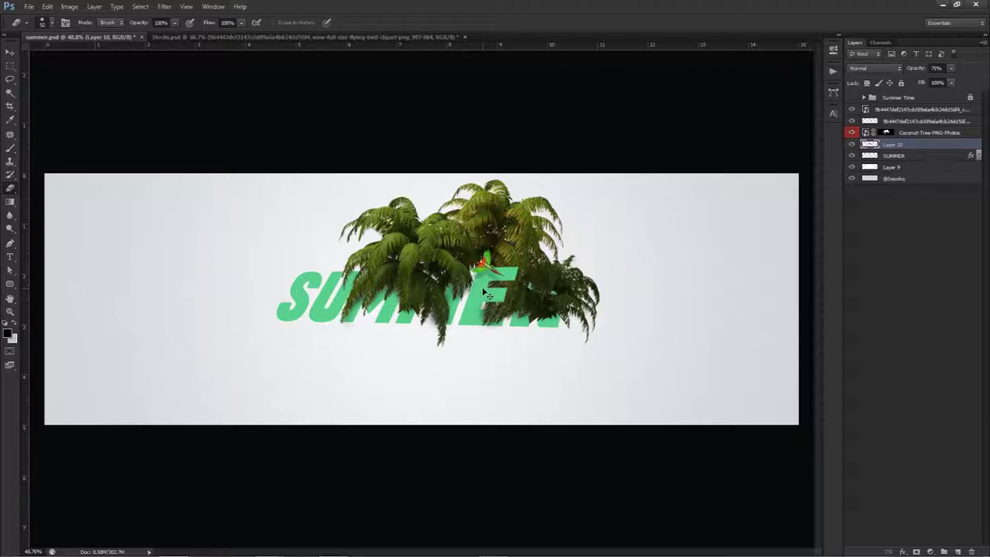
key(v)
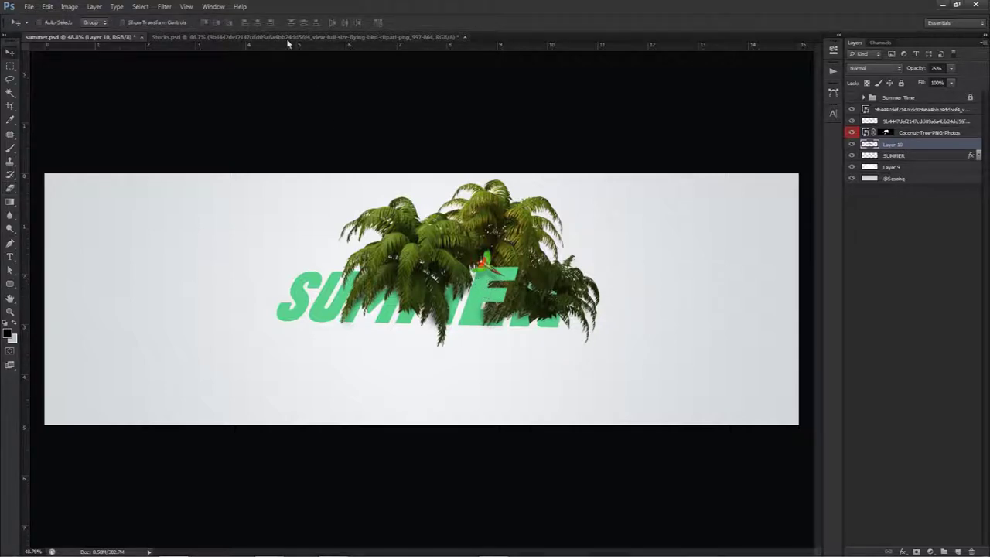
In Stocks.psd, show the cloud layer, bring the cloud into summer.psd, and stack it above the parrot layers
click(292, 39)
click(851, 99)
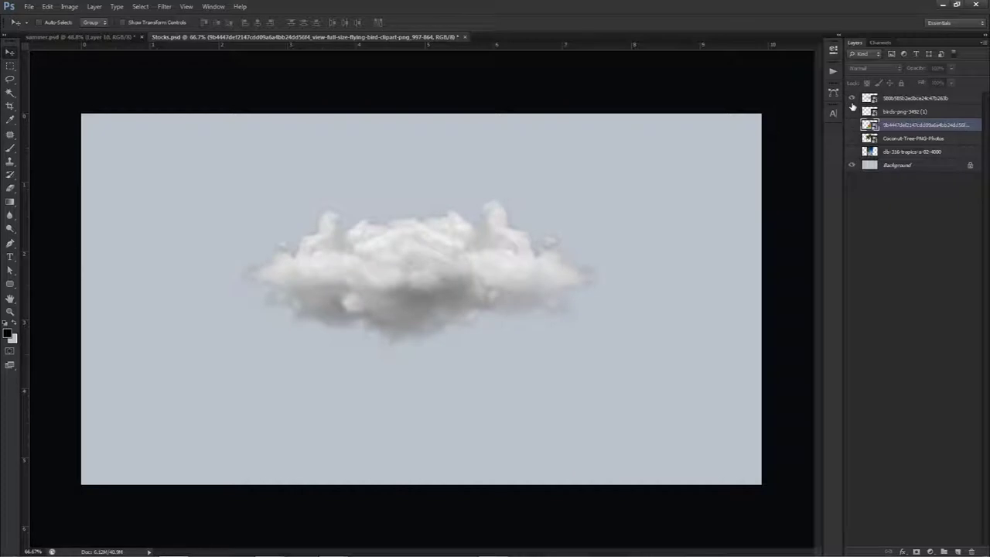
click(888, 99)
drag(507, 214, 410, 225)
key(ctrl+])
key(ctrl+])
key(ctrl+])
Scale the cloud down to about 20% and place it above the letters S and U beside the palm fronds
key(ctrl+t)
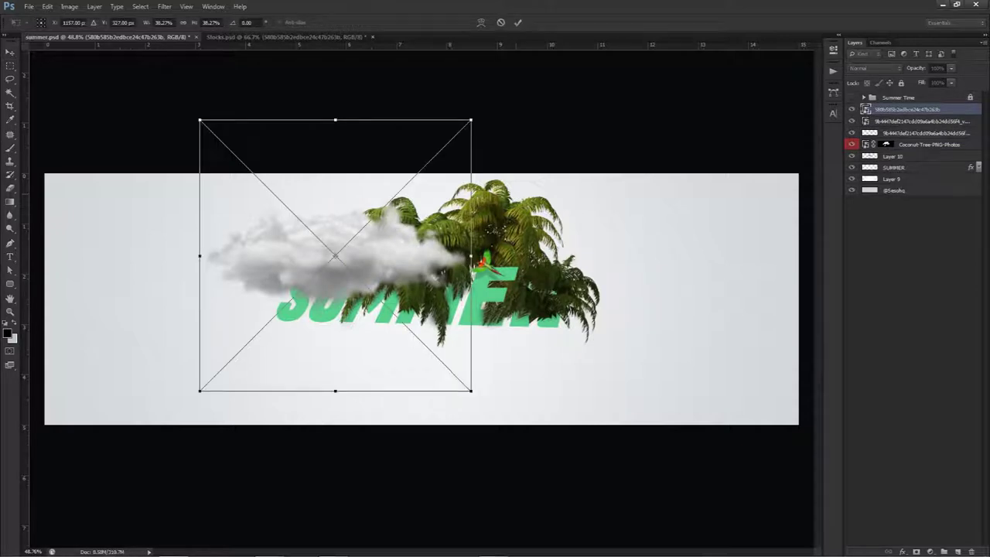
drag(471, 118, 393, 146)
key(Return)
scroll(336, 254, up, 3)
mouse_move(394, 266)
mouse_down()
mouse_move(356, 243)
mouse_move(387, 258)
mouse_up()
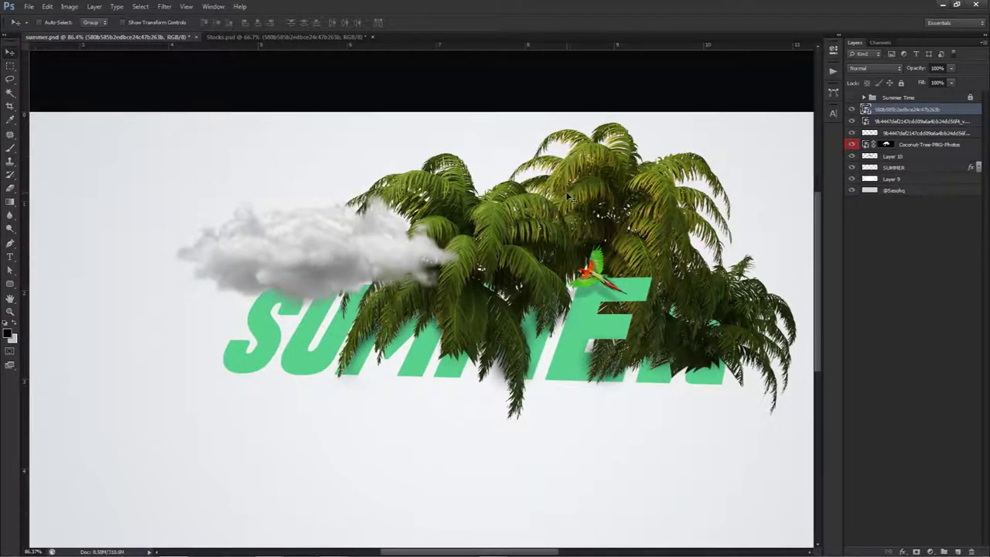
key(ctrl+t)
drag(467, 106, 427, 114)
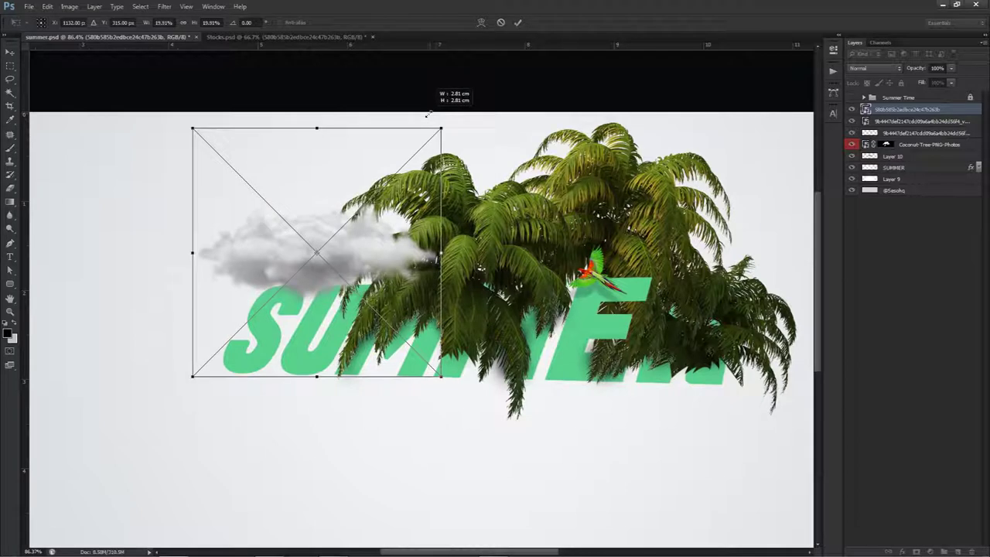
key(Return)
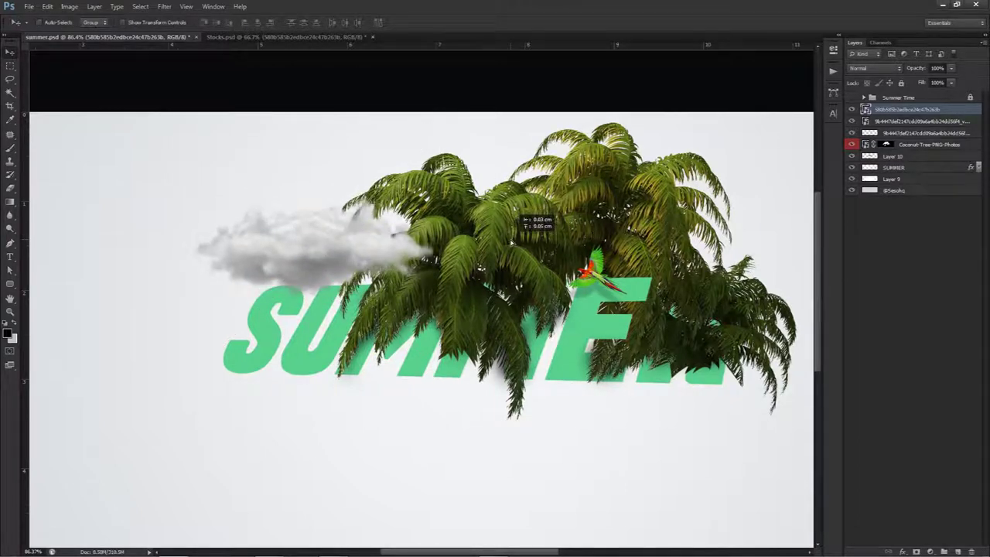
Duplicate the cloud to the opposite side of the palms, stack the copy behind the palm layer, and adjust its size and placement
scroll(510, 242, down, 2)
scroll(511, 242, down, 1)
drag(356, 249, 612, 247)
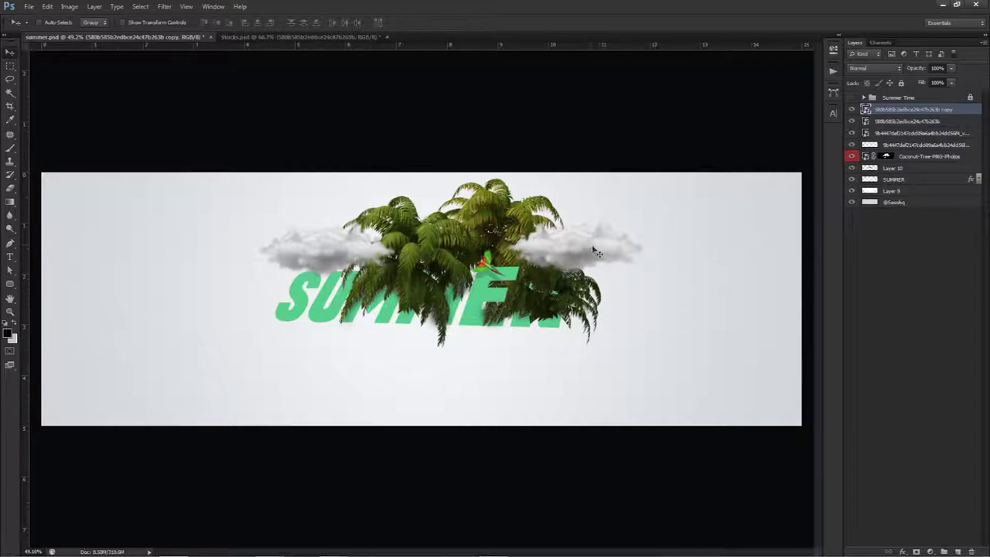
drag(900, 114, 895, 158)
drag(625, 242, 599, 255)
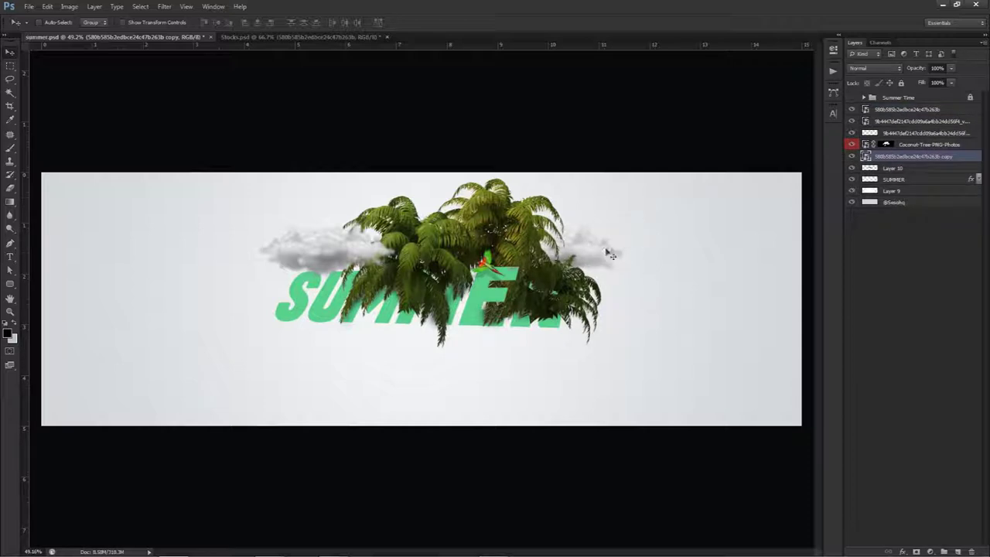
key(ctrl+t)
drag(629, 179, 585, 246)
key(Return)
Place another cloud copy beneath the lettering, stacked below the SUMMER layer, and give the SUMMER layer a yellow colour label
drag(885, 166, 875, 194)
right_click(851, 180)
click(875, 248)
scroll(492, 312, up, 3)
mouse_move(488, 318)
mouse_down()
mouse_move(486, 308)
mouse_move(495, 309)
mouse_up()
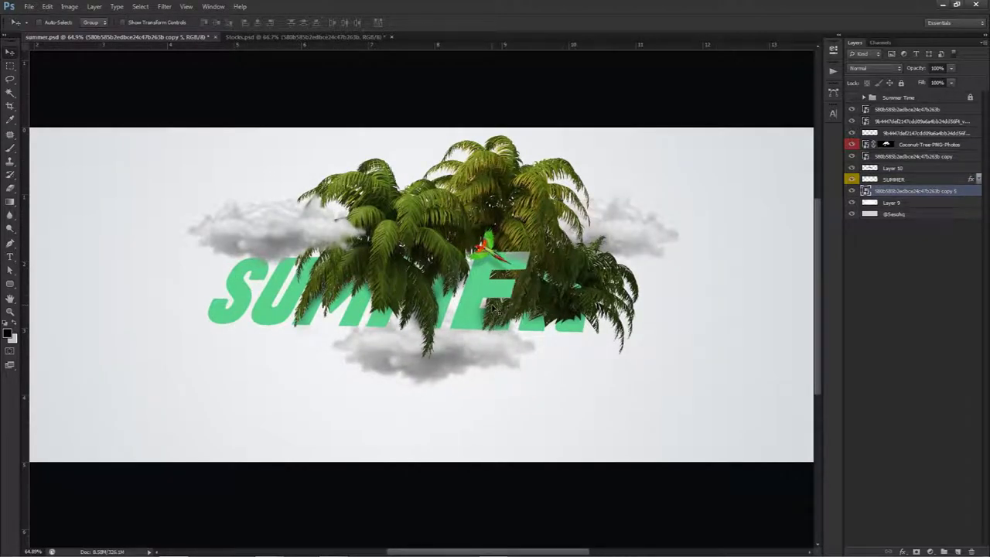
Toggle the parrot and cloud layers' visibility to find which one hazes the upper corner of the E
scroll(518, 252, up, 3)
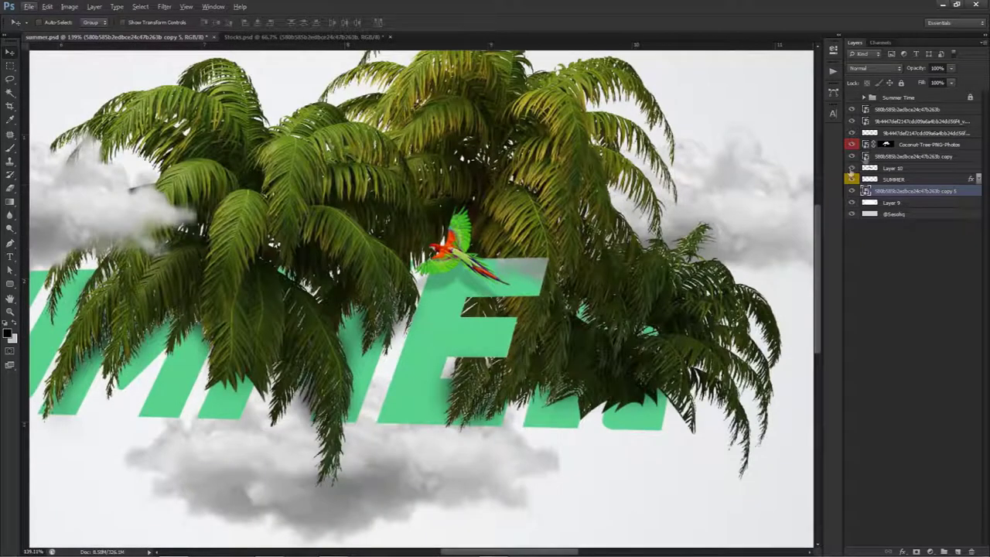
click(853, 123)
click(853, 122)
click(852, 110)
click(852, 110)
click(851, 157)
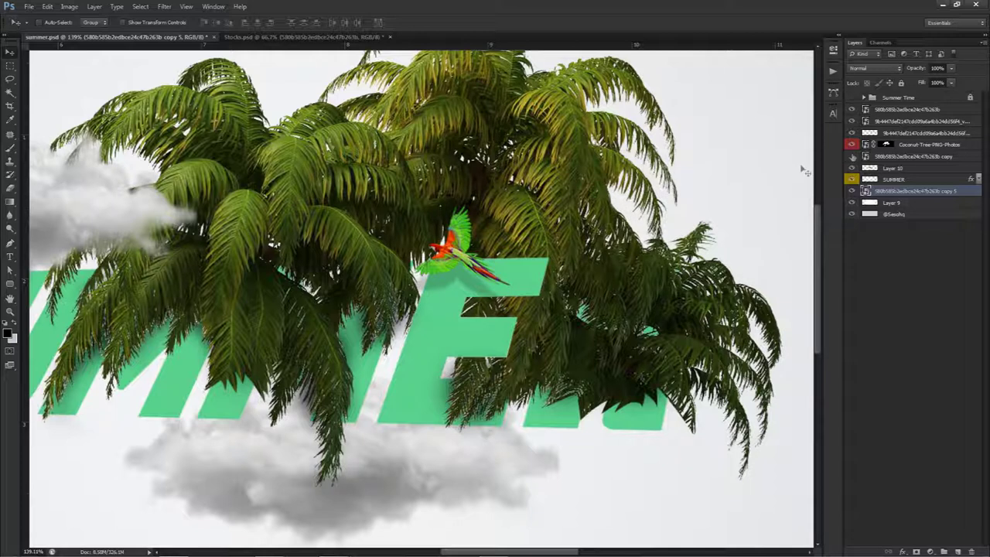
click(852, 156)
Try to rasterize the cloud copy behind the palms and erase its haze over the upper corner of the E
click(912, 156)
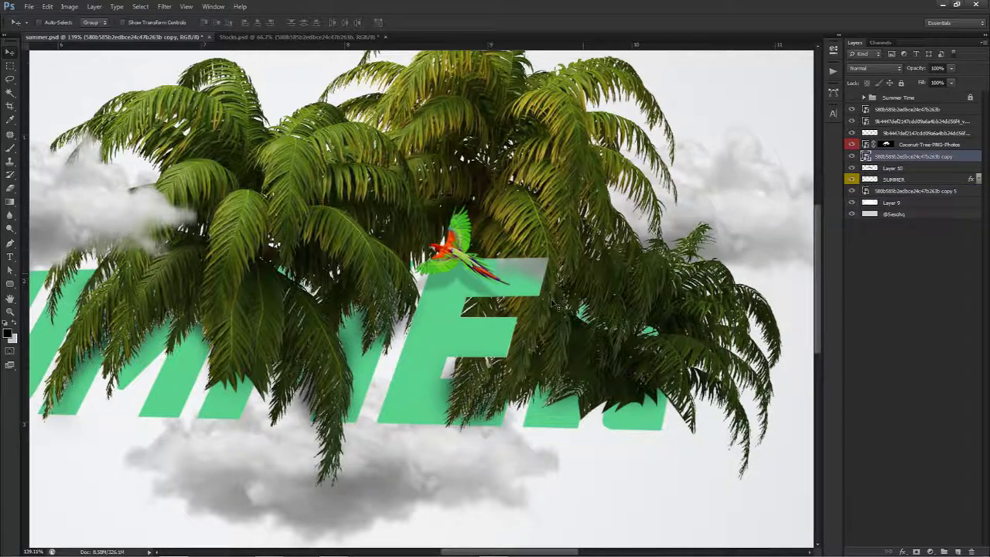
key(e)
click(507, 307)
click(487, 219)
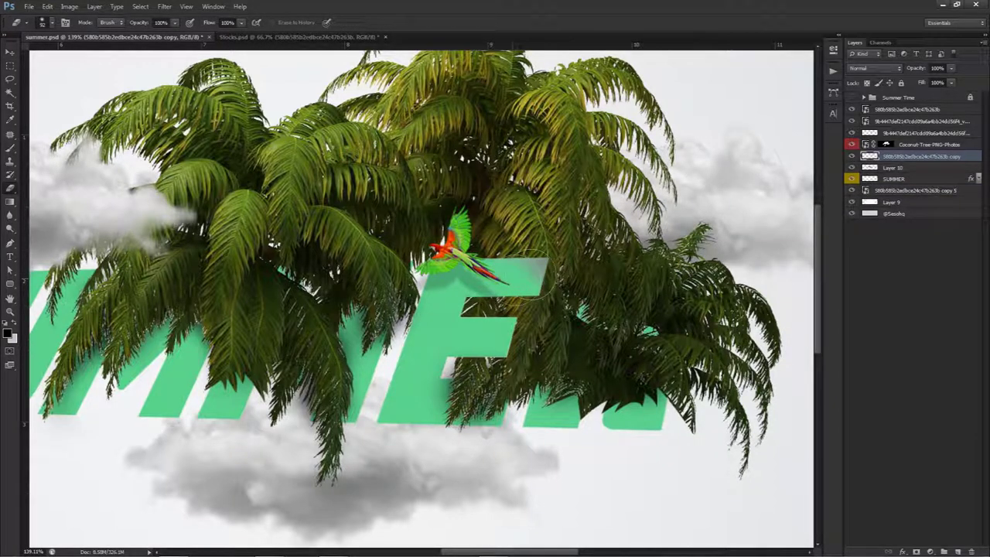
key(ctrl+z)
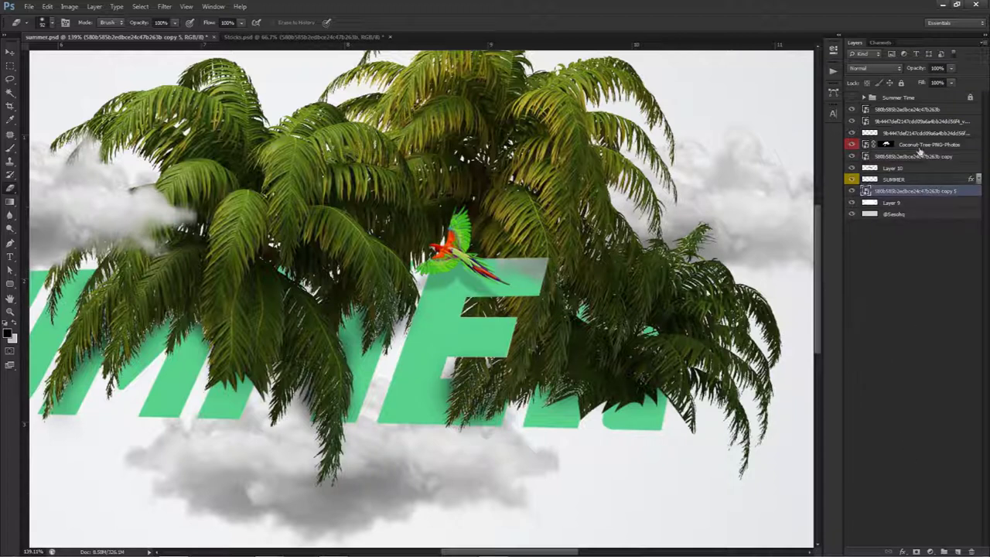
Add a layer mask to the cloud copy behind the palms and paint out its haze over the E in black
click(915, 156)
click(916, 549)
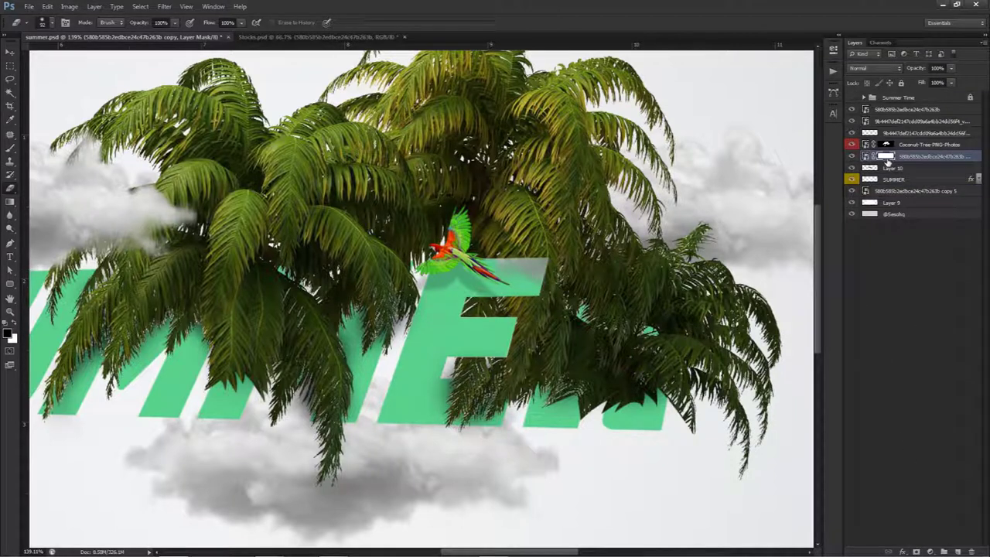
key(b)
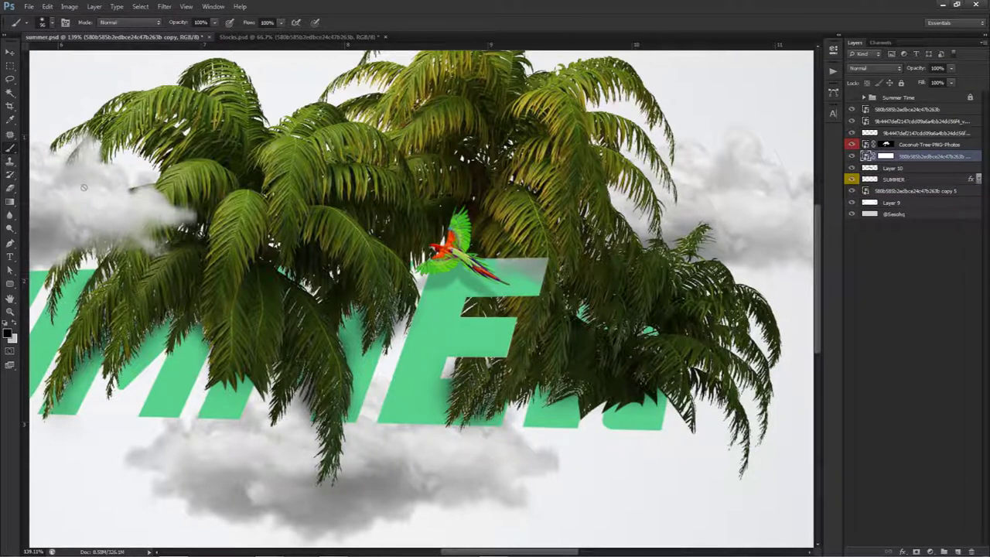
click(886, 155)
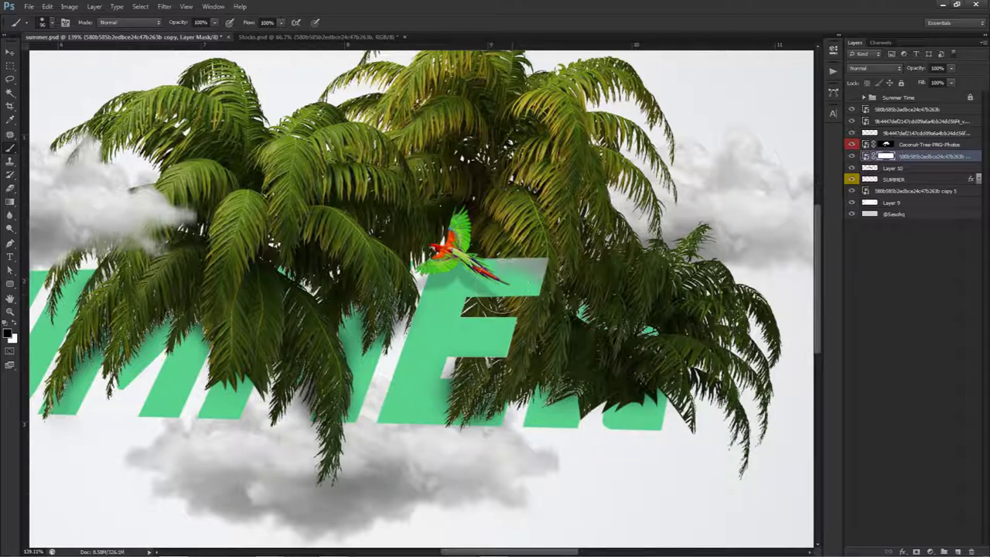
key(v)
scroll(546, 282, down, 3)
scroll(546, 281, down, 4)
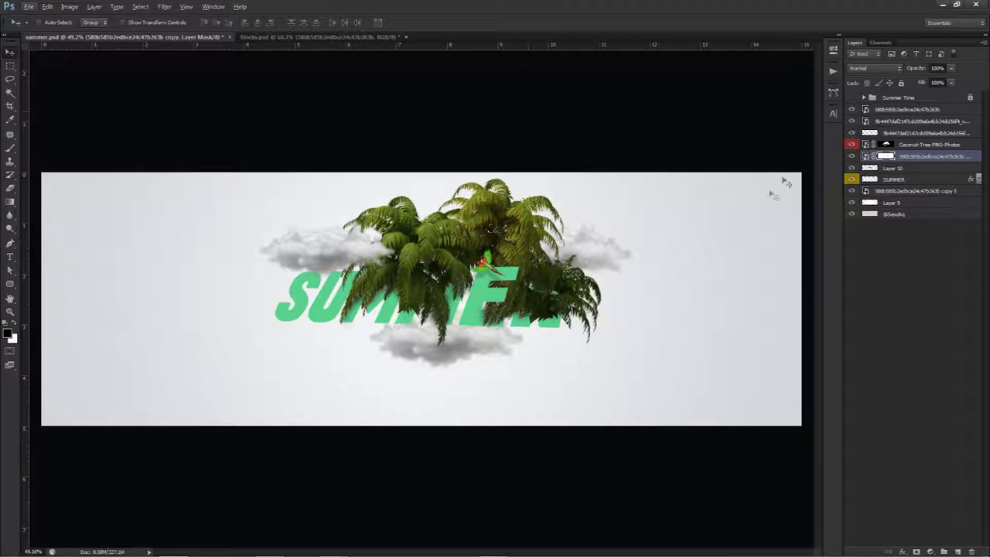
Select all the artwork layers from the top cloud to the lowest cloud, center them on the banner's guides, and hide the guides
click(915, 110)
shift+click(882, 191)
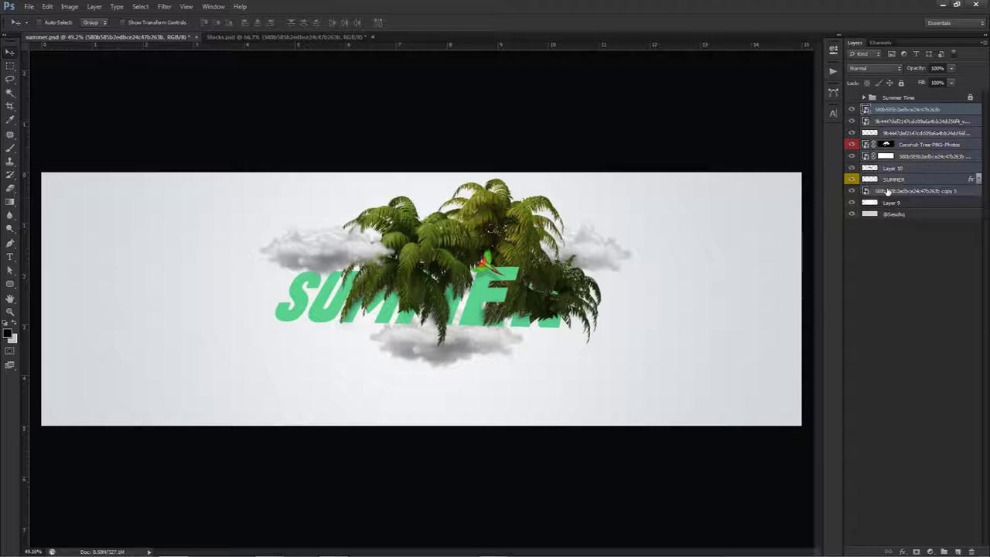
key(ctrl+t)
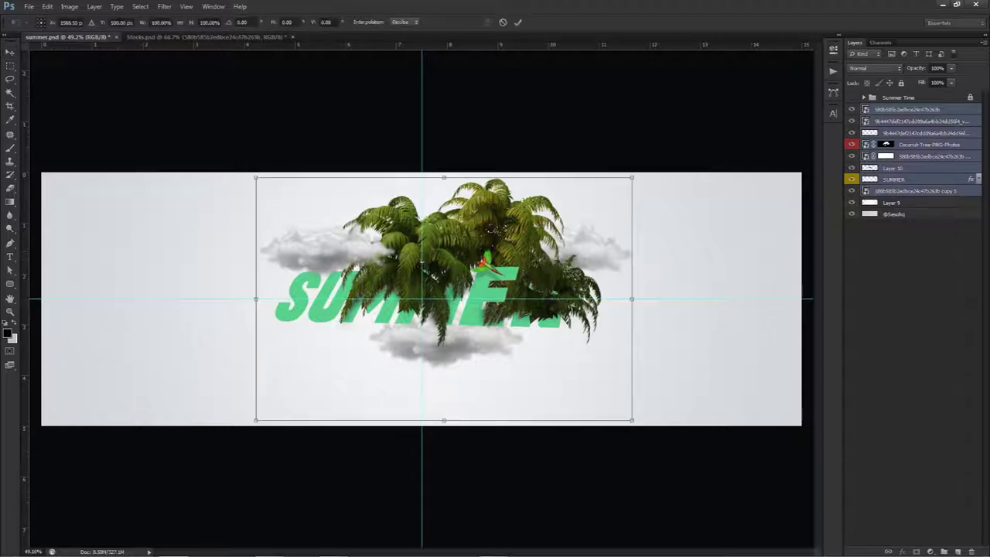
key(Return)
drag(529, 275, 509, 288)
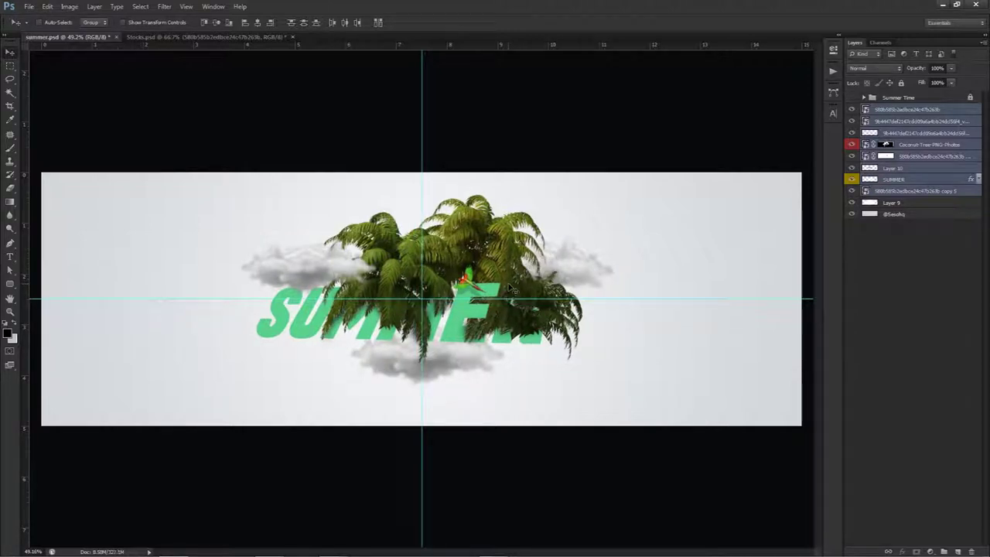
key(ctrl+semicolon)
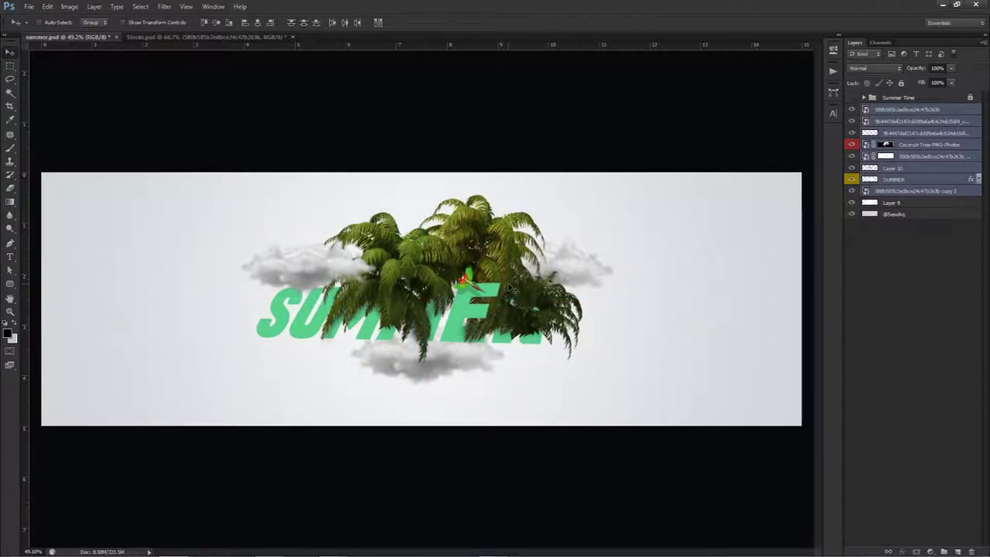
Lower the palm layer's opacity to 44%, trace the upper counter of the R with the Pen tool, and make it a selection
scroll(535, 297, up, 4)
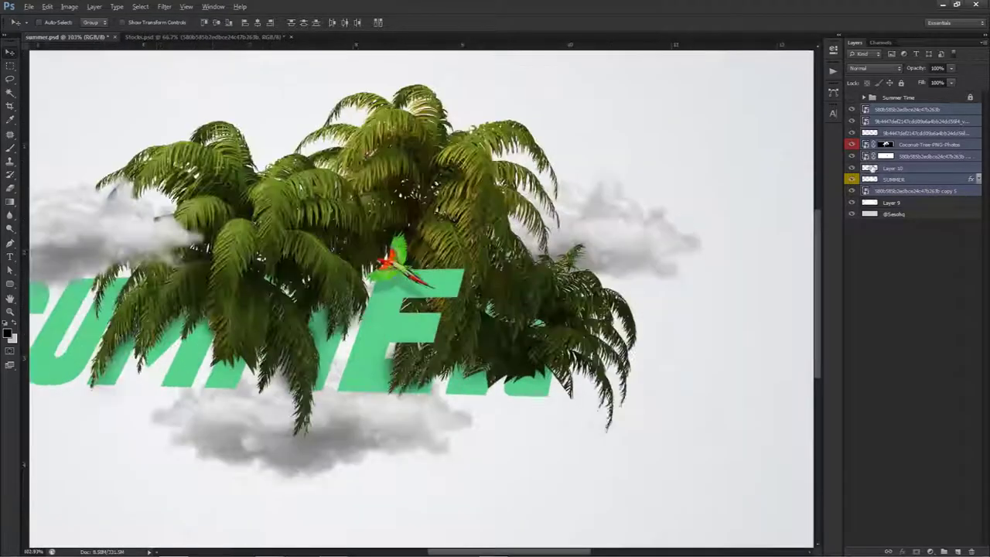
click(887, 145)
click(951, 68)
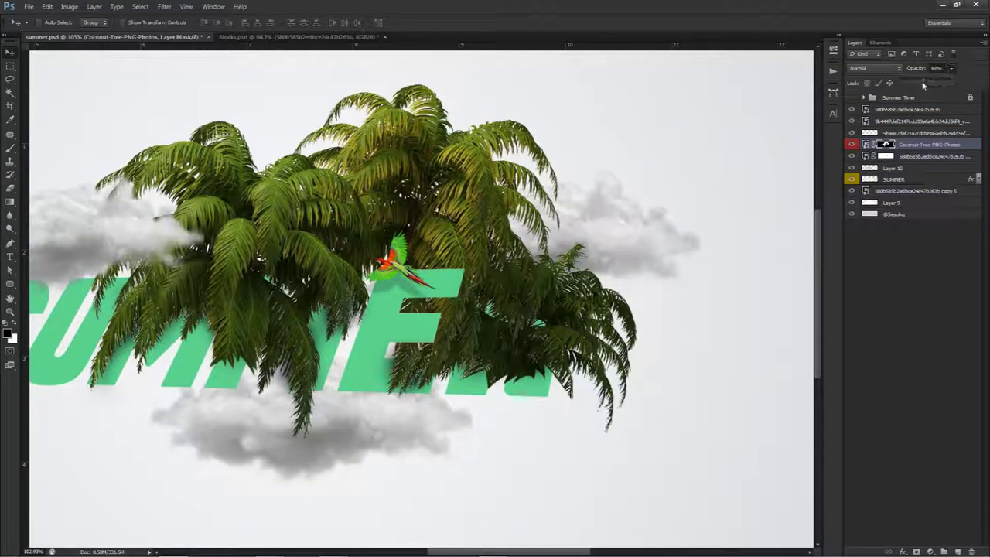
click(922, 81)
key(p)
scroll(520, 307, up, 5)
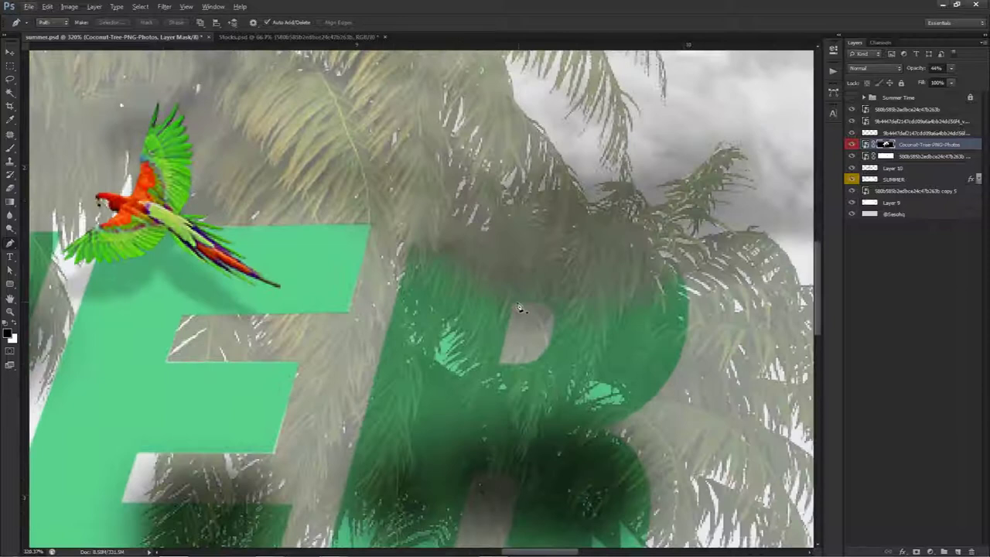
click(522, 306)
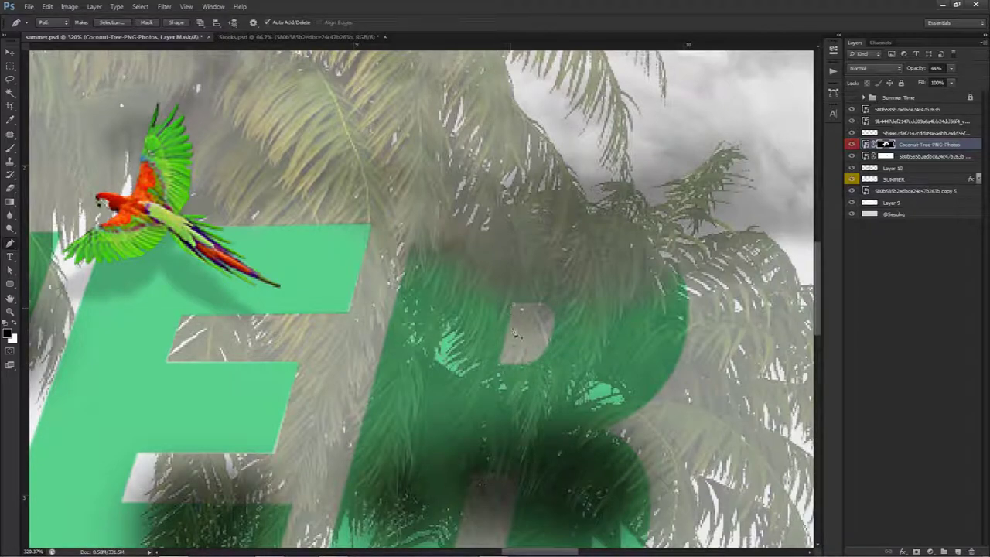
right_click(593, 328)
click(631, 377)
click(542, 166)
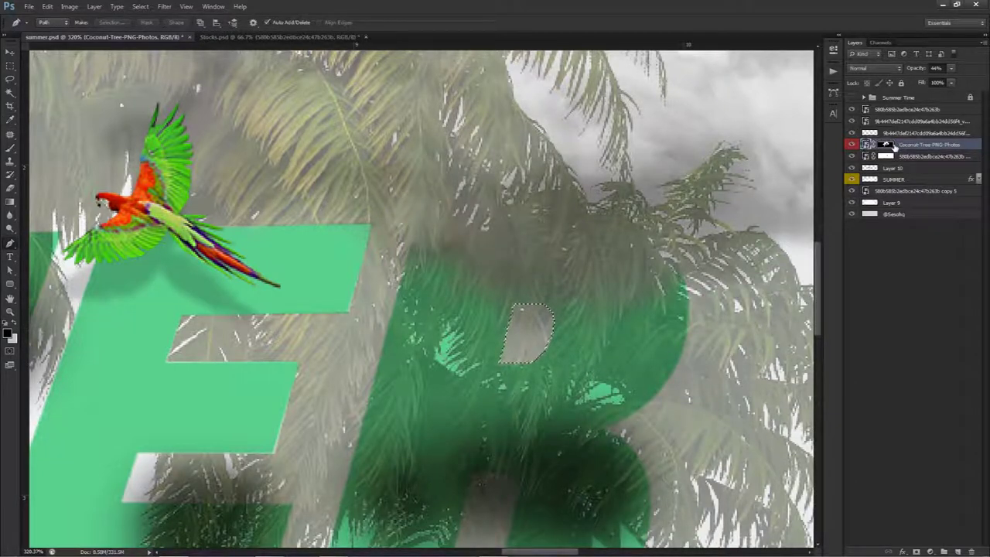
Clear the selected R counter from the palm layer's mask, deselect, and restore the palm layer's opacity to 100%
click(889, 146)
key(Delete)
key(ctrl+d)
key(v)
drag(951, 68, 986, 80)
key(ctrl+0)
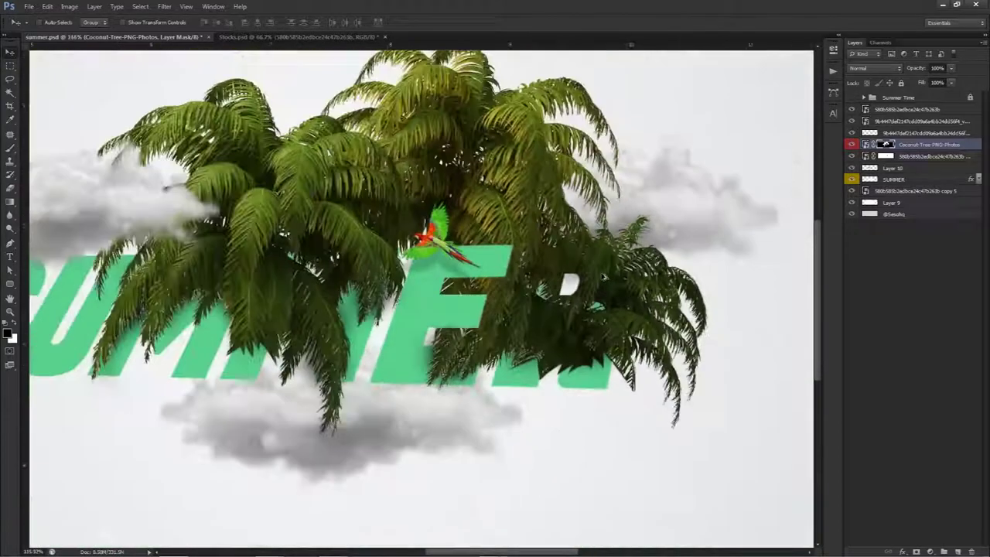
scroll(607, 283, down, 2)
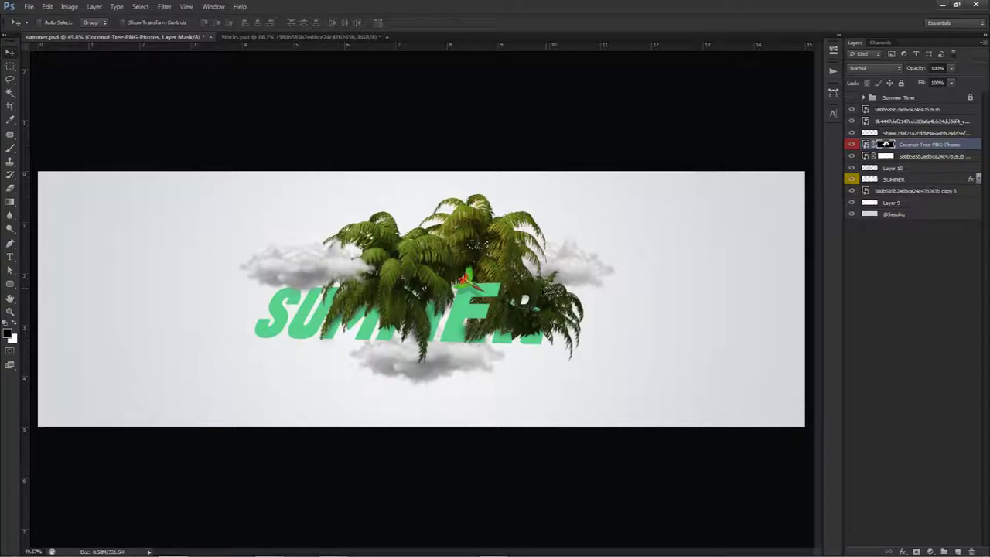
Add a new layer above the top cloud and dab two large soft spots of olive green sampled from the fronds over the palms
click(903, 110)
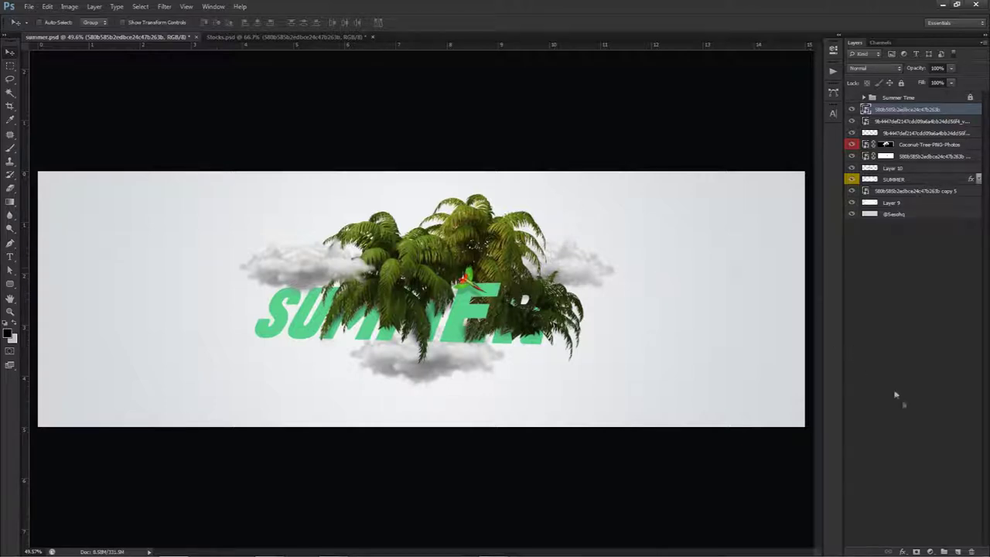
click(957, 552)
key(b)
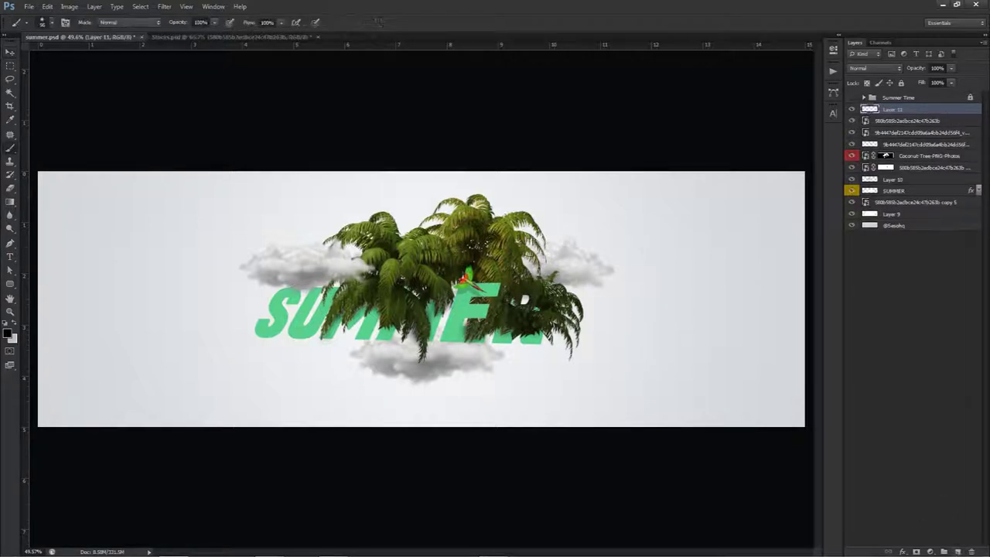
alt+click(421, 235)
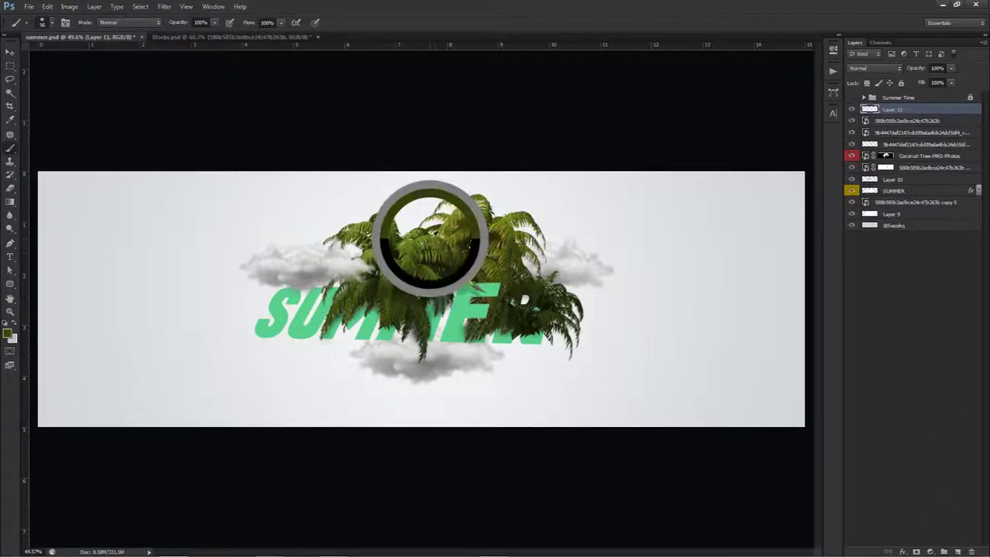
mouse_move(433, 240)
alt+mouse_down()
mouse_move(470, 247)
mouse_move(462, 243)
alt+mouse_up()
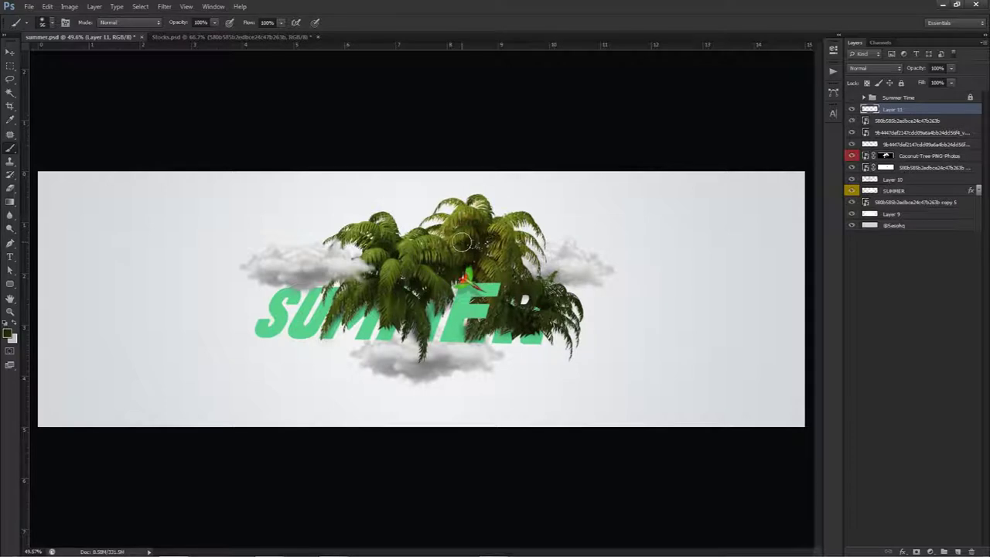
right_click(10, 149)
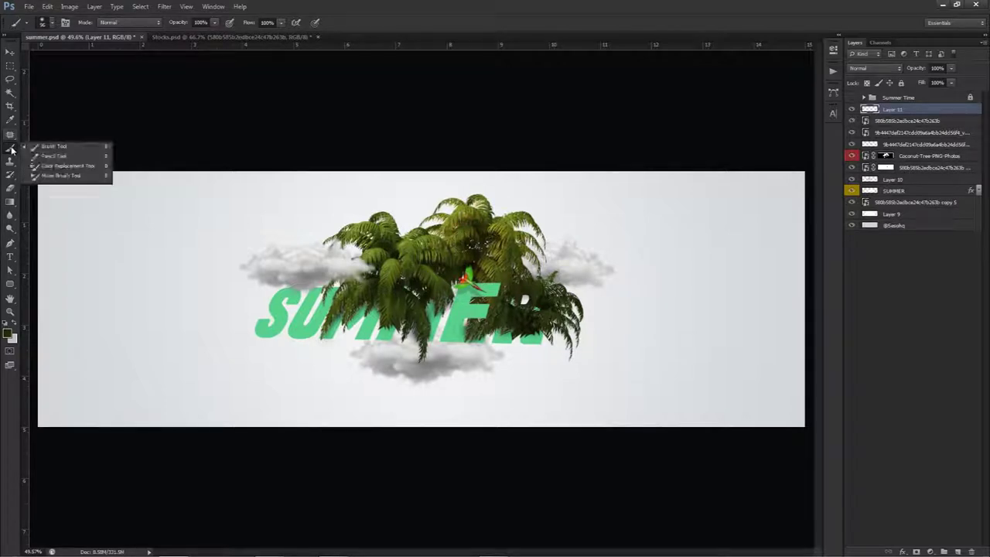
click(54, 146)
mouse_move(459, 240)
alt+mouse_down()
mouse_move(453, 259)
mouse_move(444, 237)
mouse_move(432, 245)
mouse_move(442, 243)
mouse_move(433, 224)
mouse_move(411, 243)
mouse_move(398, 232)
mouse_move(427, 241)
mouse_move(415, 226)
mouse_move(426, 242)
mouse_move(469, 229)
mouse_move(497, 258)
mouse_move(420, 237)
mouse_move(433, 243)
mouse_move(414, 269)
mouse_move(461, 270)
alt+mouse_up()
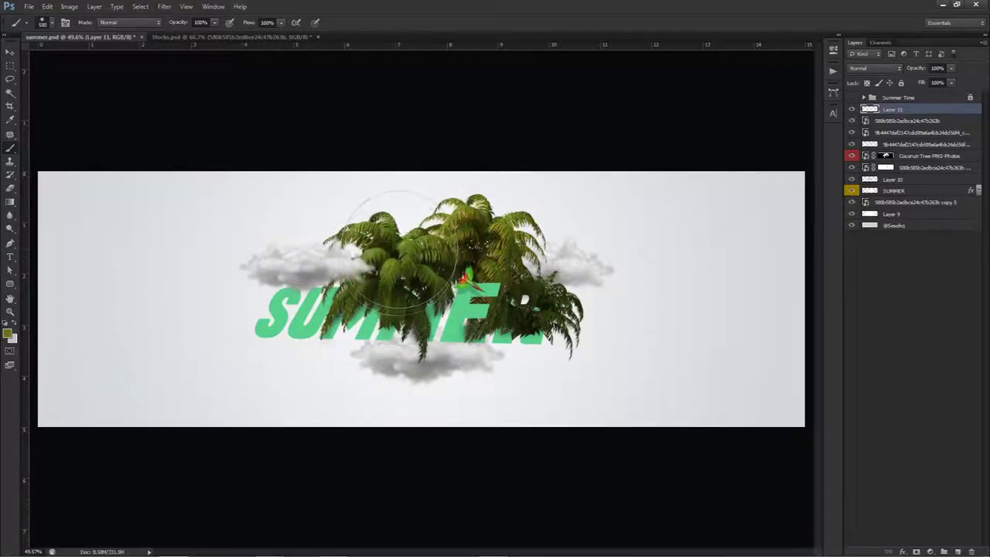
click(402, 244)
click(515, 297)
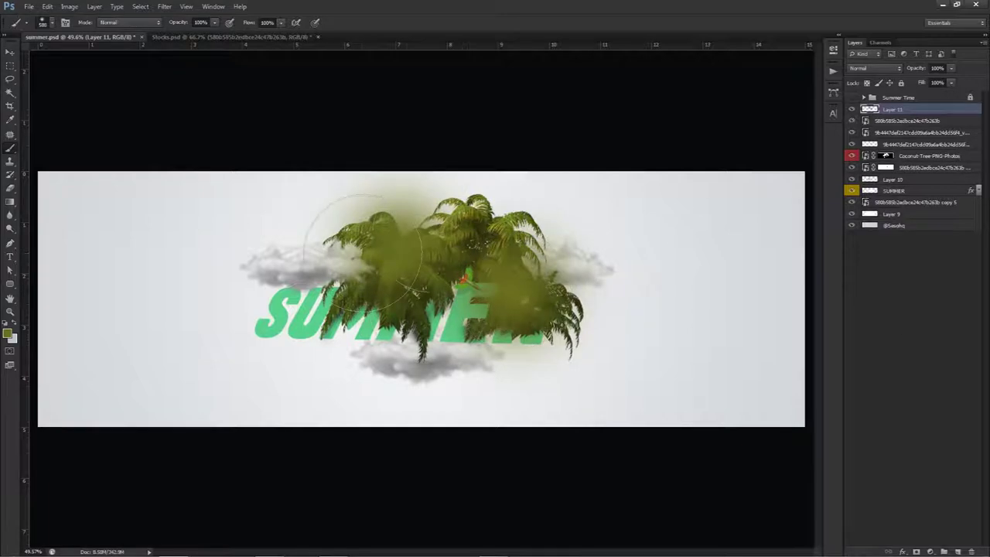
Set the olive glow layer's blend mode to Linear Dodge (Add) and its opacity to 55%
key(v)
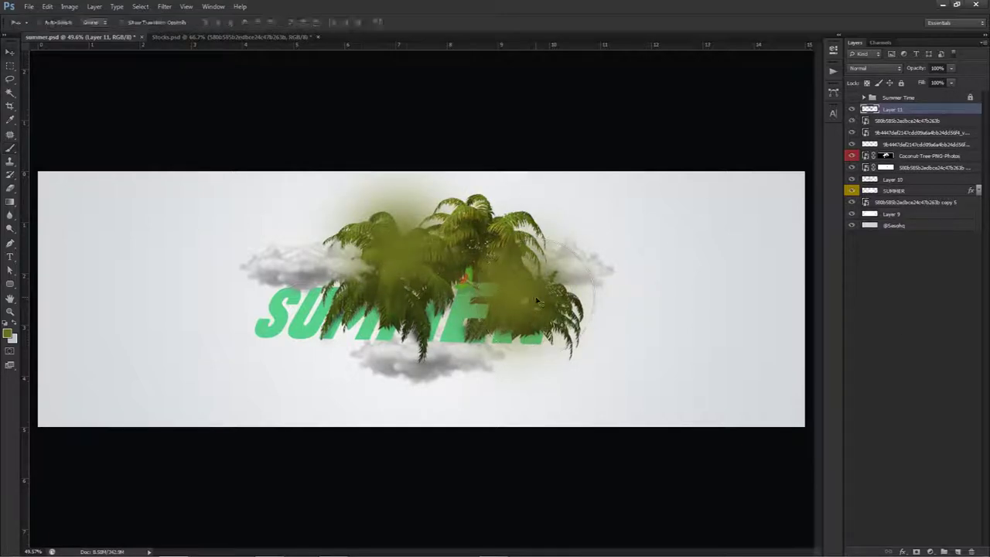
click(885, 69)
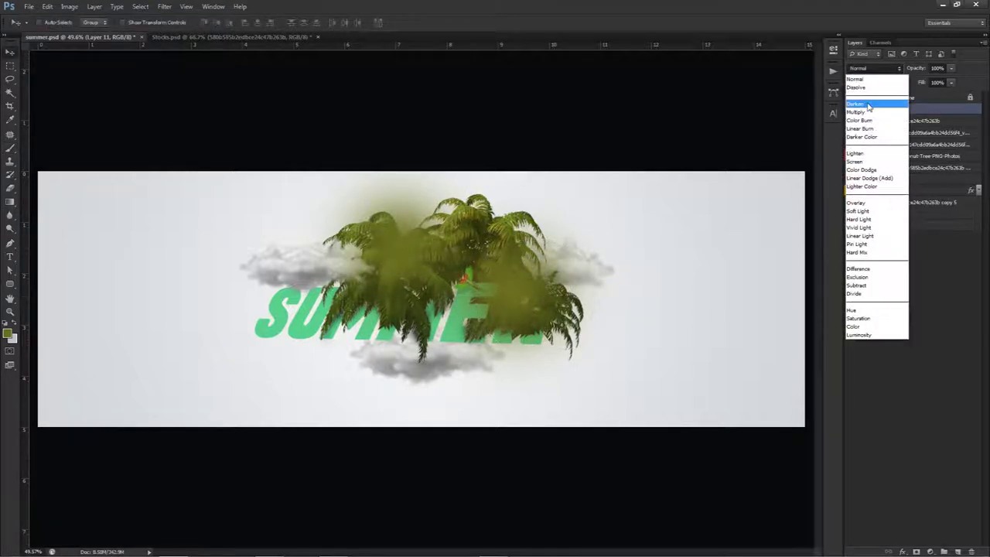
click(871, 179)
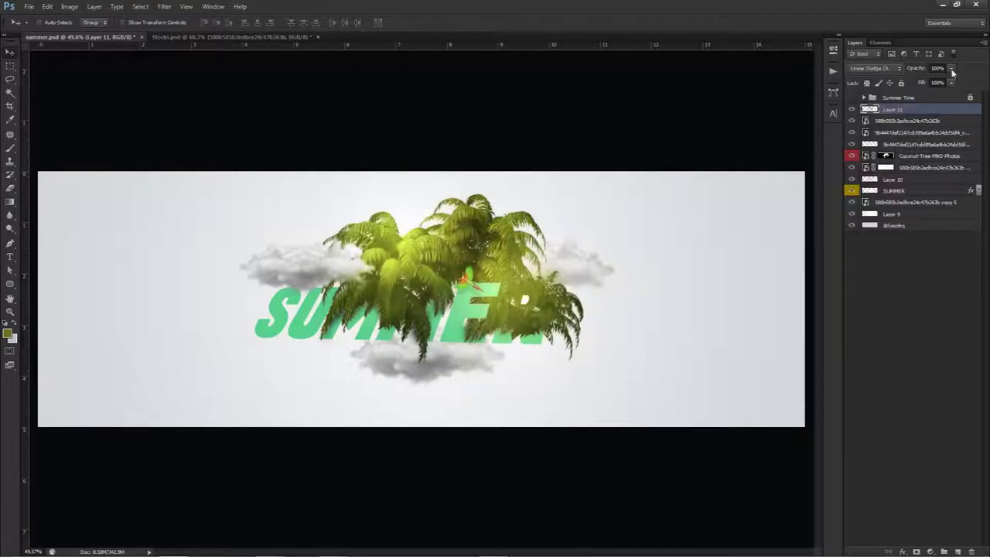
click(950, 68)
drag(951, 82, 931, 82)
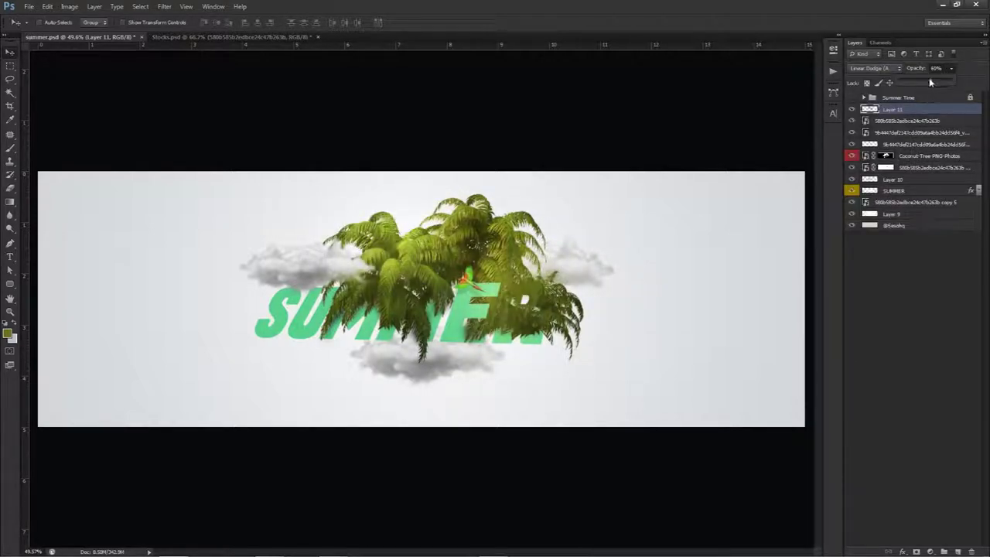
click(631, 279)
scroll(631, 279, down, 2)
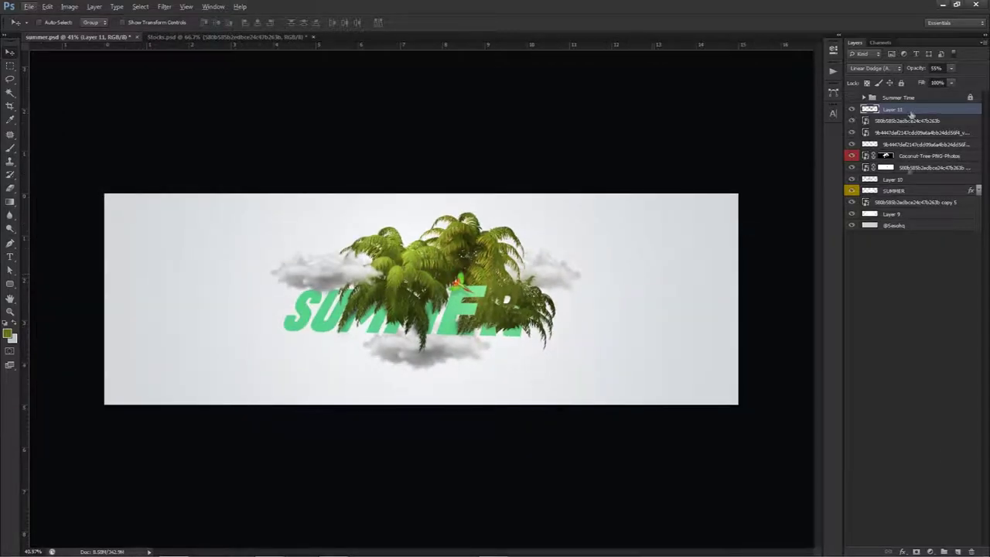
Add a new layer above the olive glow, dab a large soft white highlight over the palms, and compare the olive glow on and off
click(956, 551)
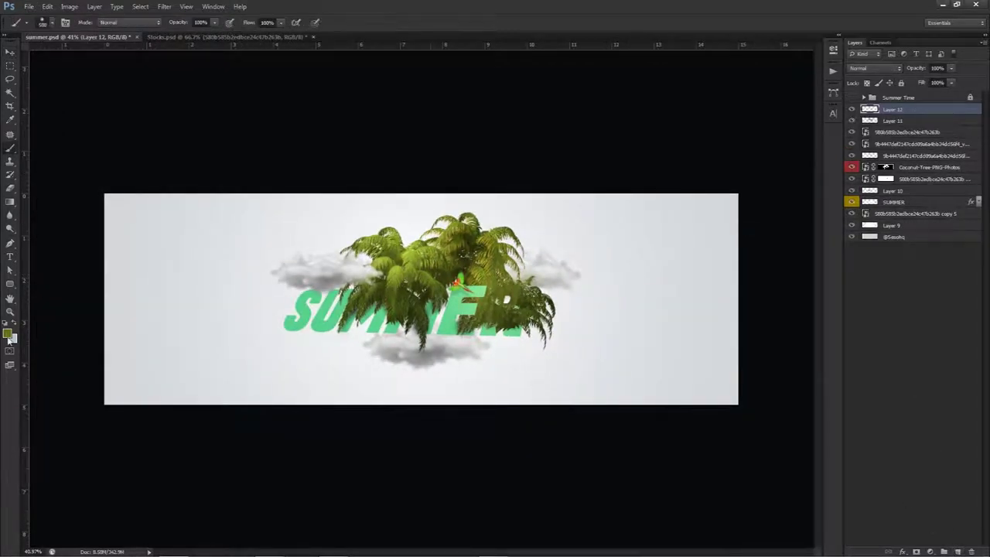
click(8, 333)
click(704, 343)
mouse_move(411, 279)
mouse_down()
mouse_move(562, 282)
mouse_move(618, 269)
mouse_move(557, 275)
mouse_up()
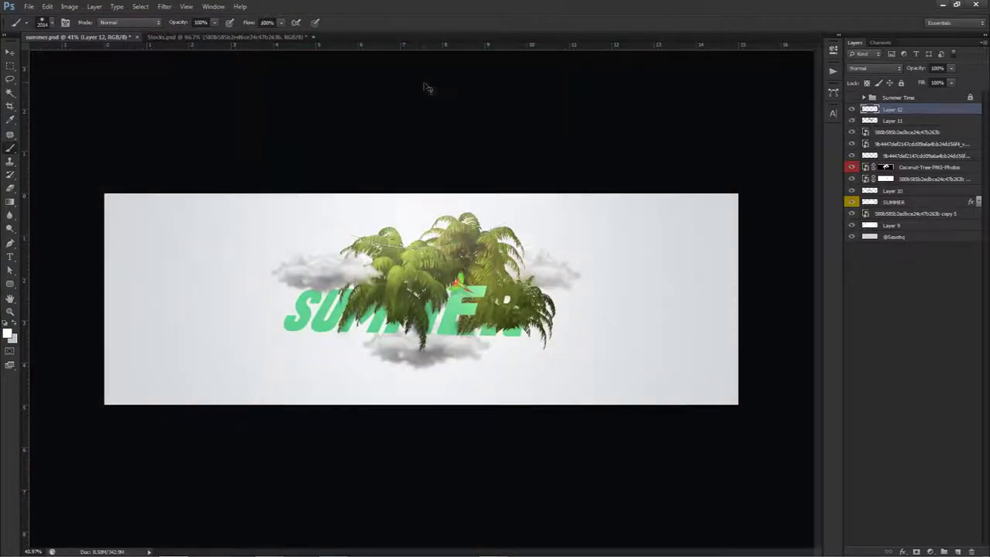
scroll(434, 247, up, 4)
scroll(435, 243, down, 3)
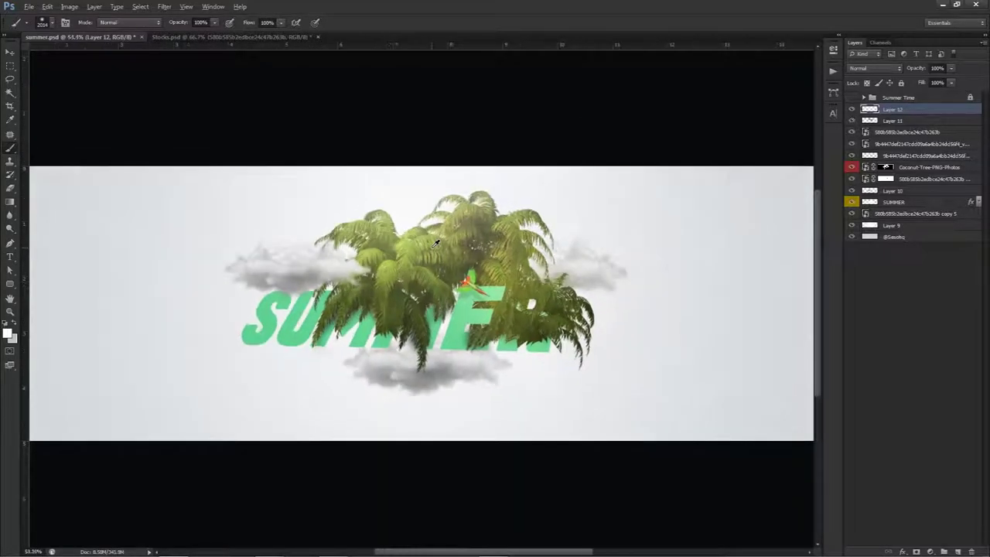
key(v)
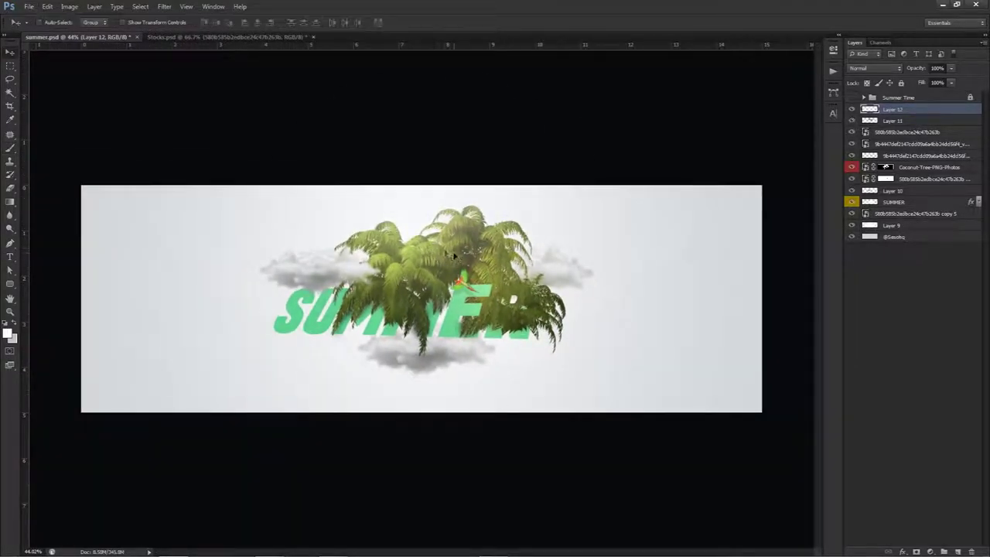
click(851, 120)
click(851, 120)
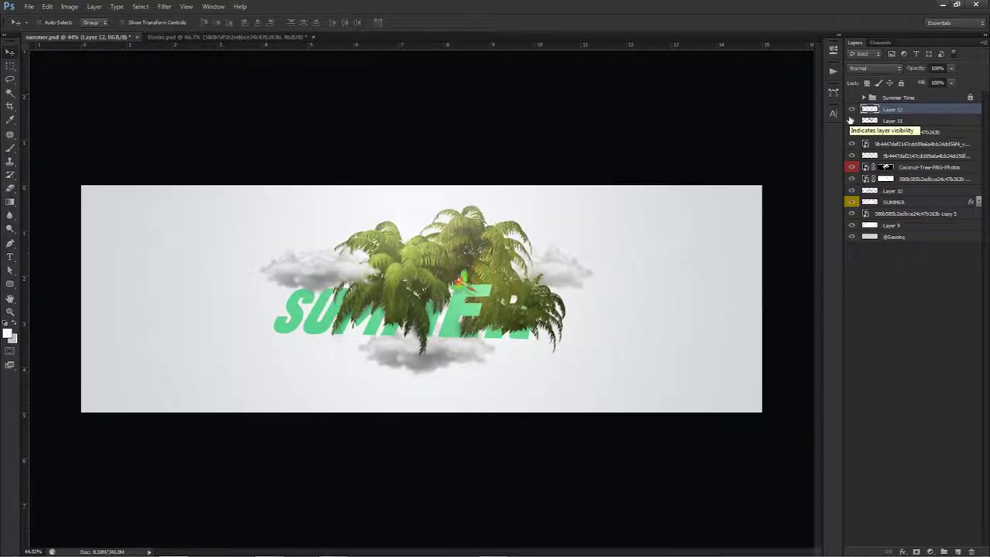
Add a Brightness/Contrast adjustment above the glow layers with brightness 4 and contrast 64
click(930, 551)
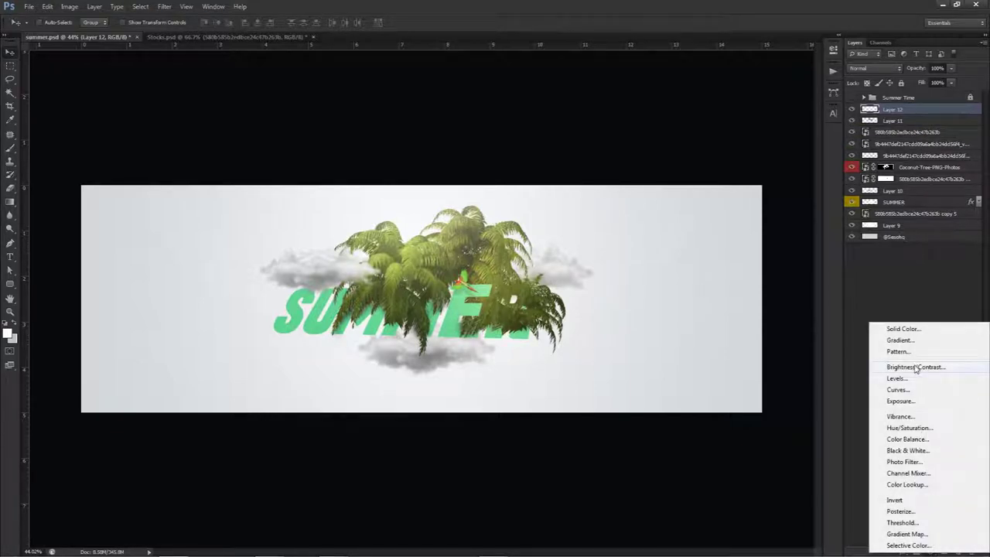
click(916, 368)
drag(775, 124, 788, 122)
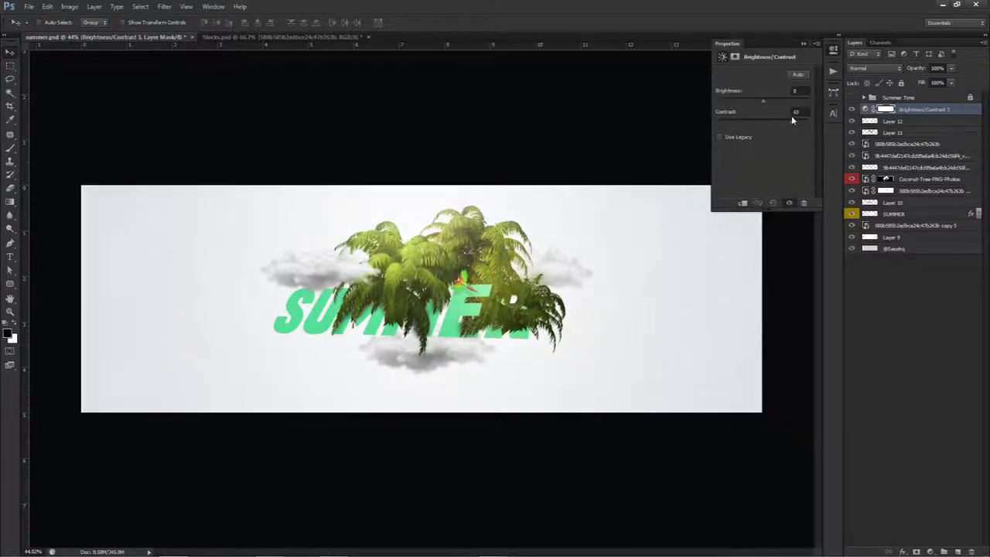
drag(764, 103, 764, 105)
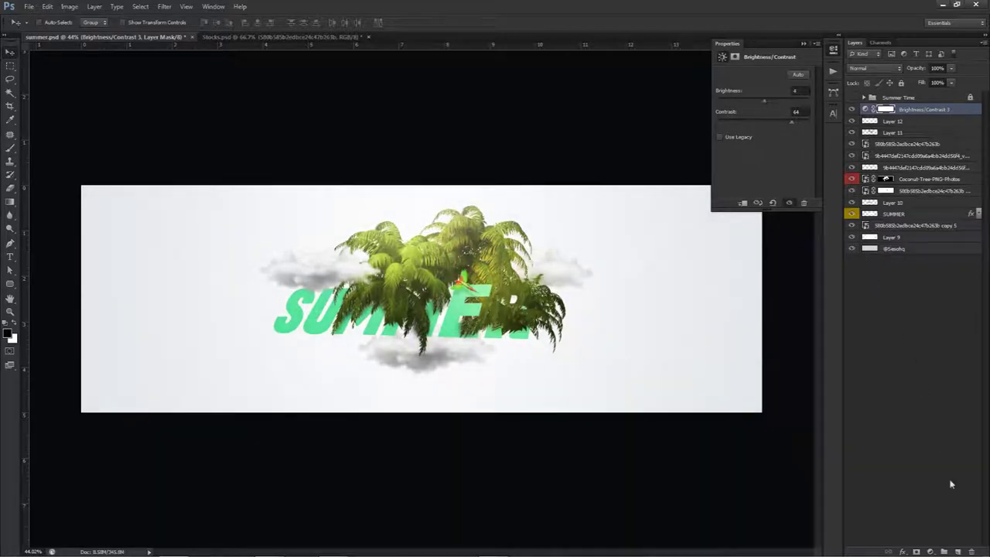
Add a Vibrance adjustment with vibrance +34 and saturation +3, then compare the result with the Summer Time reference group
click(930, 550)
click(899, 418)
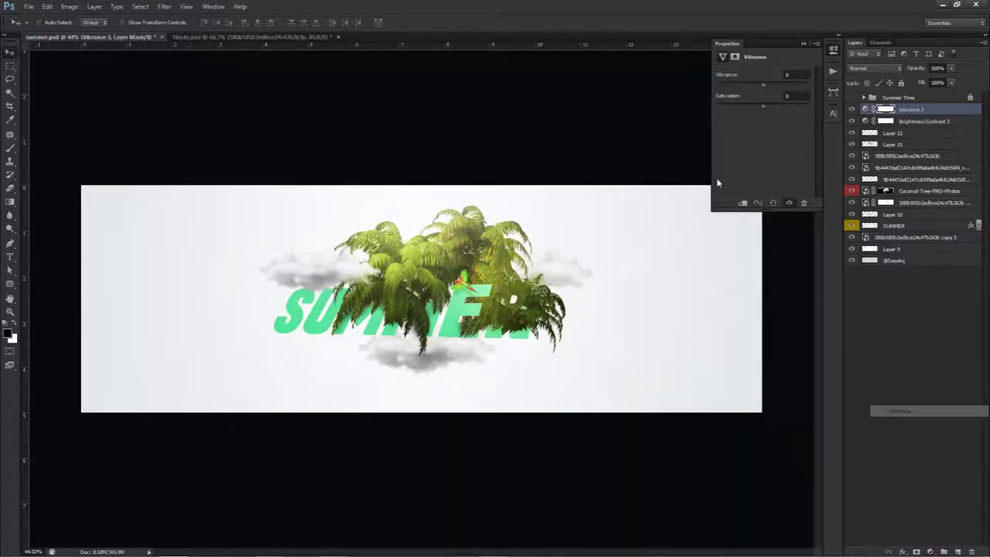
mouse_move(764, 105)
mouse_down()
mouse_move(782, 107)
mouse_move(771, 110)
mouse_up()
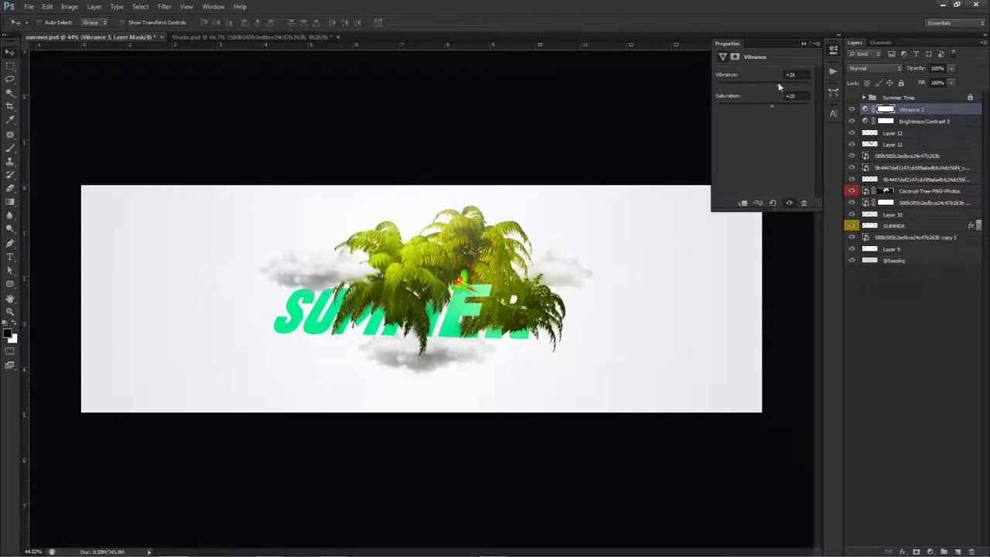
drag(768, 110, 764, 110)
click(852, 109)
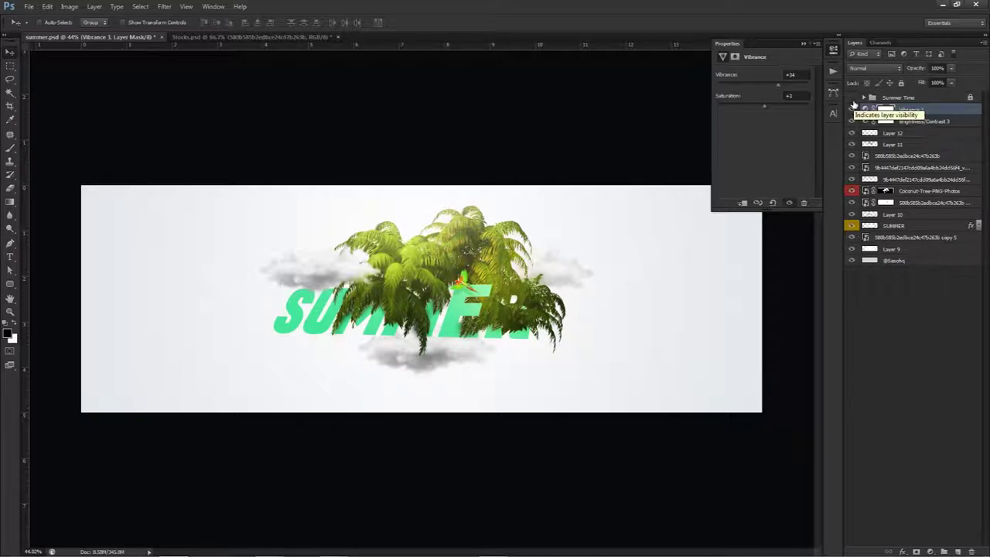
click(852, 109)
click(833, 51)
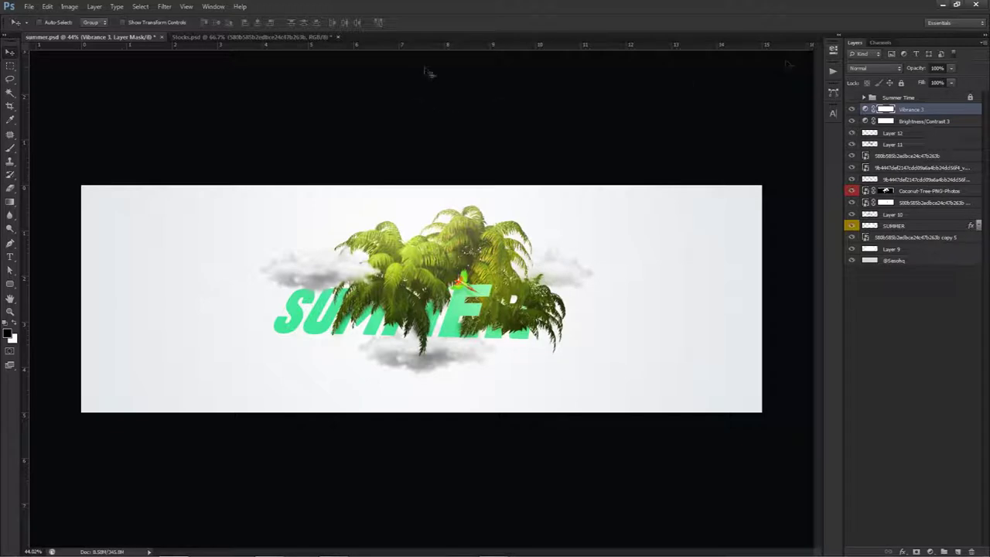
click(851, 98)
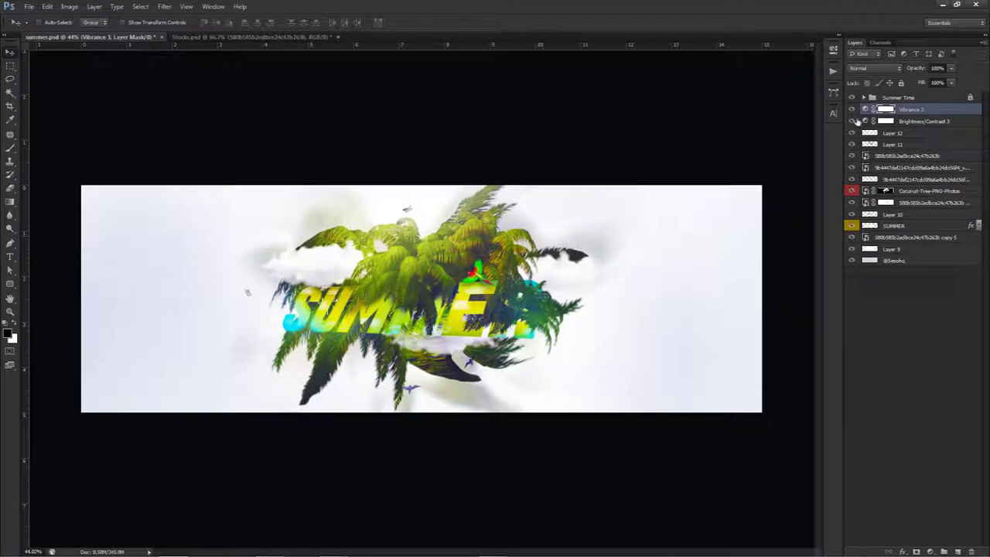
click(852, 98)
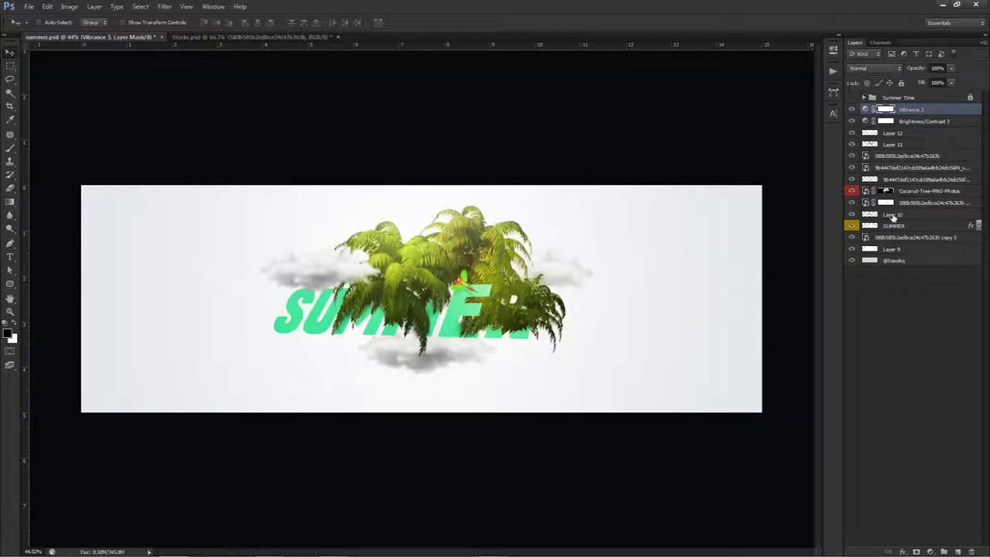
Clip a Brightness/Contrast adjustment to the cloud layer below SUMMER, with brightness 46 and contrast 63
click(889, 237)
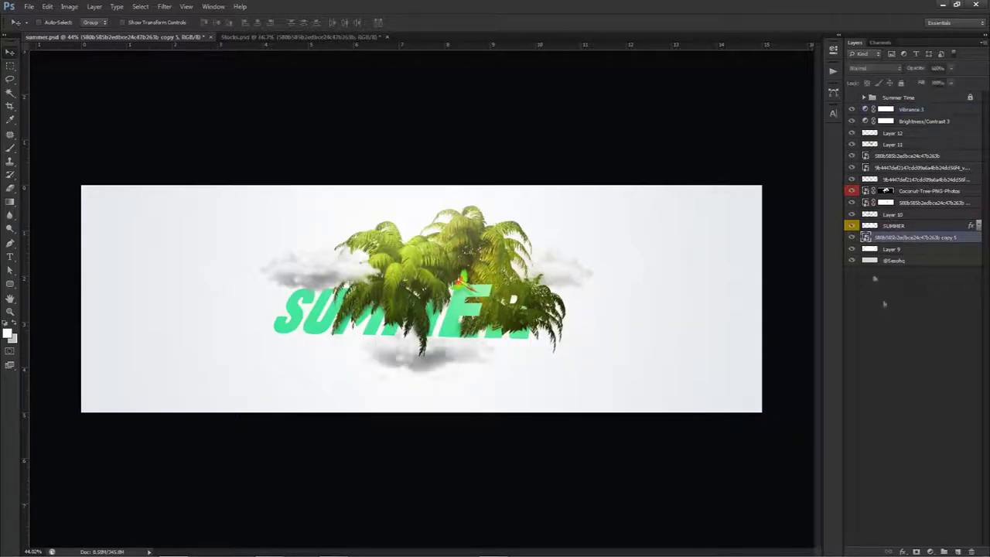
click(930, 551)
click(915, 368)
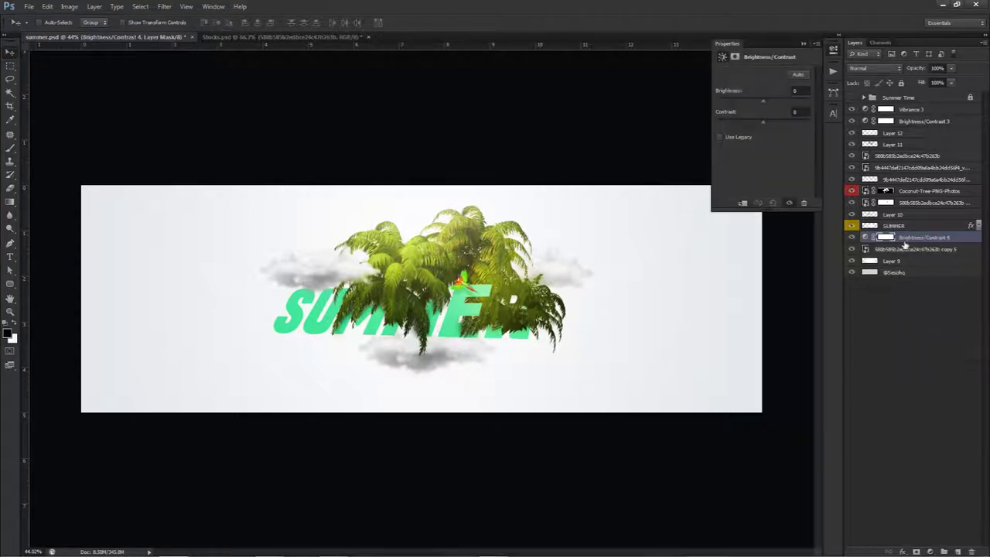
right_click(909, 240)
click(851, 324)
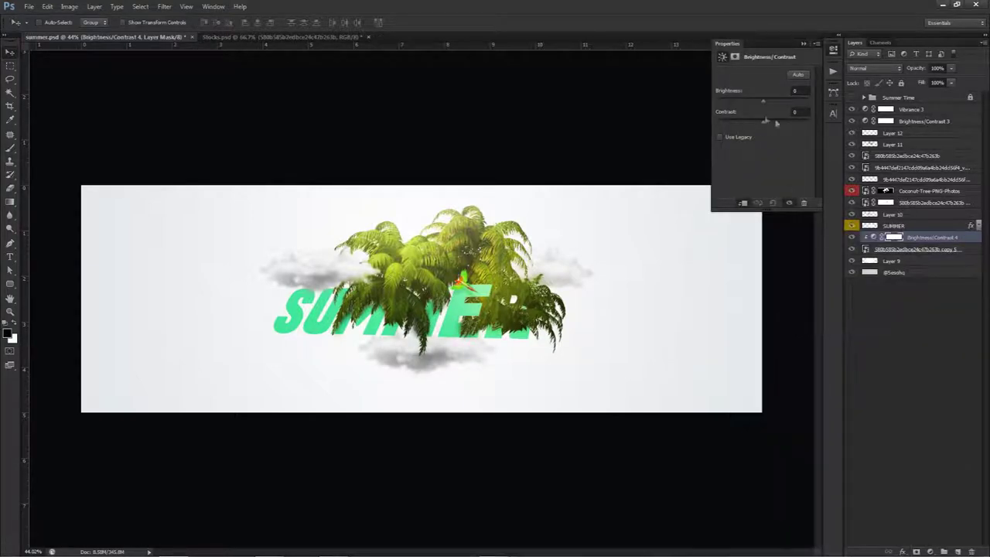
drag(780, 123, 771, 104)
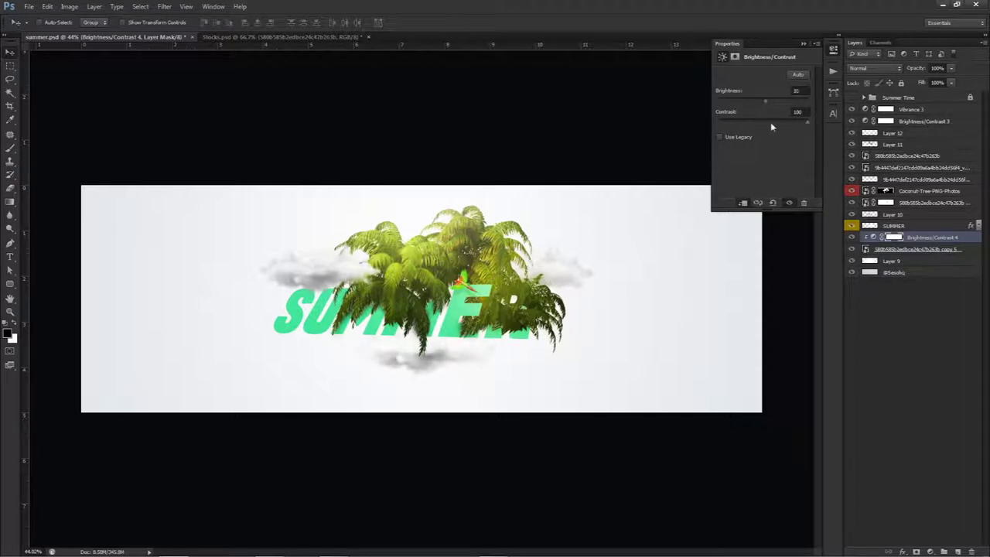
drag(777, 104, 783, 116)
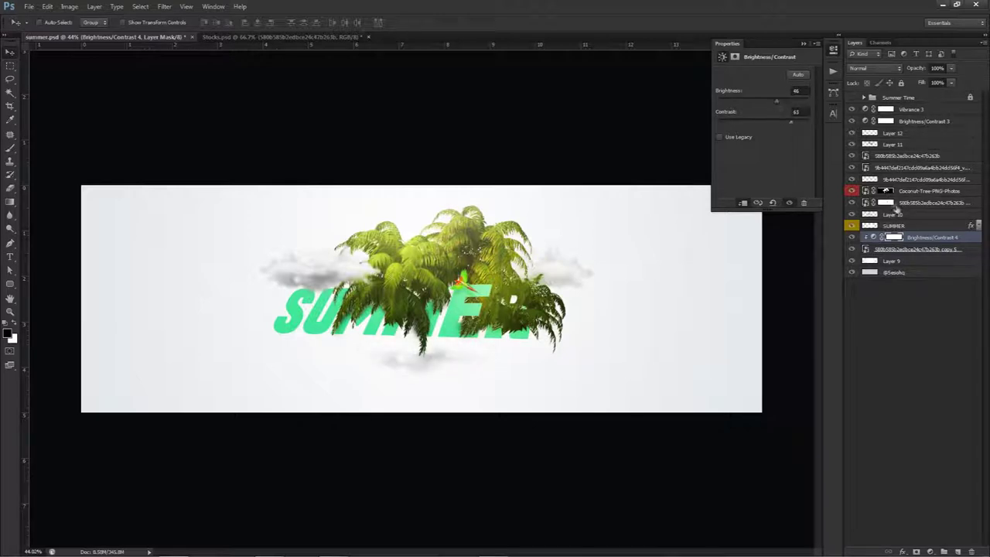
Duplicate the cloud's Brightness/Contrast adjustment above each of the other two cloud layers and clip each copy to its cloud
drag(913, 239, 903, 205)
right_click(903, 205)
click(834, 324)
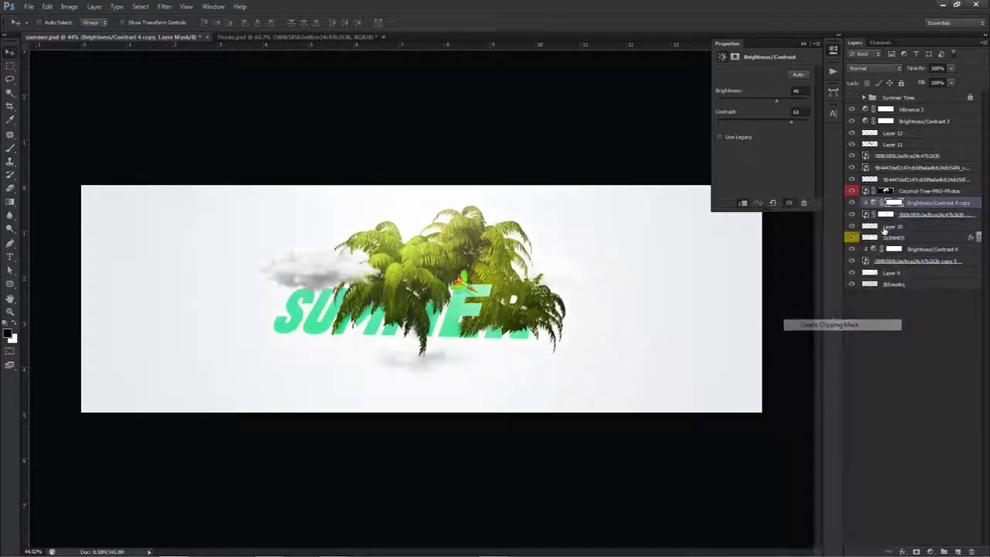
drag(920, 205, 895, 156)
right_click(895, 156)
click(897, 277)
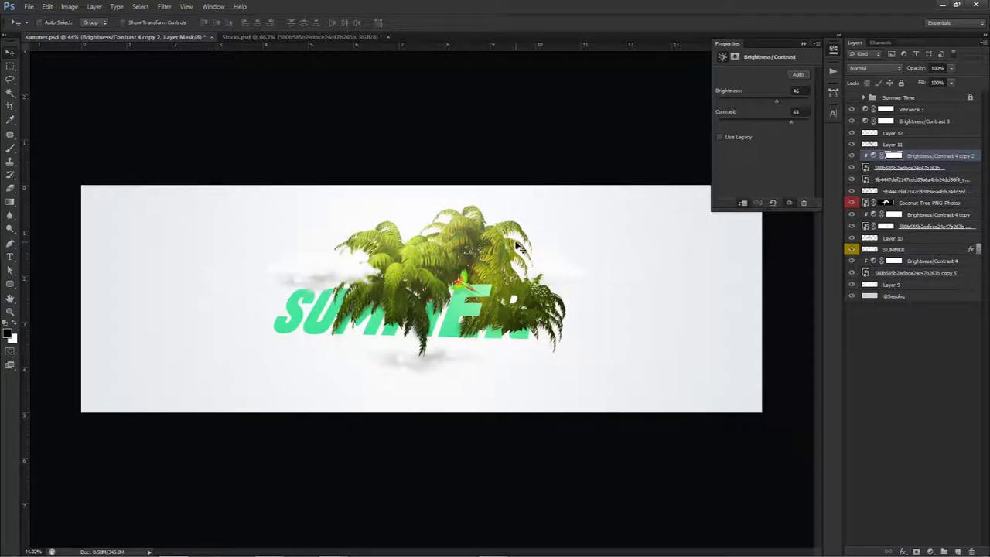
In Stocks.psd, hide the cloud, show the Coconut-Tree-PNG-Photos layer, and copy the palms into summer.psd
click(363, 37)
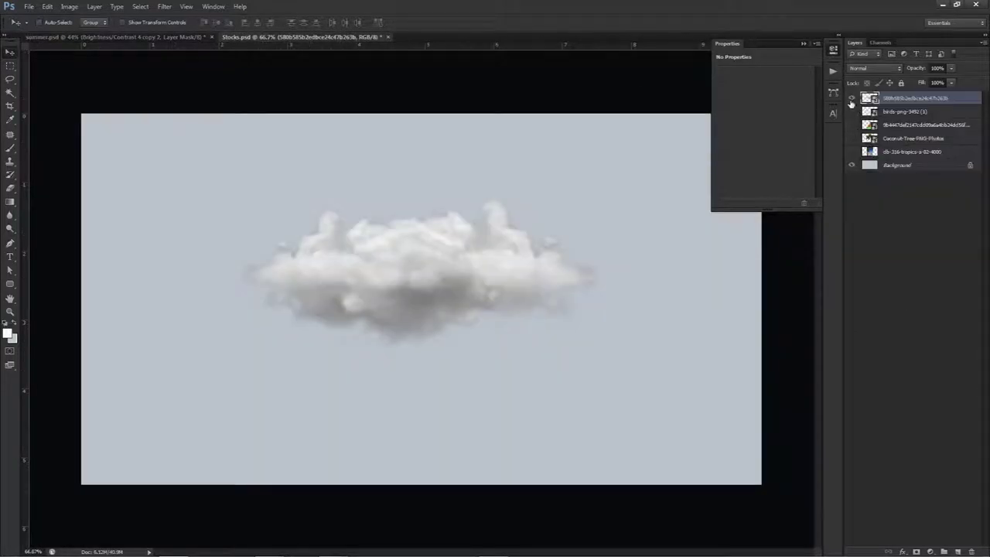
click(851, 98)
click(867, 138)
click(852, 138)
drag(538, 260, 576, 206)
Scale the new palms to 17.33%, rotate them about 38.64°, and position them over the SUMMER lettering and existing palms
key(ctrl+t)
drag(508, 239, 564, 192)
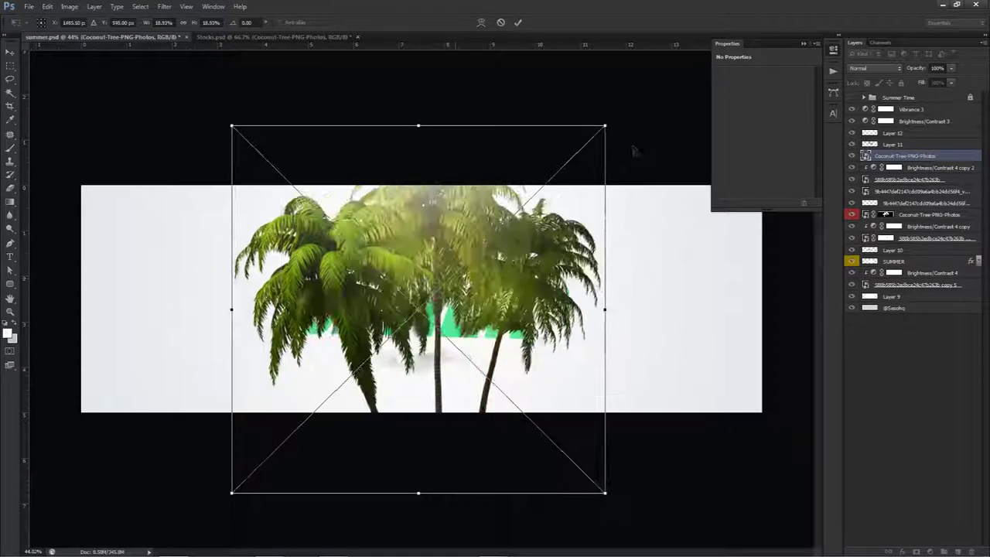
drag(614, 124, 679, 284)
drag(516, 301, 498, 358)
drag(663, 340, 642, 343)
drag(545, 349, 540, 340)
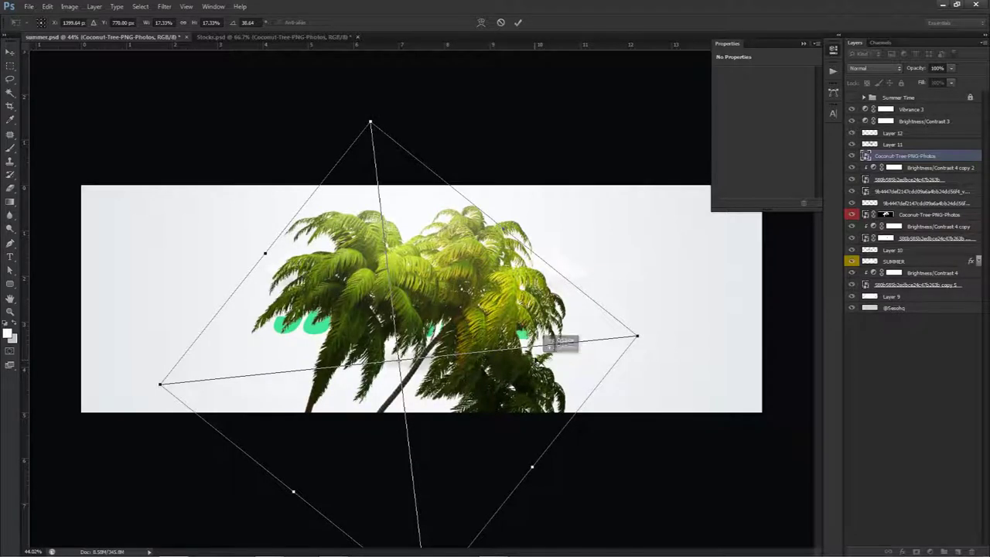
key(Return)
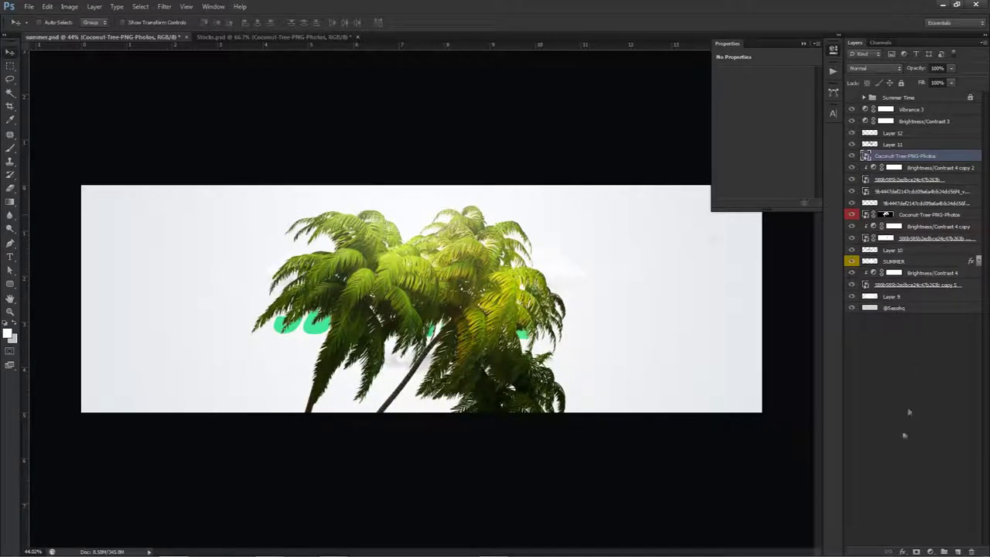
Add a layer mask to the new palm layer and set up a much smaller brush for masking
click(914, 551)
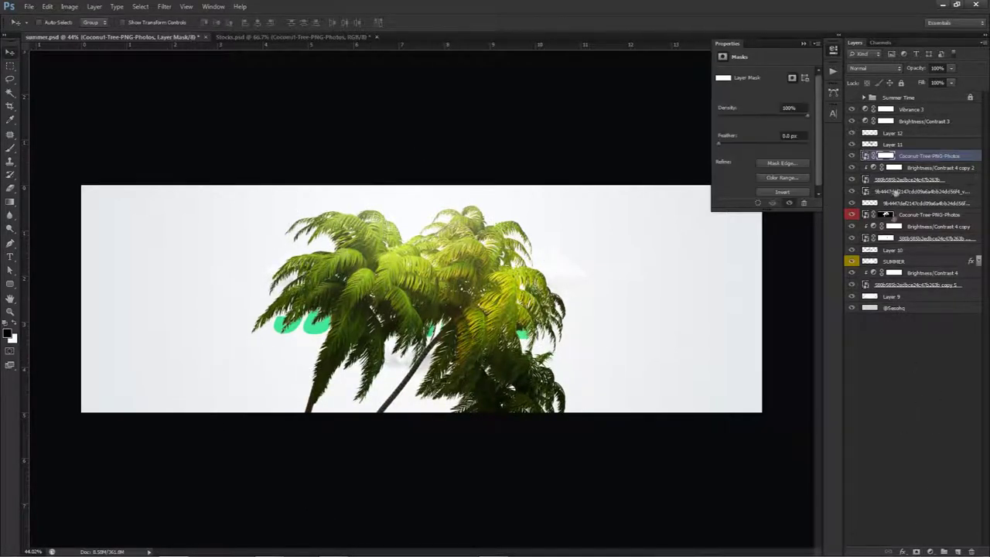
key(b)
scroll(379, 304, up, 5)
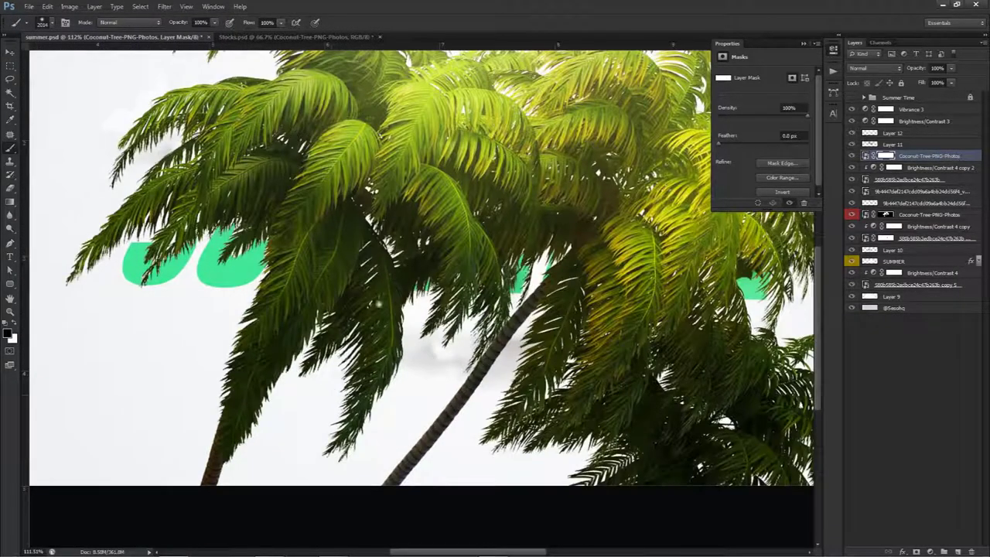
right_click(404, 275)
click(428, 248)
drag(407, 357, 188, 342)
drag(424, 337, 384, 340)
drag(435, 281, 431, 356)
drag(434, 219, 425, 376)
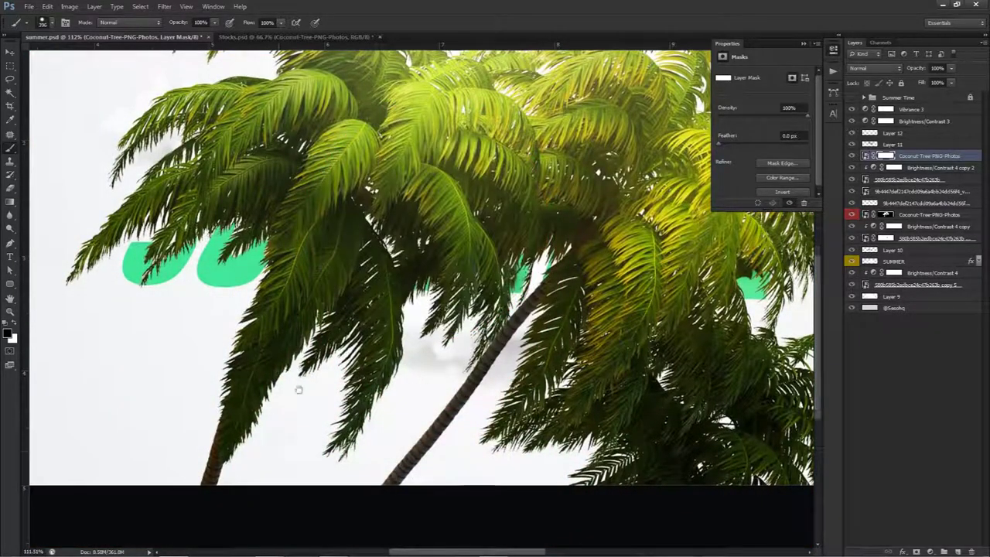
drag(278, 442, 363, 307)
Draw a closed Pen path around the leftmost palm's trunk and the frond tips beside it
key(p)
scroll(292, 289, up, 5)
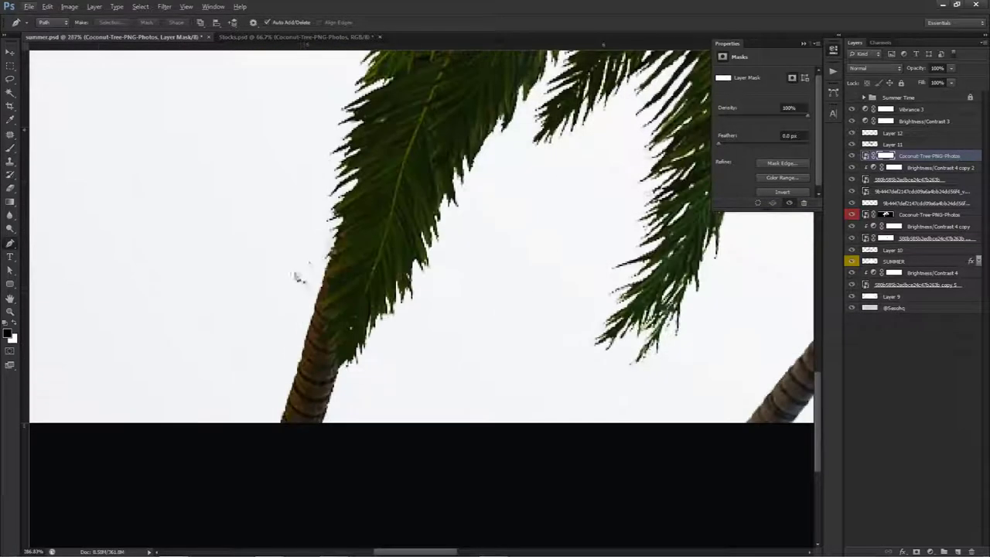
click(326, 258)
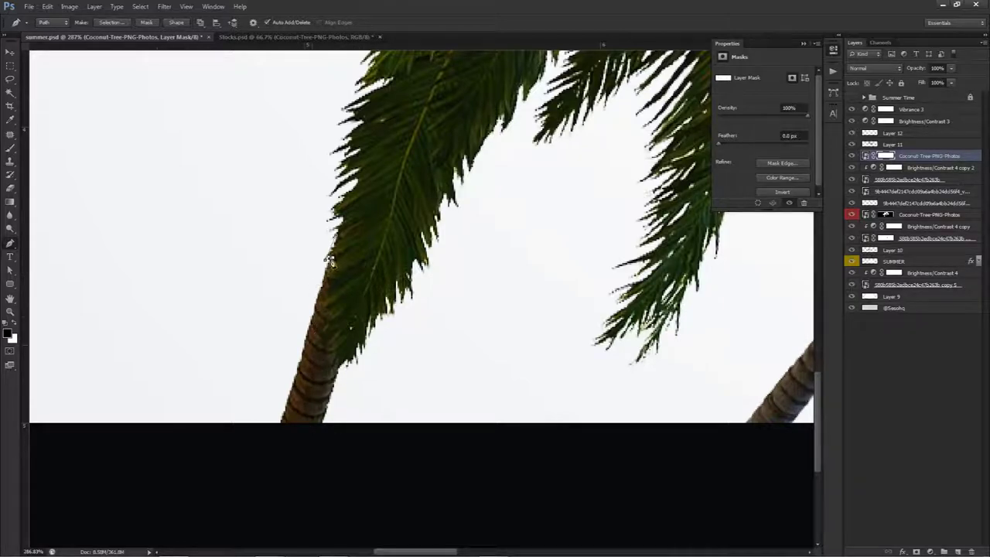
scroll(508, 298, down, 5)
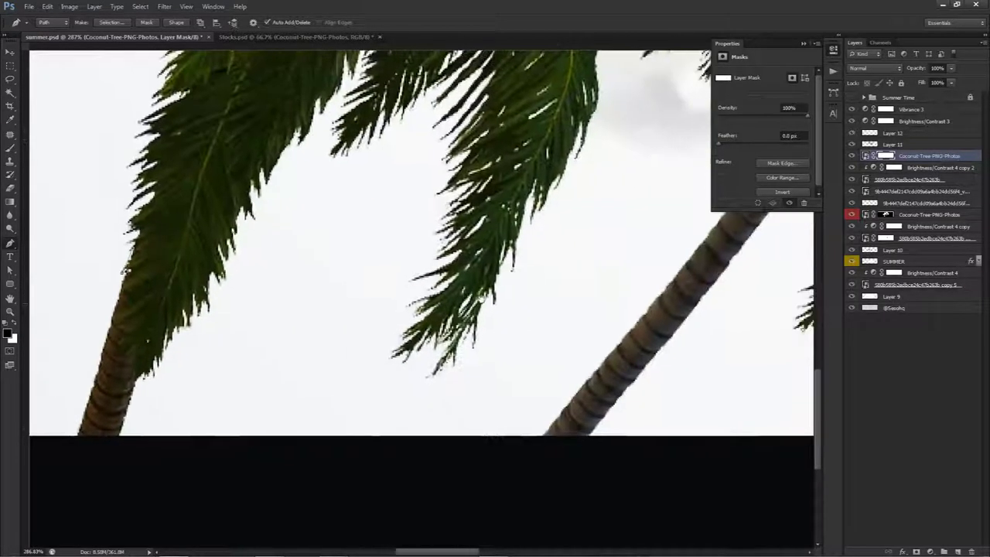
scroll(480, 306, up, 3)
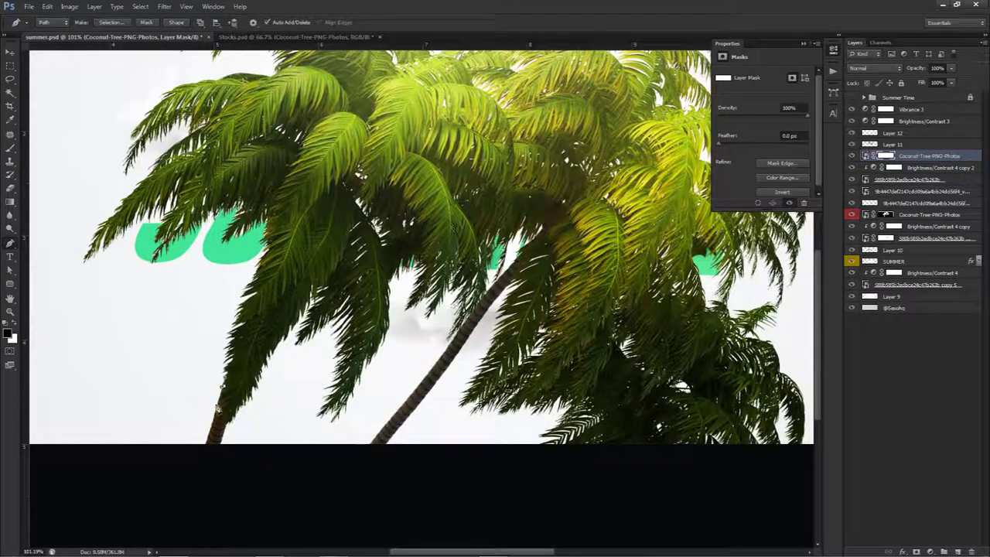
scroll(223, 387, up, 4)
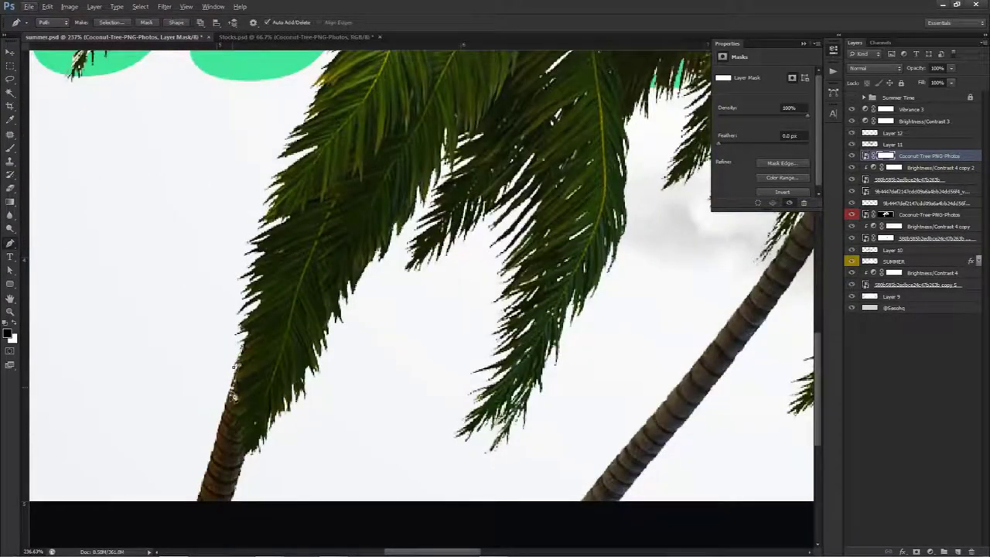
click(274, 368)
drag(289, 363, 335, 369)
click(331, 453)
drag(241, 455, 227, 451)
drag(195, 416, 187, 358)
drag(182, 323, 198, 302)
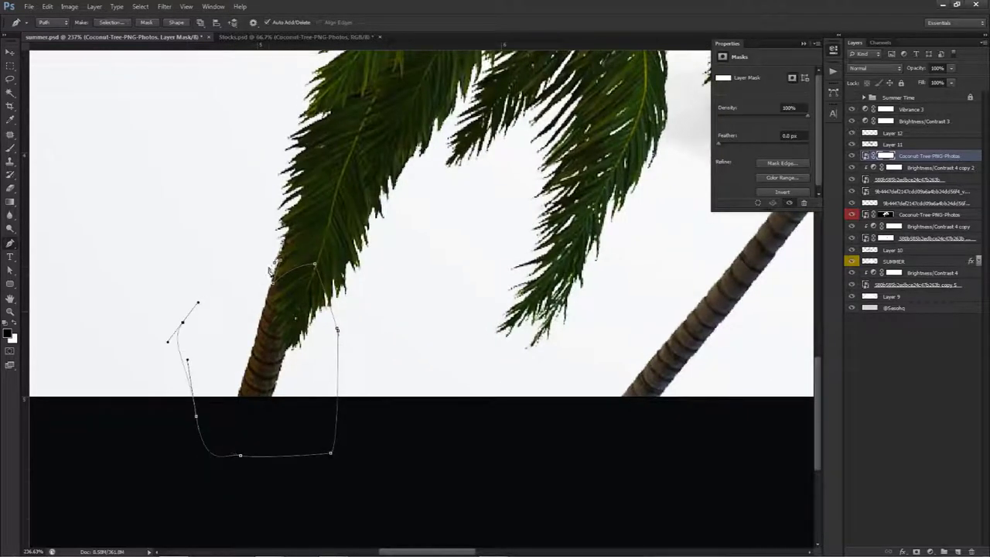
click(283, 246)
Convert the trunk path to a selection, fill it with black on the palm layer's mask, and deselect
right_click(392, 240)
click(429, 289)
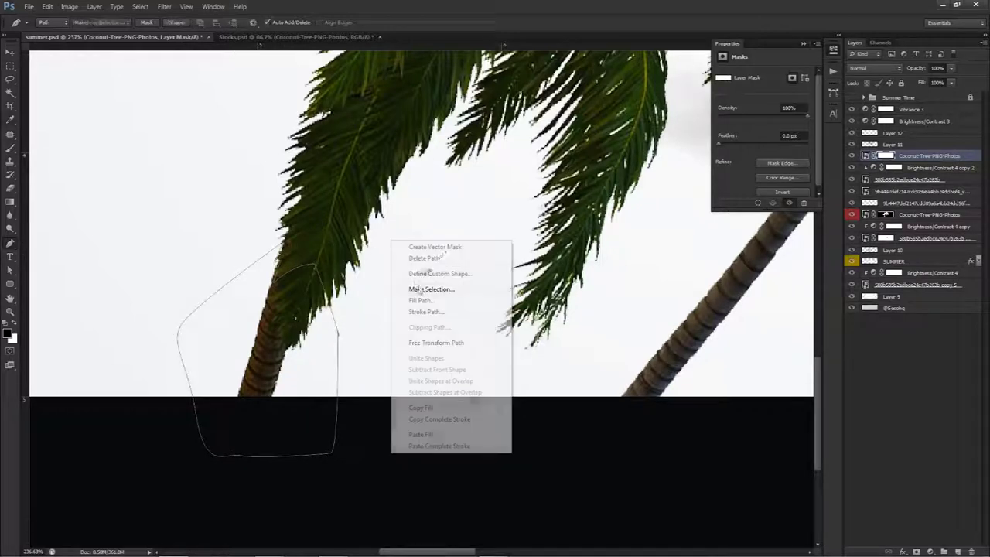
click(544, 166)
key(Return)
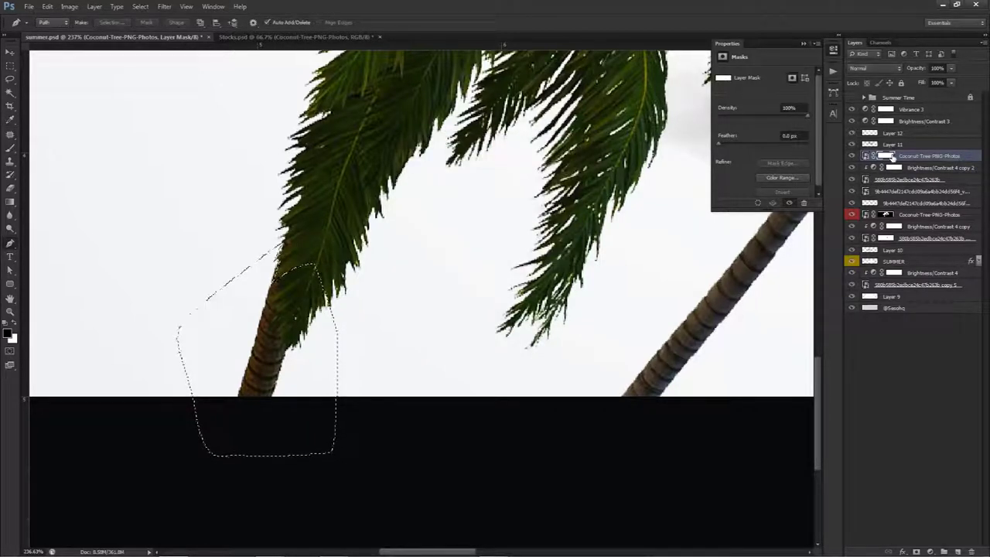
key(alt+BackSpace)
key(ctrl+d)
key(v)
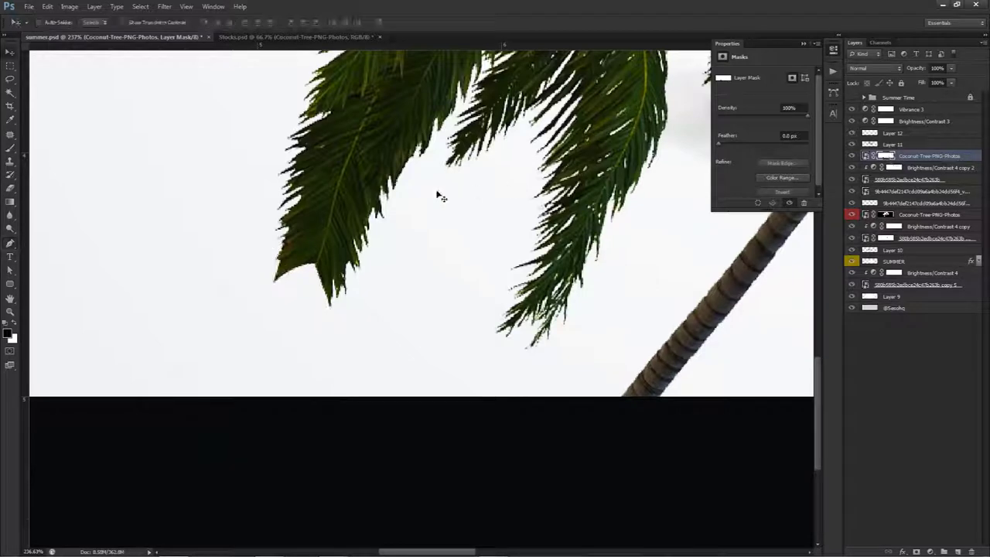
scroll(444, 250, down, 6)
scroll(449, 259, down, 2)
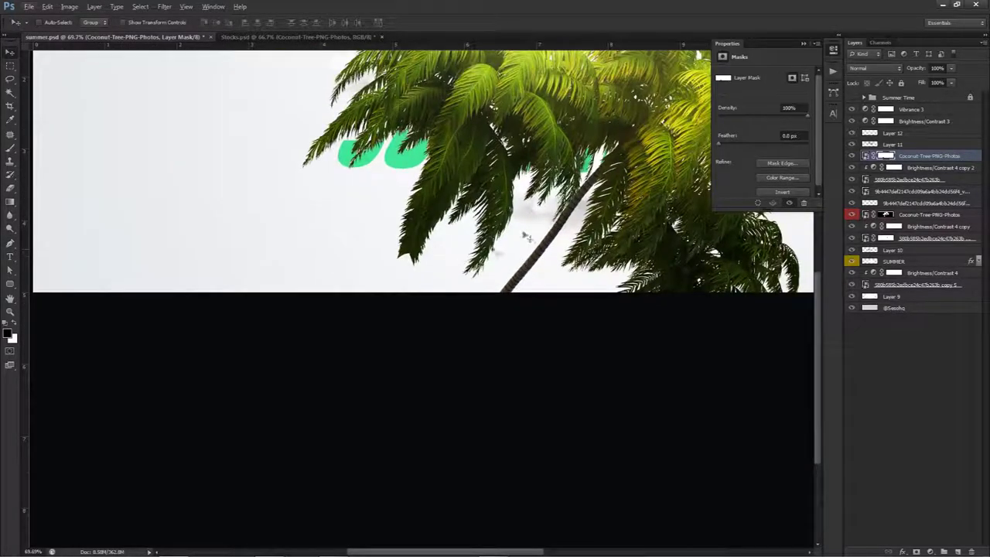
Brush black on the palm mask over the middle trunk and the lower part of the right-hand palms
scroll(525, 235, up, 2)
scroll(436, 331, up, 2)
drag(567, 324, 437, 313)
key(b)
drag(481, 340, 377, 322)
mouse_move(340, 415)
mouse_down()
mouse_move(379, 402)
mouse_move(400, 354)
mouse_up()
mouse_move(417, 351)
mouse_down()
mouse_move(409, 351)
mouse_move(415, 292)
mouse_move(451, 262)
mouse_move(456, 236)
mouse_move(521, 261)
mouse_up()
scroll(534, 278, down, 2)
mouse_move(670, 336)
mouse_down()
mouse_move(568, 380)
mouse_move(662, 365)
mouse_up()
Move the new palm layer directly above Layer 9 and mask out its remaining dark fronds below the letters ER
drag(889, 154, 908, 290)
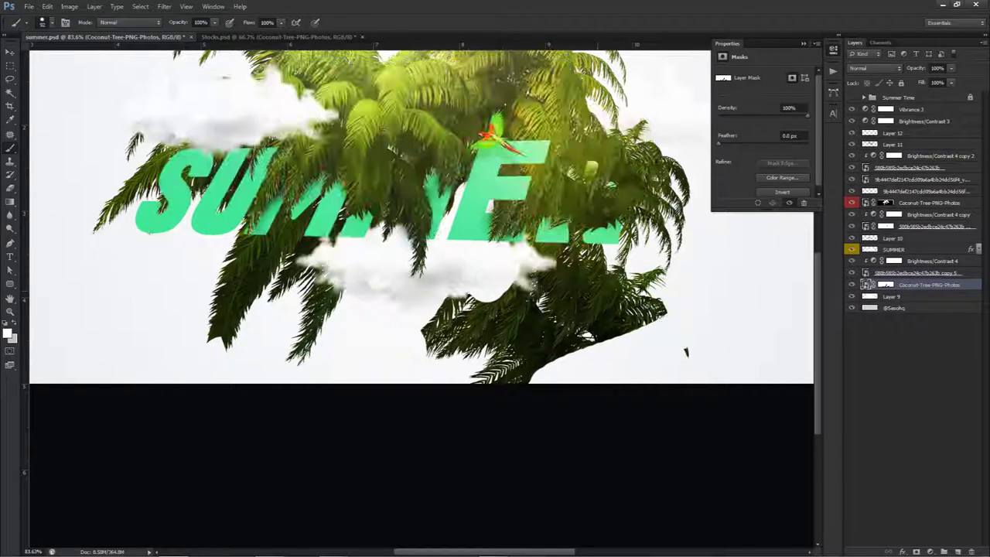
scroll(685, 353, down, 2)
click(885, 284)
mouse_move(621, 333)
mouse_down()
mouse_move(567, 358)
mouse_move(588, 361)
mouse_move(517, 324)
mouse_up()
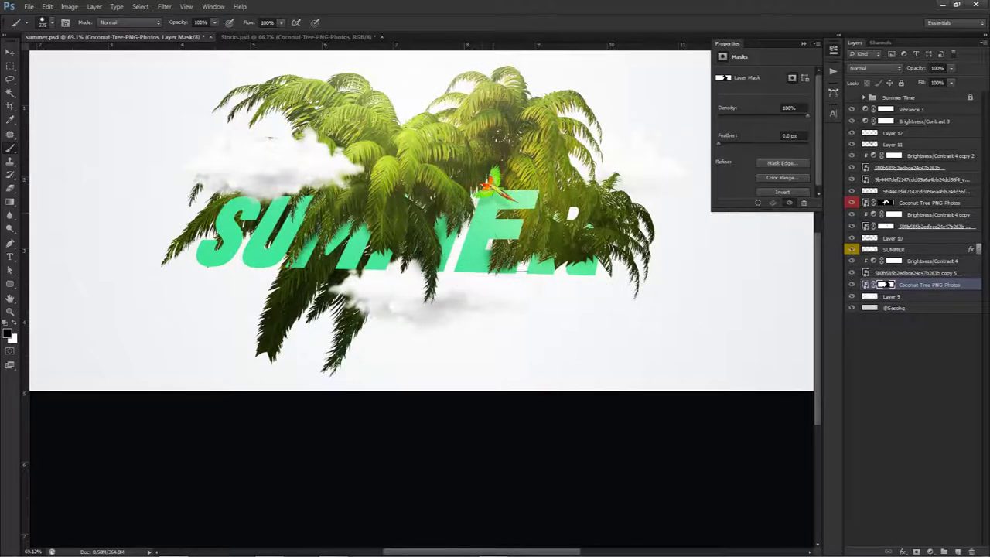
scroll(544, 211, down, 5)
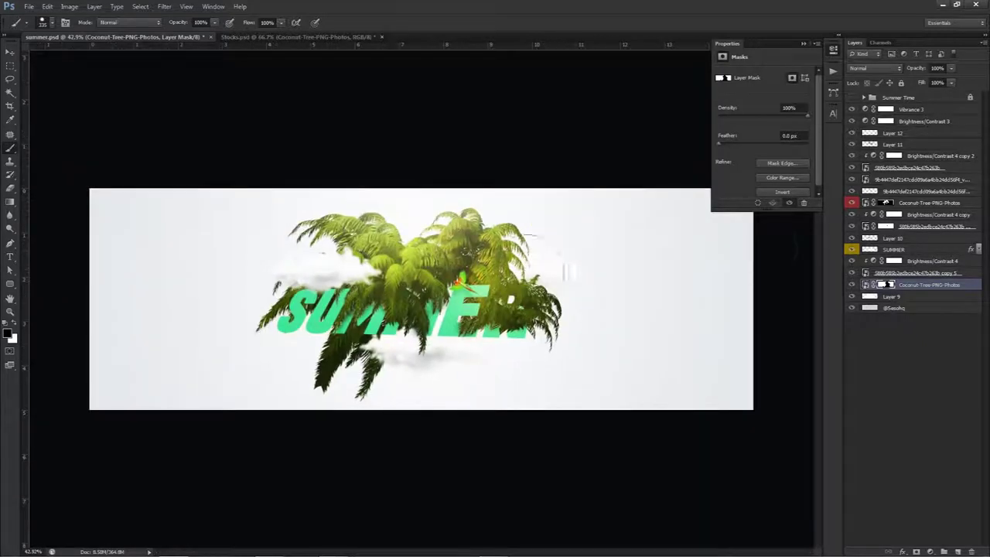
click(852, 285)
click(852, 284)
Duplicate the palm layer, then rotate and position the copy so its fronds fan out below the end of the SUMMER lettering
key(v)
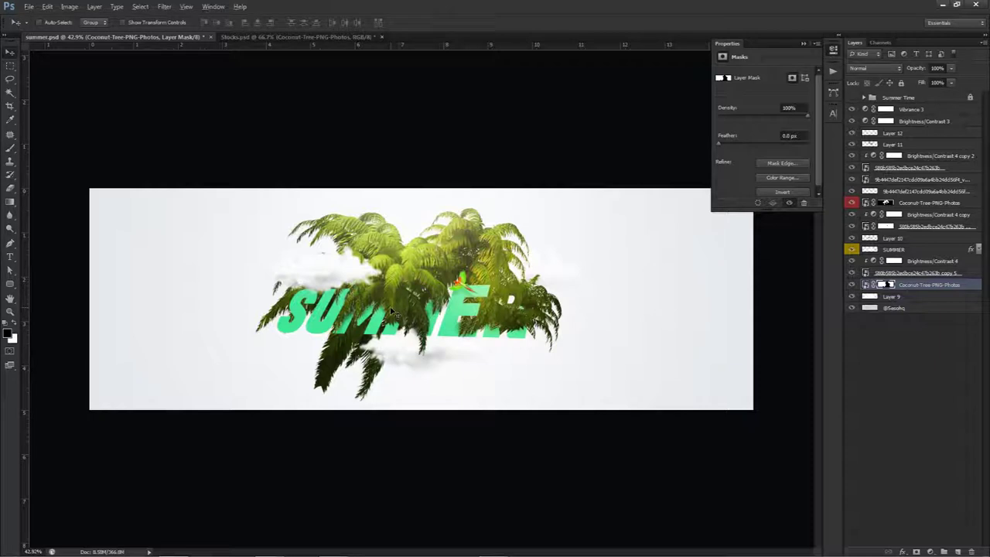
alt+drag(409, 288, 468, 300)
key(ctrl+t)
drag(649, 267, 680, 324)
drag(577, 147, 448, 481)
drag(438, 436, 415, 264)
drag(539, 312, 547, 345)
drag(698, 379, 647, 420)
drag(564, 303, 558, 313)
key(Return)
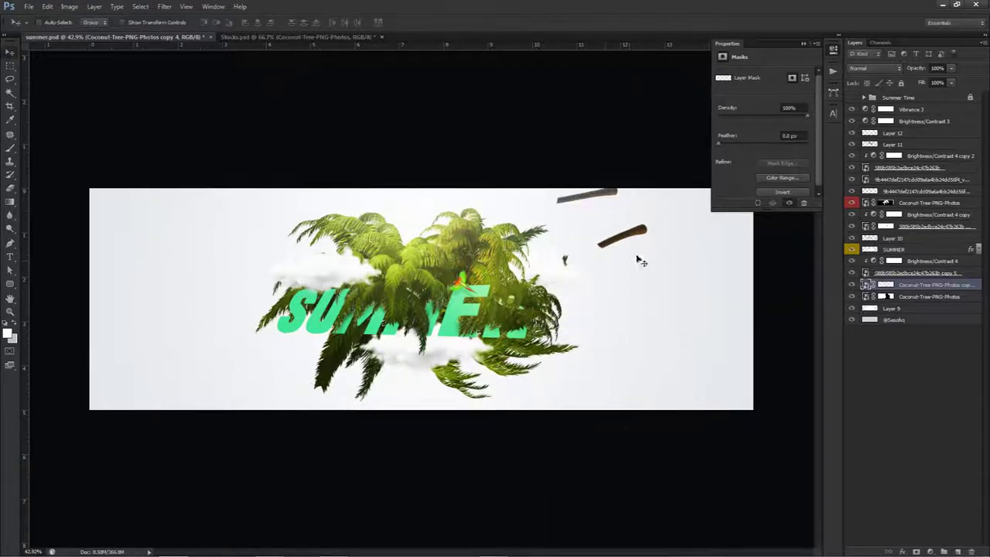
Paint black on the palm copy's mask to hide its stray trunks and leftover foliage around the lettering
click(885, 285)
key(d)
key(b)
mouse_move(637, 234)
mouse_down()
mouse_move(605, 248)
mouse_move(626, 236)
mouse_move(610, 263)
mouse_move(645, 243)
mouse_move(584, 260)
mouse_move(588, 221)
mouse_move(625, 193)
mouse_up()
key(ctrl+z)
scroll(489, 396, up, 3)
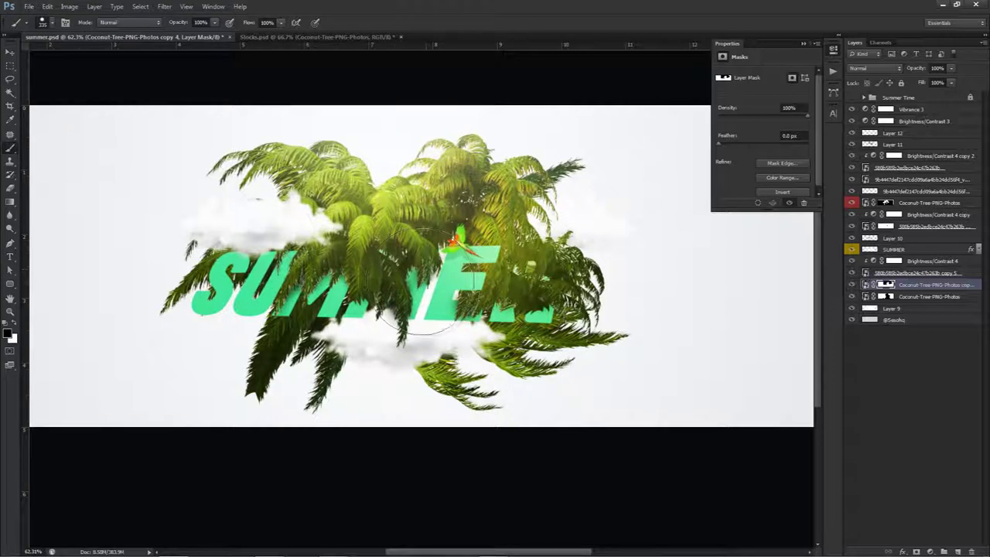
click(476, 296)
alt+right_click(446, 303)
drag(454, 289, 424, 273)
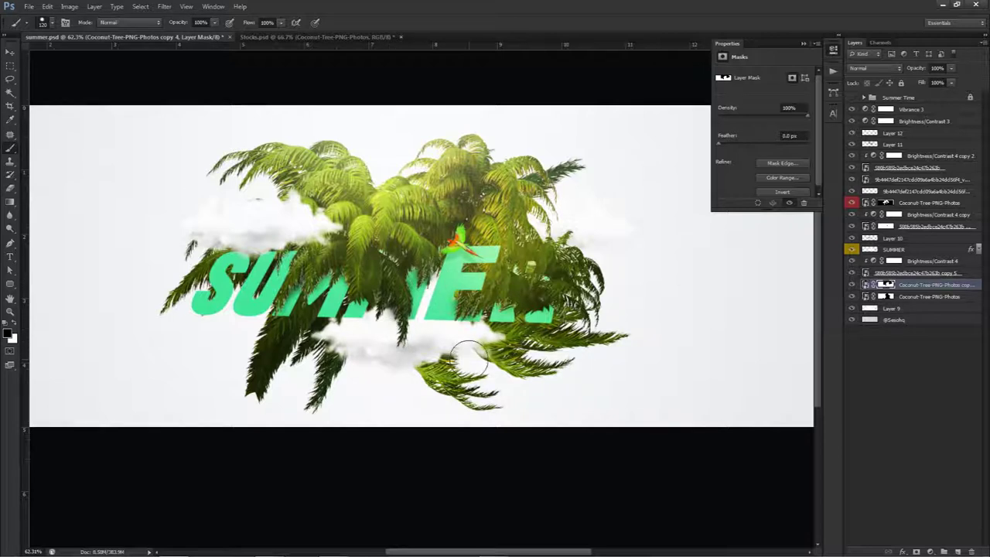
key(v)
scroll(515, 333, down, 4)
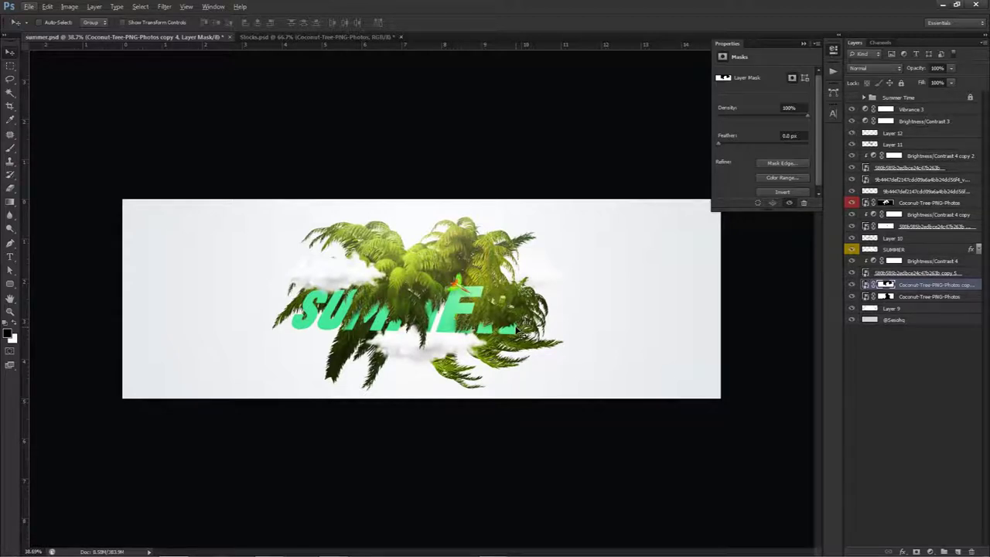
scroll(518, 333, up, 3)
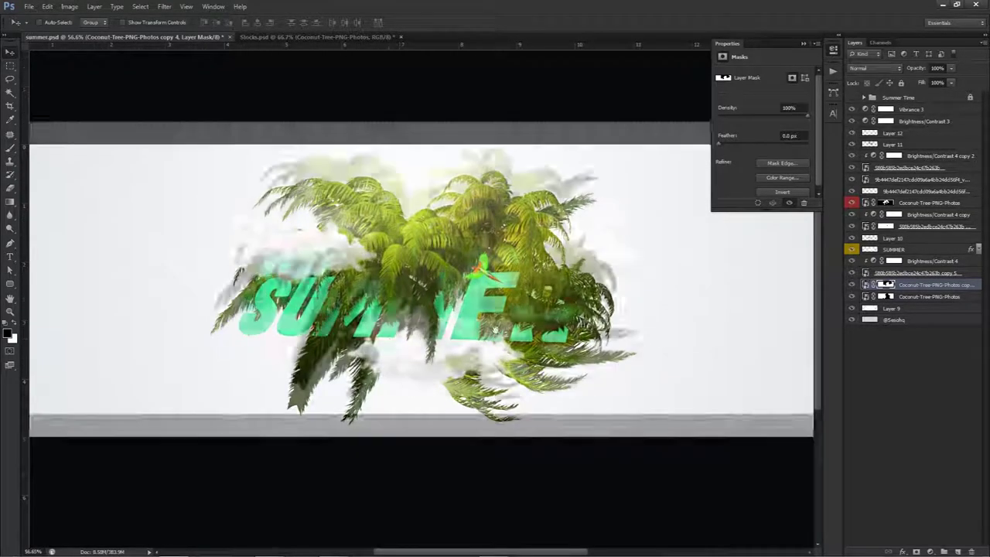
Add a new layer above Vibrance 3 and paint soft spots over the lower fronds with dark green sampled from the palms
click(903, 110)
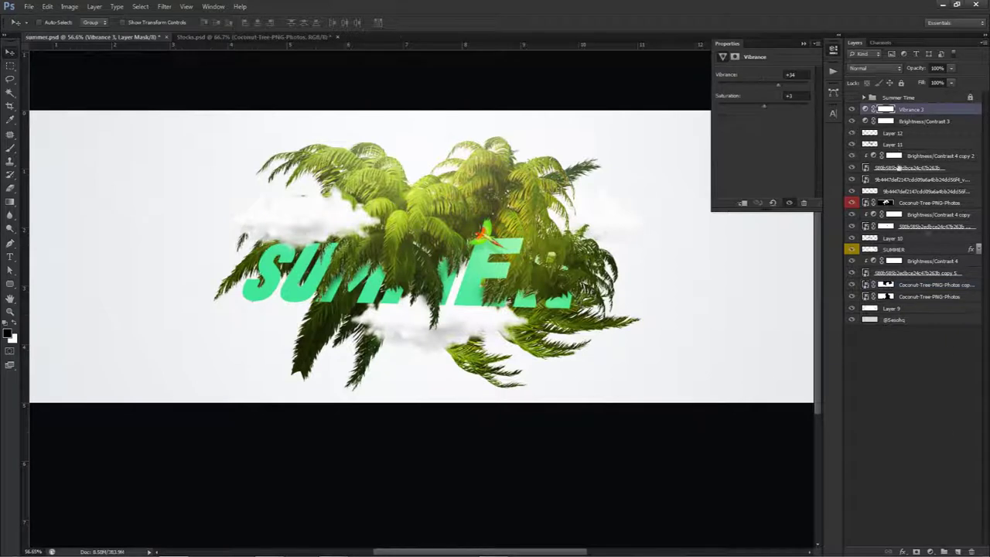
click(957, 551)
key(b)
alt+click(343, 309)
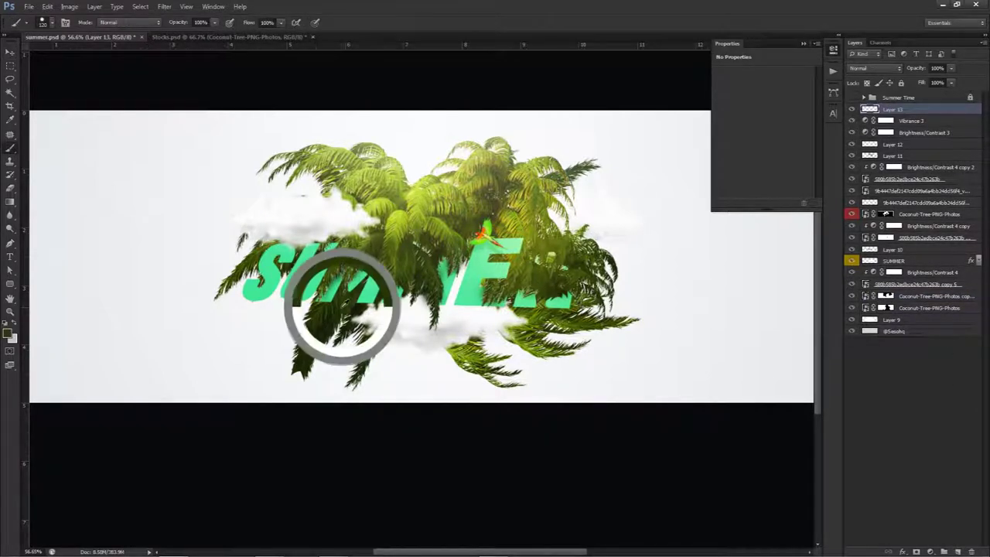
drag(368, 332, 405, 357)
drag(348, 371, 379, 369)
click(328, 327)
click(557, 348)
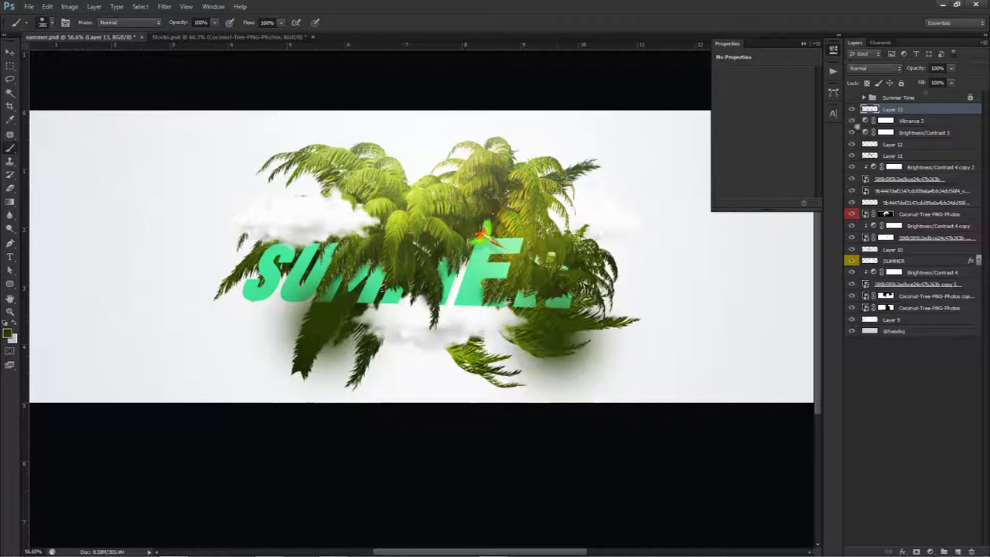
Set the green glow layer's blend mode to Linear Dodge (Add) and its opacity to 78%
click(880, 69)
click(874, 171)
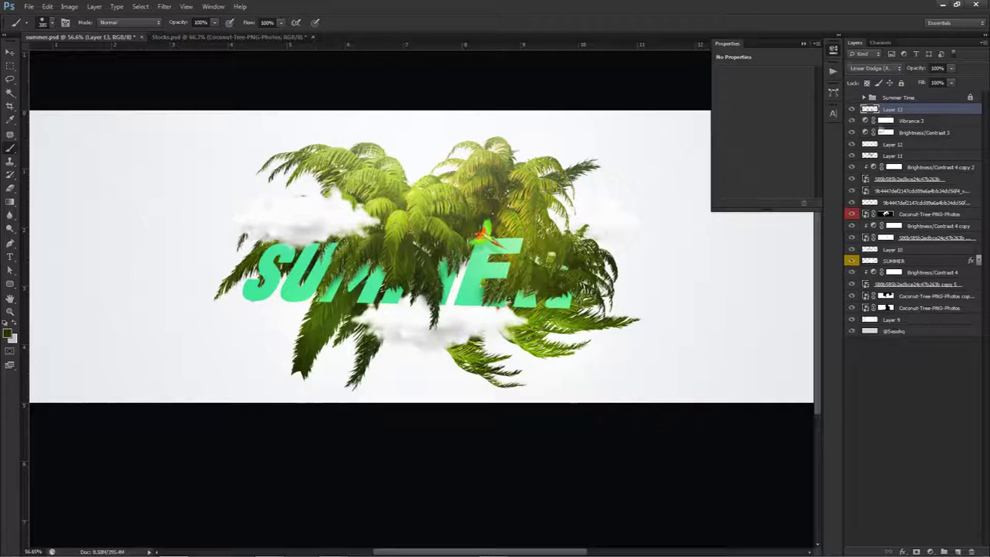
click(951, 68)
drag(954, 81, 941, 83)
key(v)
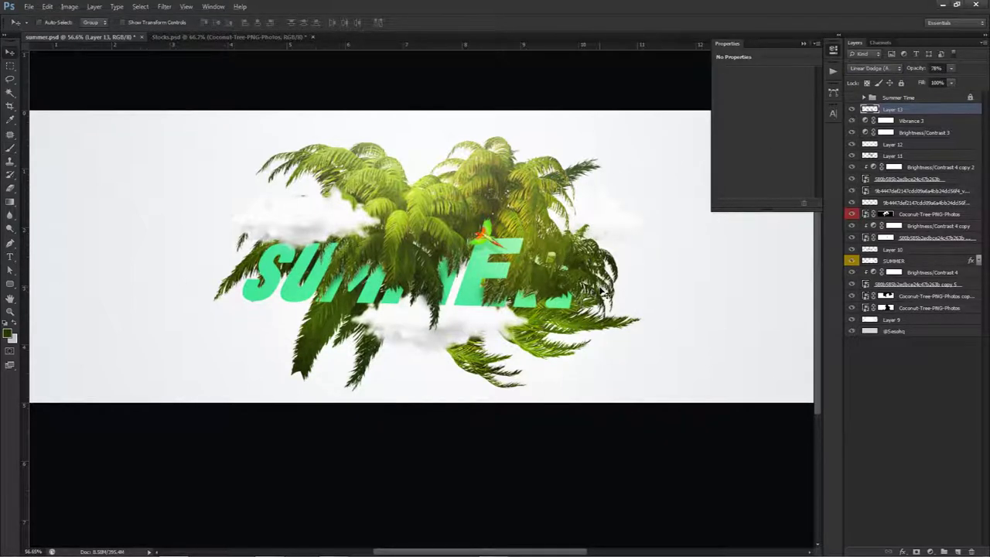
scroll(599, 303, down, 1)
scroll(581, 326, down, 1)
scroll(578, 329, up, 1)
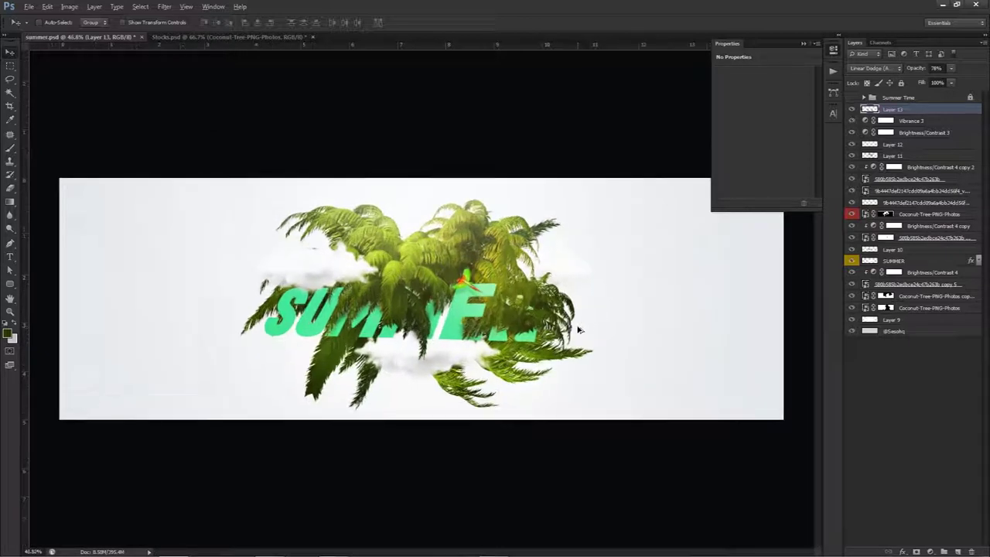
In Stocks.psd, hide the palms, show the birds-png-3492 (1) layer, and copy the birds into summer.psd
click(256, 36)
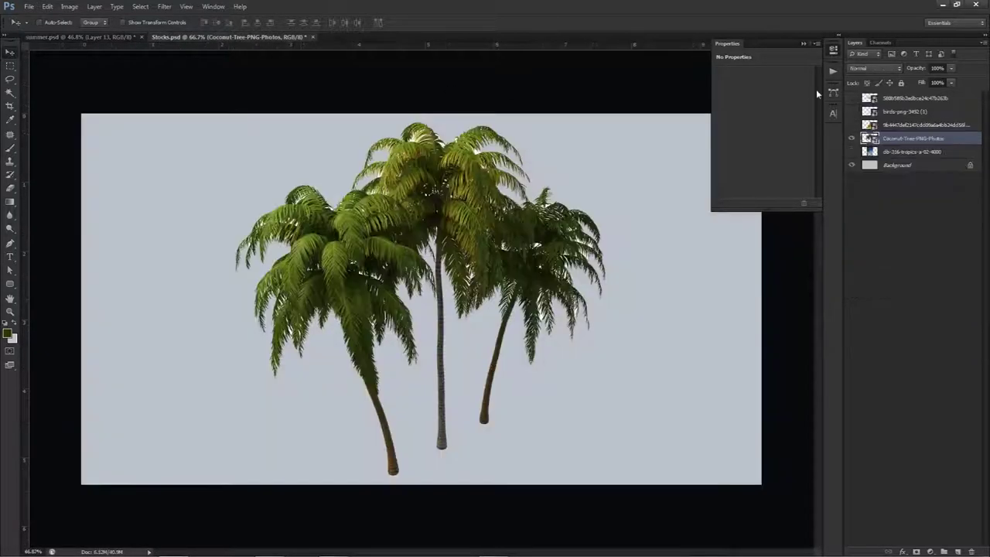
click(851, 137)
click(850, 112)
click(890, 113)
drag(393, 171, 387, 219)
drag(383, 266, 404, 276)
Position the birds around the SUMMER artwork and move their layer between Layer 10 and SUMMER
drag(497, 290, 502, 287)
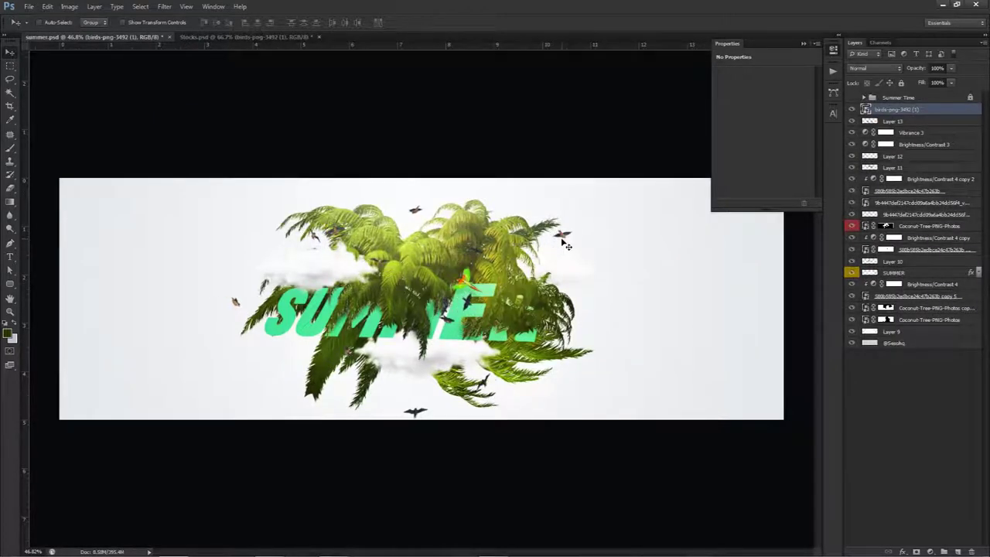
drag(565, 245, 573, 240)
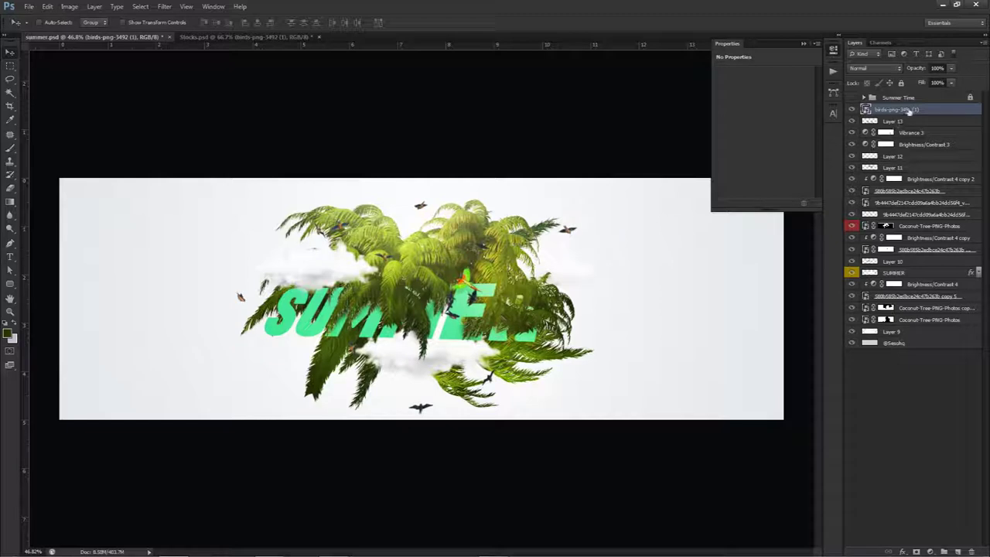
drag(909, 110, 888, 266)
drag(576, 282, 573, 281)
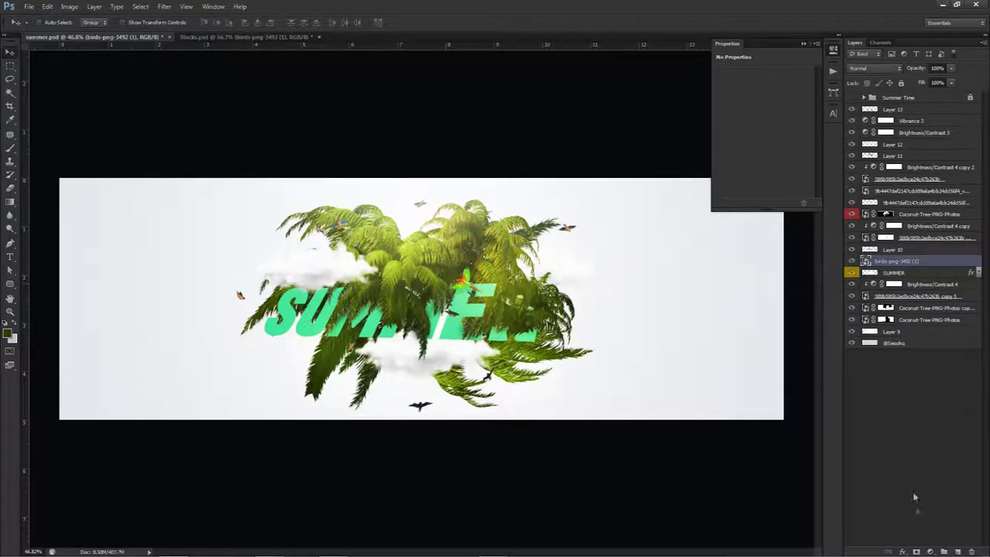
Add a layer mask to the birds and brush out unwanted birds overlapping the palms
click(915, 552)
key(b)
scroll(608, 261, up, 3)
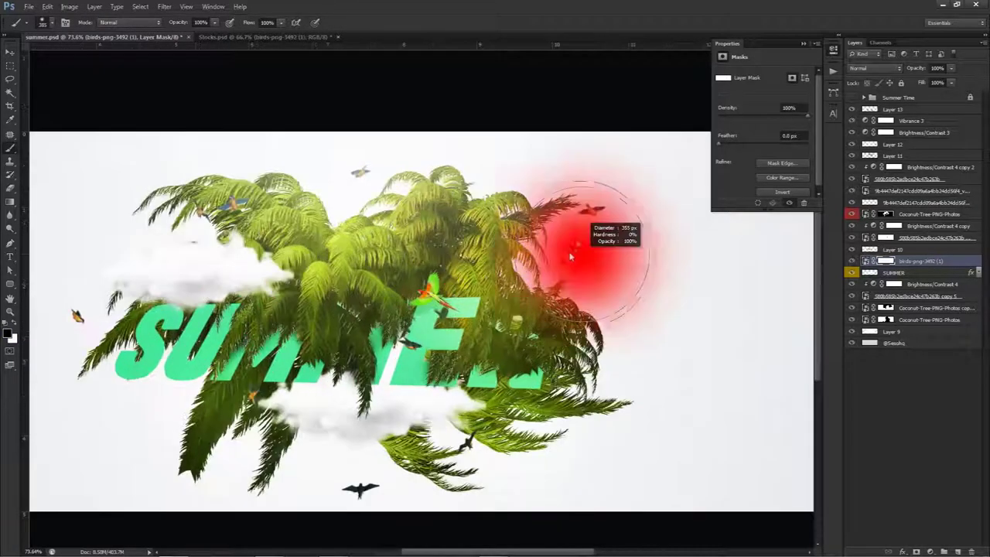
key(ctrl+z)
drag(345, 244, 302, 245)
drag(238, 204, 229, 203)
drag(448, 425, 464, 354)
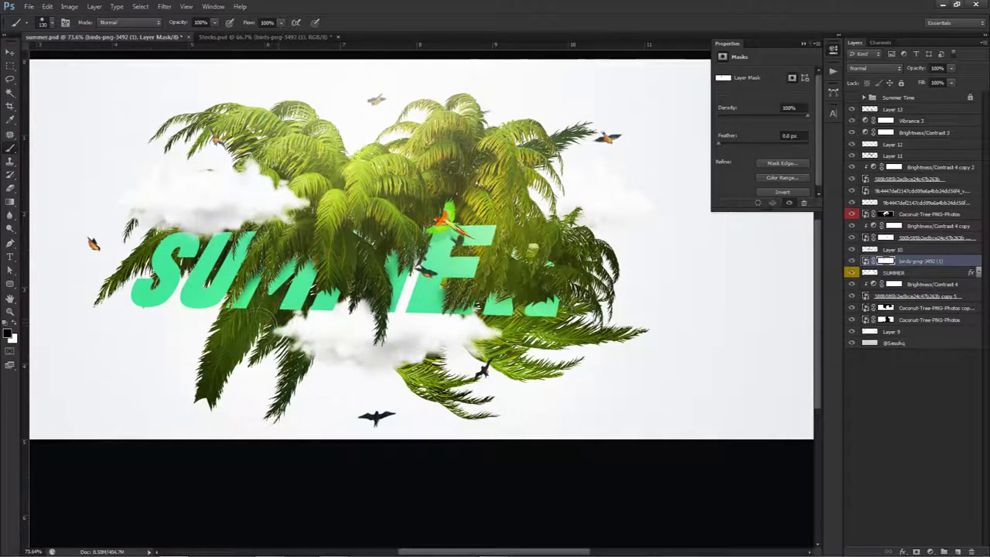
Mask out the leftover bird parts around the bird beside the letter E with a small hard brush
drag(472, 237, 465, 238)
alt+right_click(443, 240)
scroll(425, 255, up, 3)
alt+right_click(452, 267)
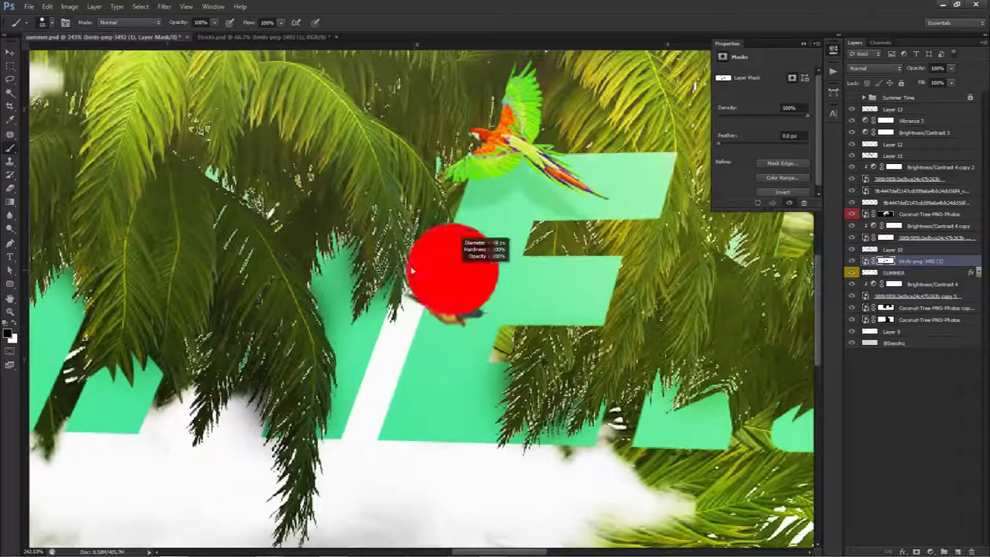
drag(425, 265, 398, 271)
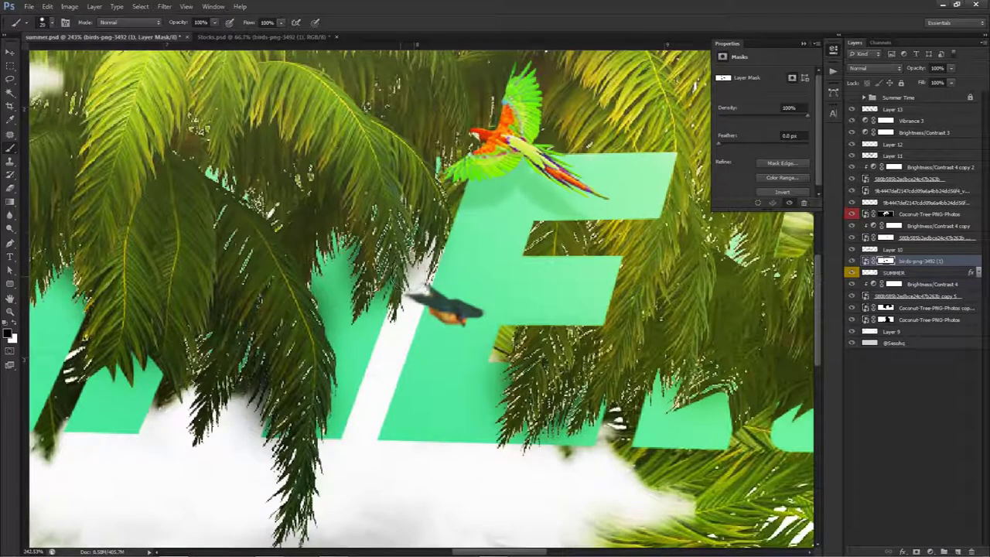
scroll(410, 275, down, 4)
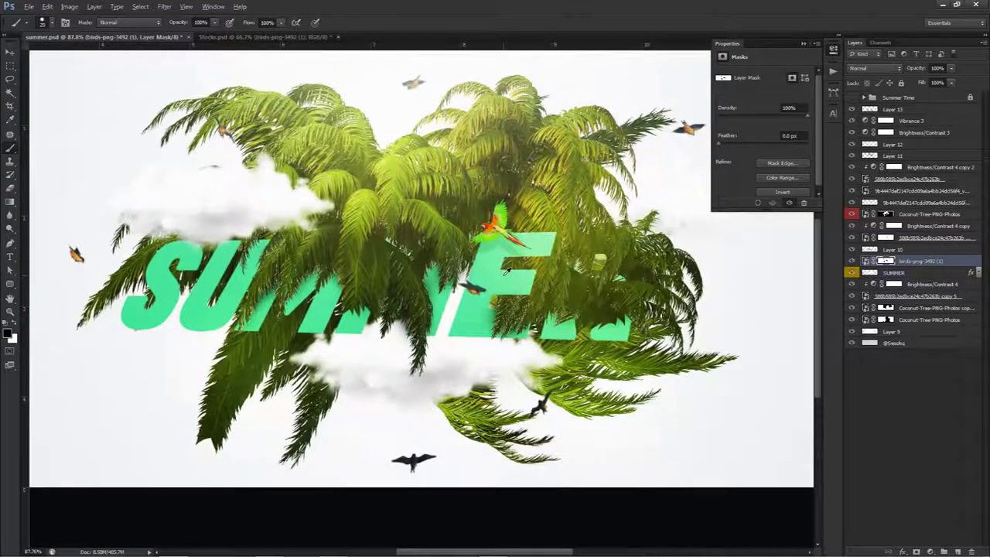
scroll(503, 271, down, 2)
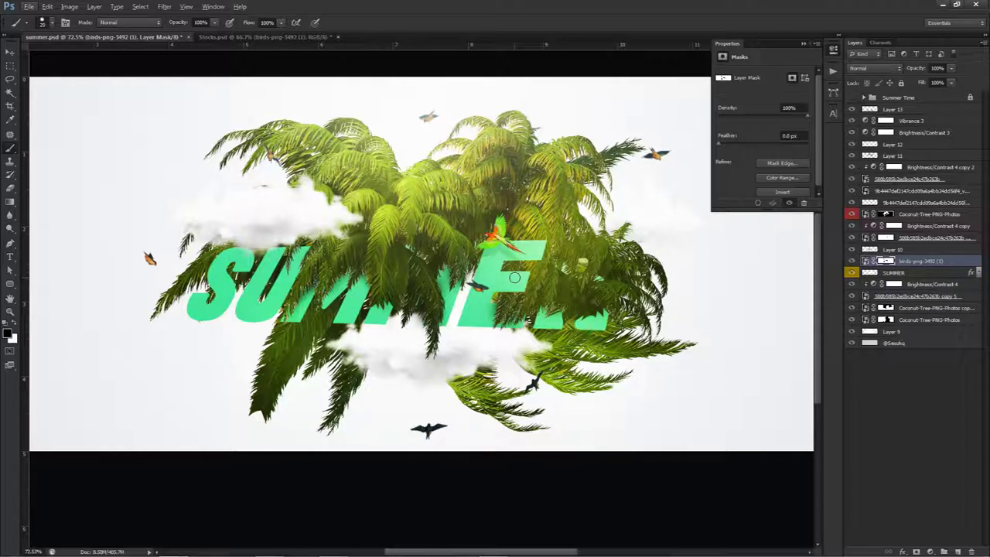
Duplicate every artwork layer from Layer 13 down to the bottom background layer and merge the copies into one layer
scroll(531, 308, down, 3)
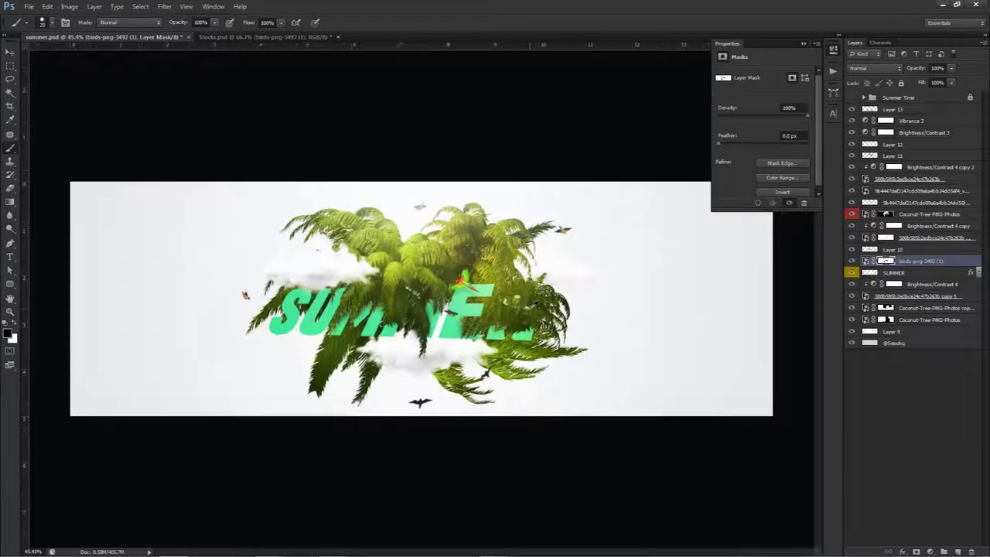
key(v)
click(892, 109)
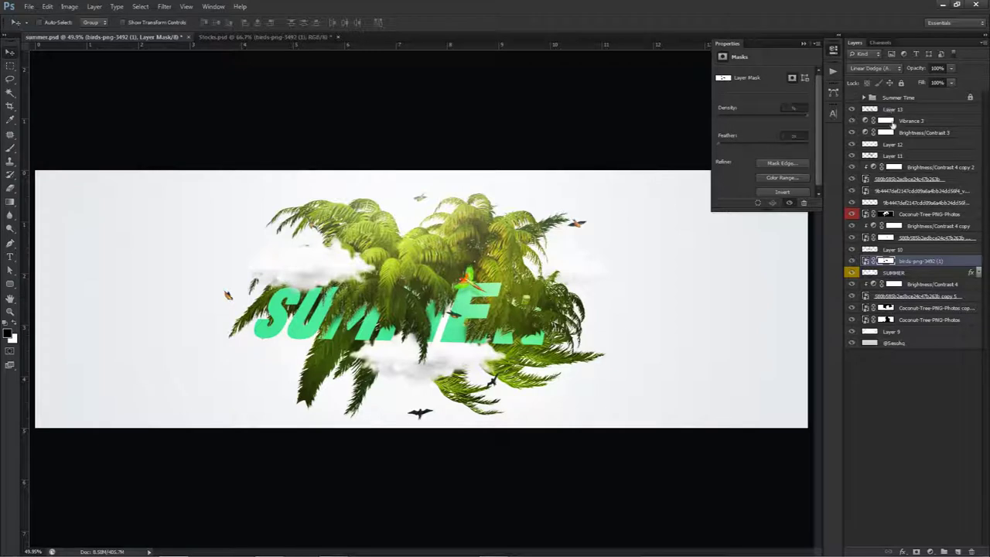
shift+click(910, 344)
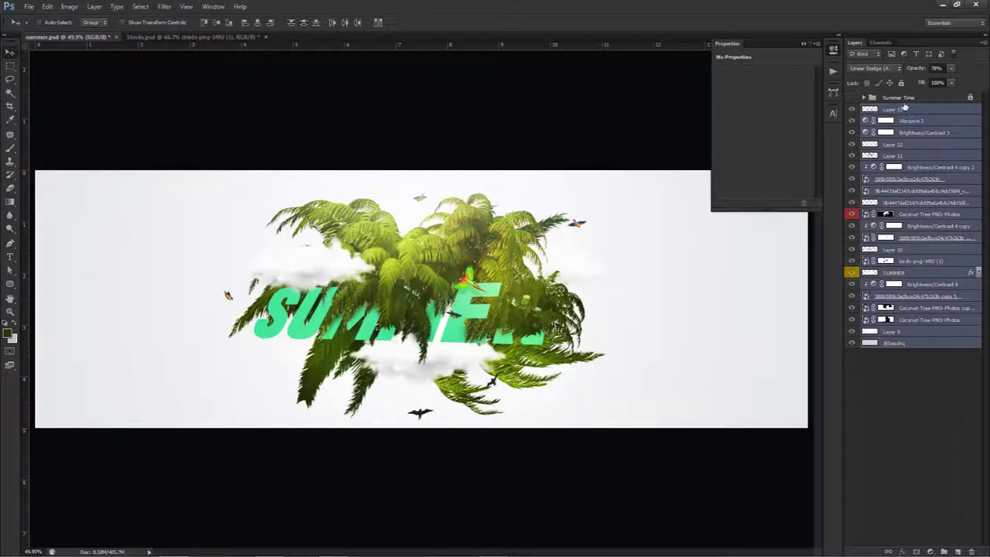
click(903, 108)
shift+click(896, 344)
key(ctrl+j)
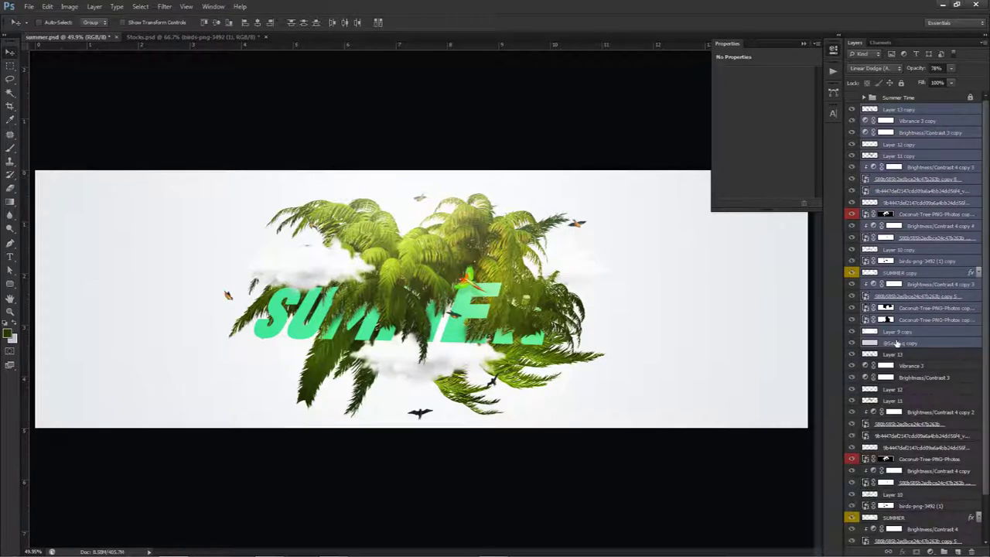
key(ctrl+e)
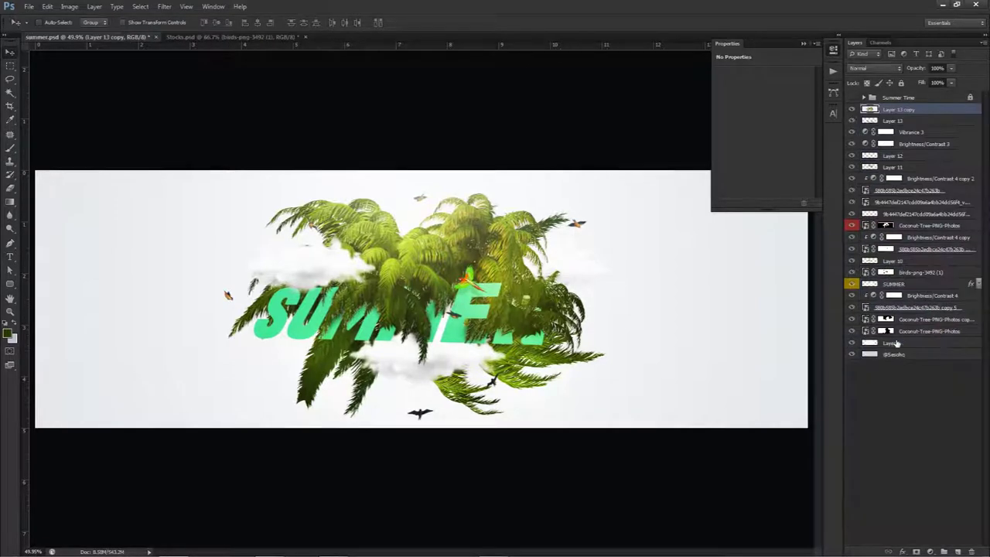
Apply a Gaussian Blur to the merged Layer 13 copy, keeping the preset radius
click(168, 6)
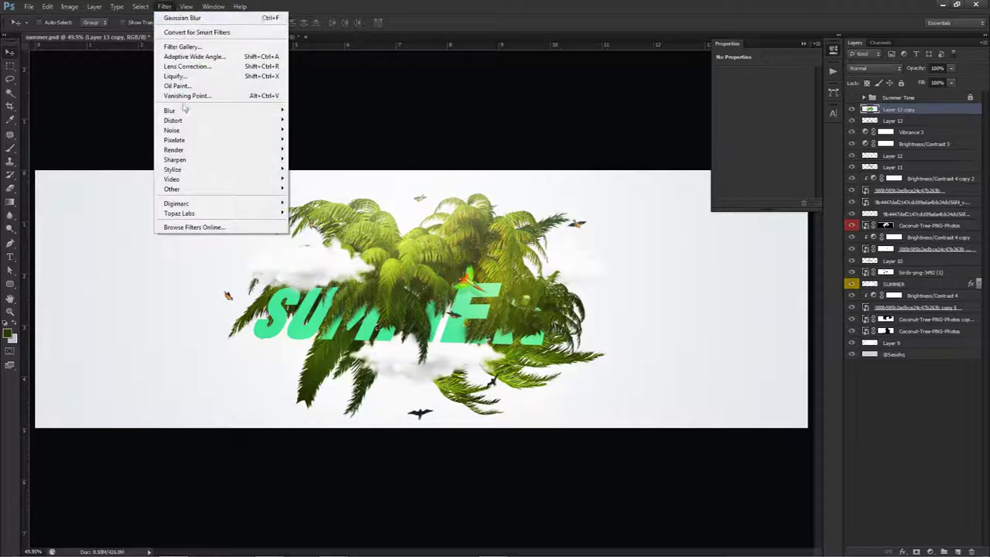
mouse_move(178, 110)
click(322, 184)
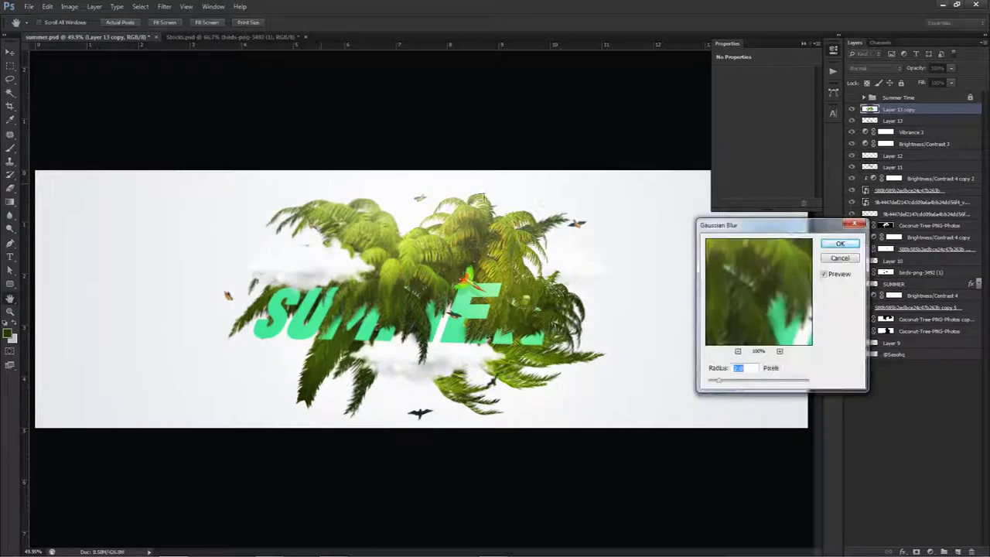
click(840, 245)
Add a layer mask to the blurred Layer 13 copy and brush black over the central palms and lettering with a large soft brush
click(916, 550)
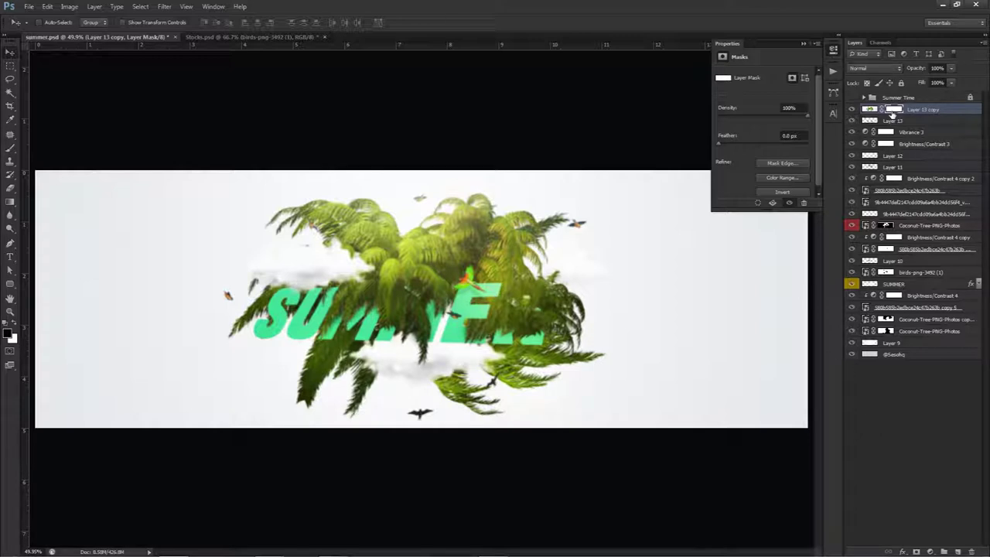
key(b)
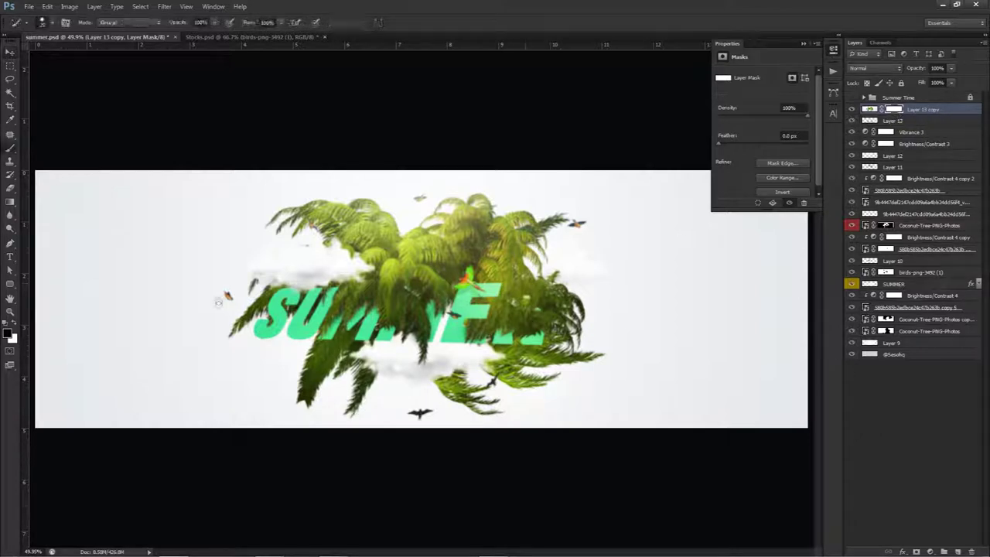
drag(316, 316, 396, 316)
mouse_move(325, 290)
mouse_down()
mouse_move(426, 393)
mouse_move(449, 317)
mouse_move(415, 248)
mouse_move(413, 272)
mouse_up()
click(403, 284)
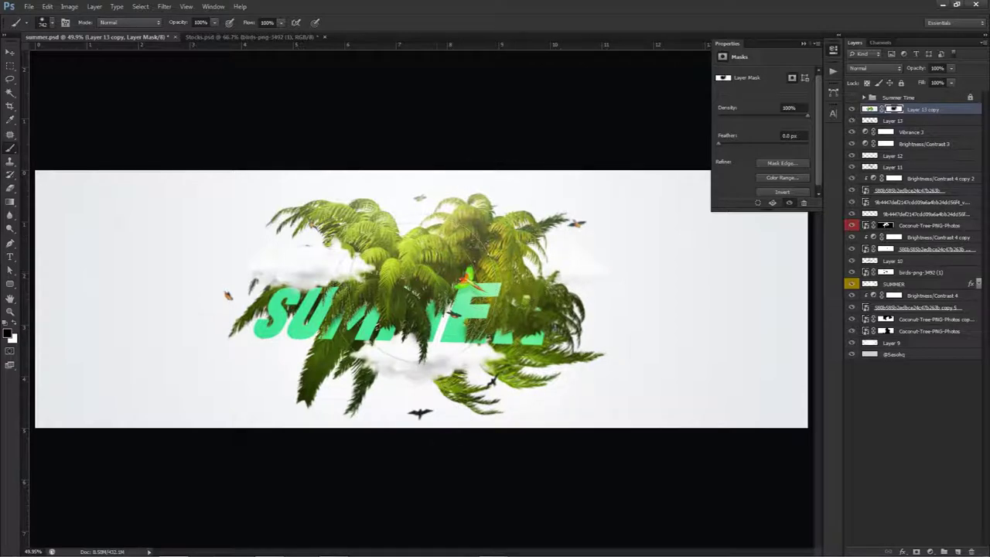
drag(406, 334, 387, 354)
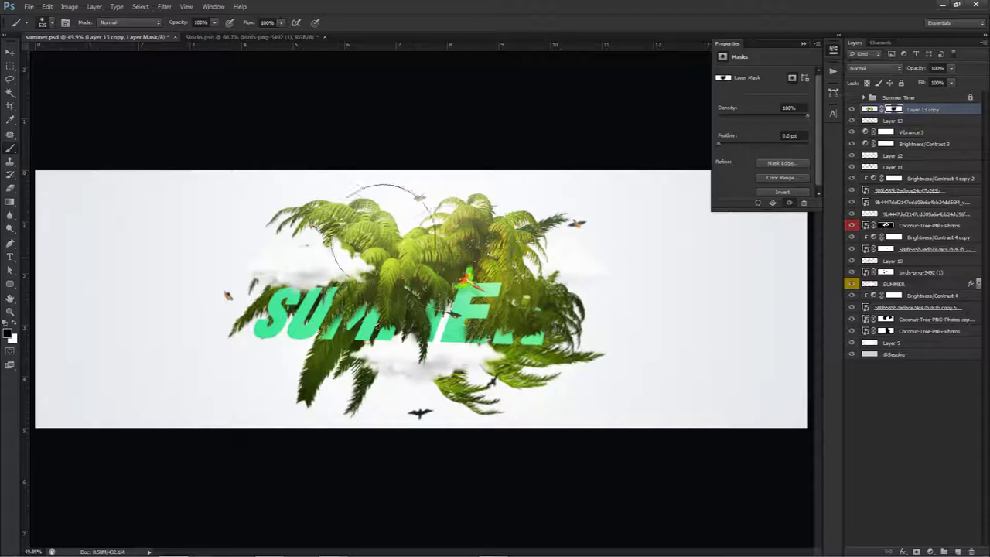
key(v)
scroll(490, 286, down, 3)
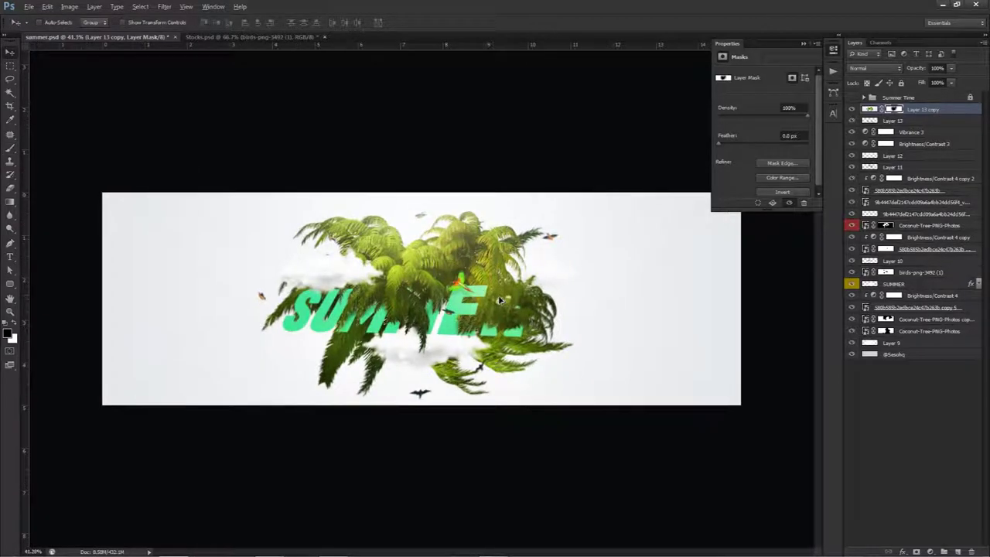
scroll(433, 328, up, 2)
scroll(430, 327, up, 2)
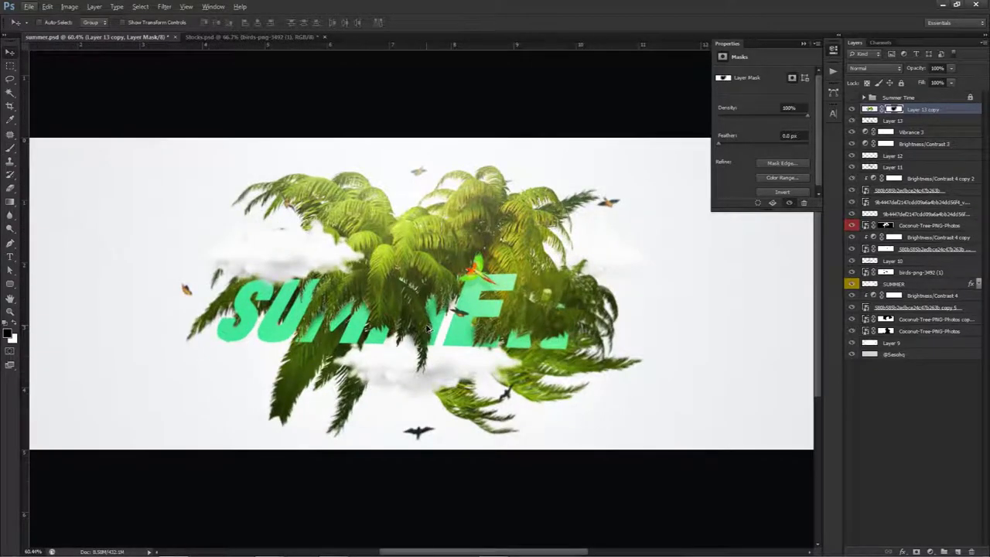
scroll(541, 309, up, 1)
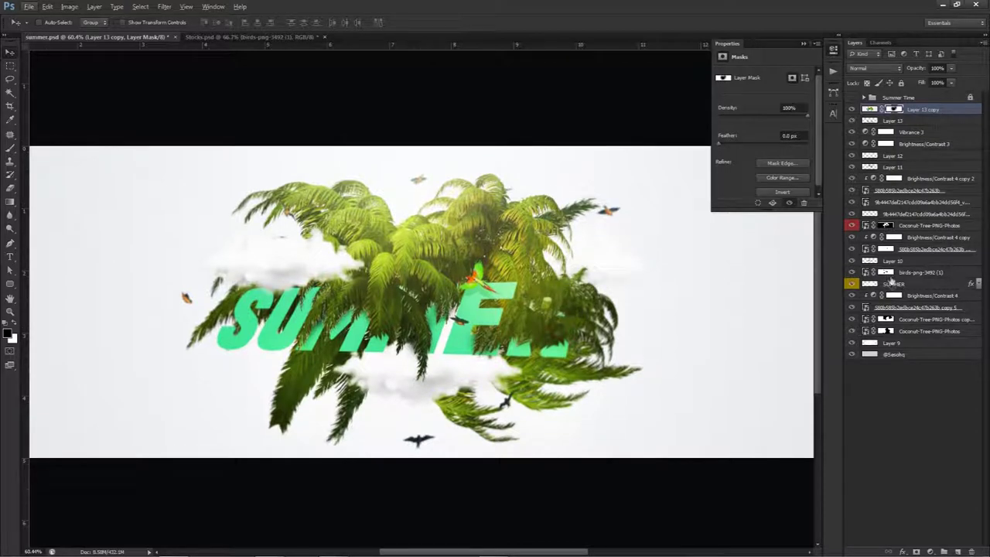
Compare with the Summer Time reference group, hide it again, and add a new layer clipped to the SUMMER layer
click(890, 285)
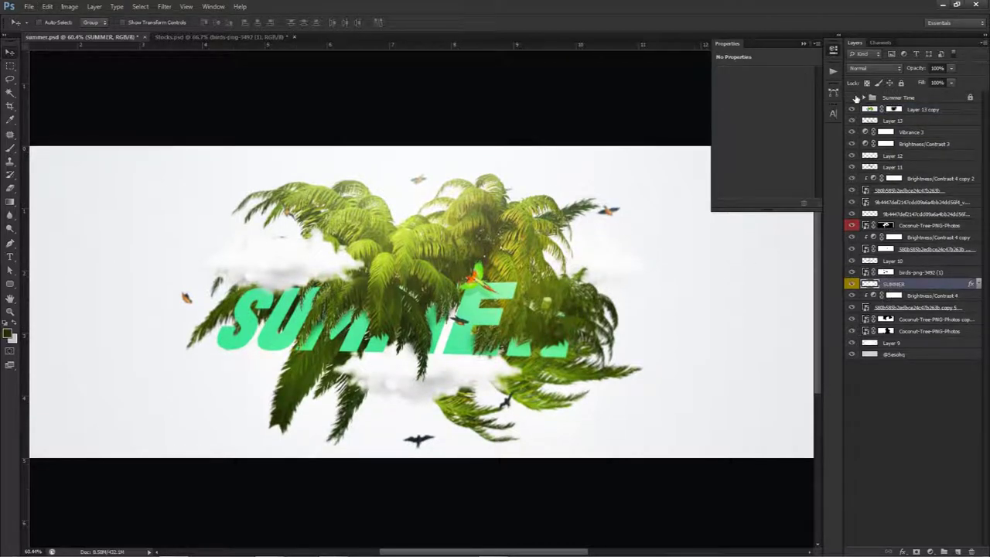
click(852, 97)
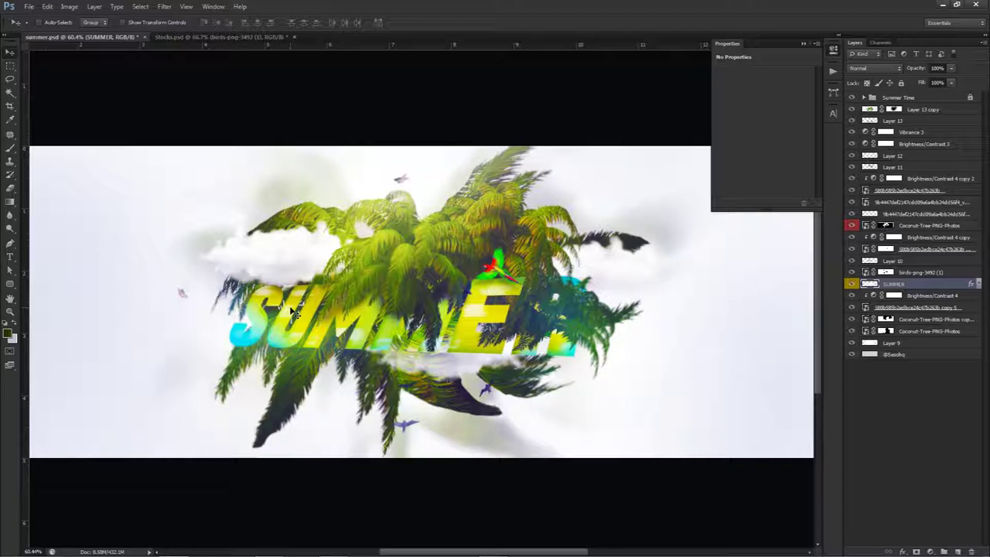
click(851, 98)
click(958, 551)
right_click(920, 285)
click(850, 325)
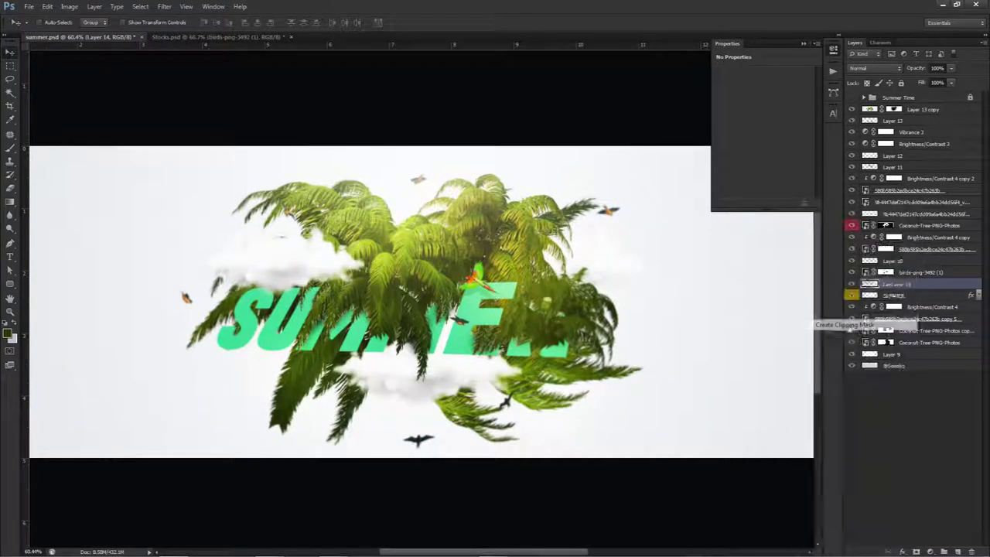
Brush soft black shading over the SUMMER letters on clipped Layer 14, and rasterize the SUMMER layer's style
key(b)
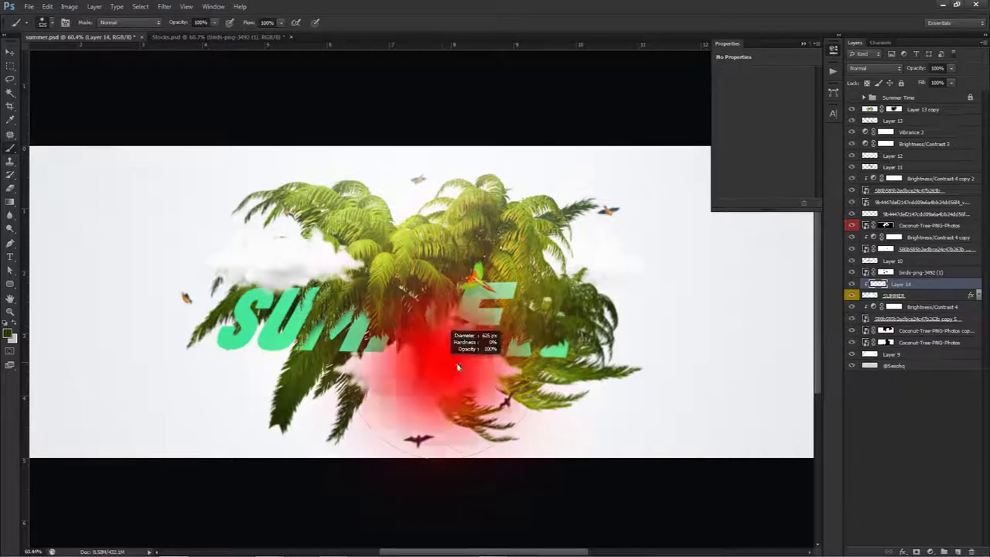
click(8, 334)
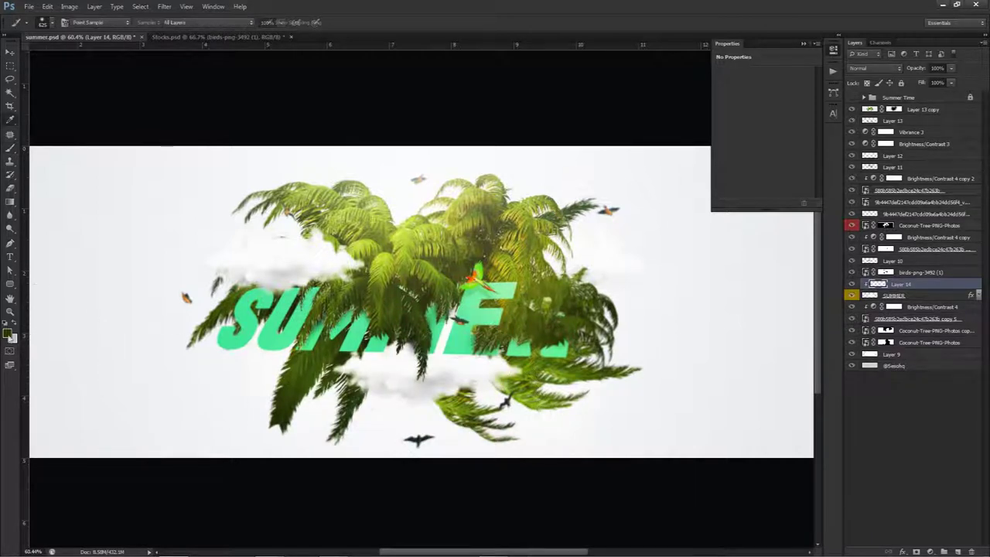
click(705, 342)
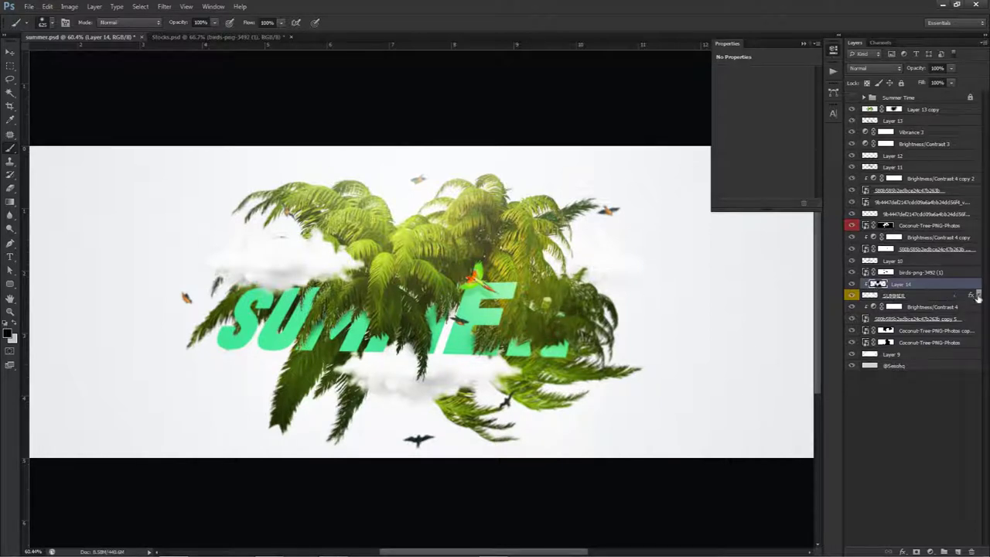
right_click(927, 295)
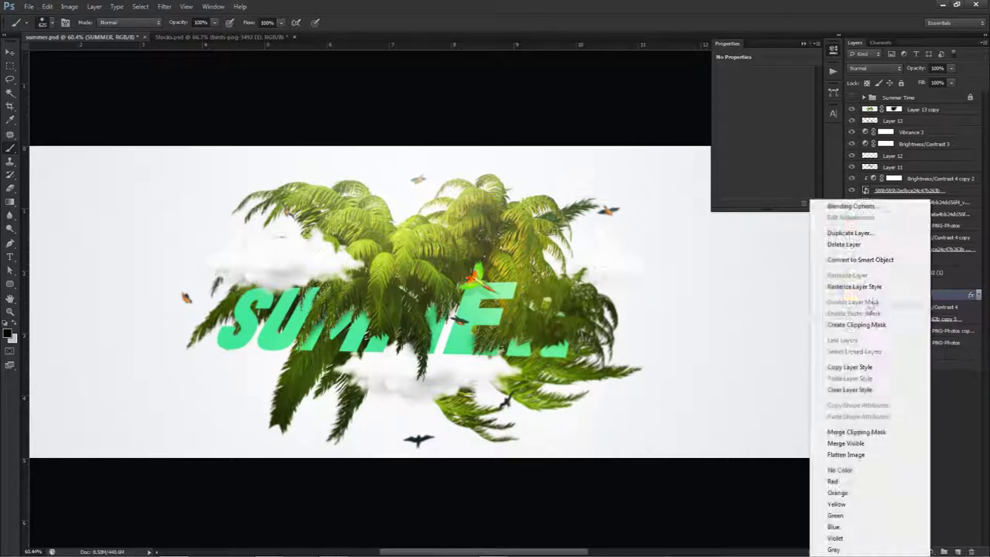
click(860, 291)
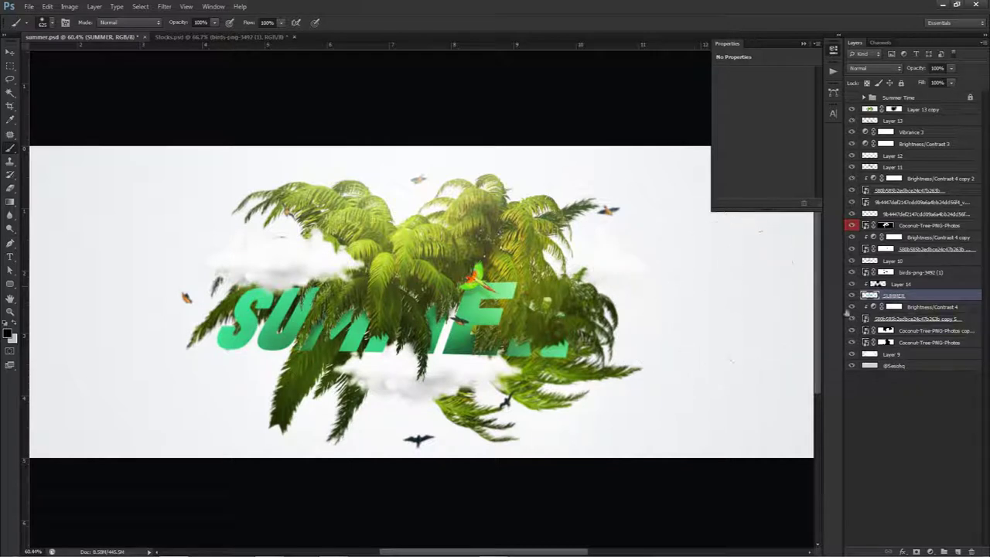
Lighten the black shading on Layer 14 with a soft Eraser around the letters and compare the lettering with and without it
click(901, 285)
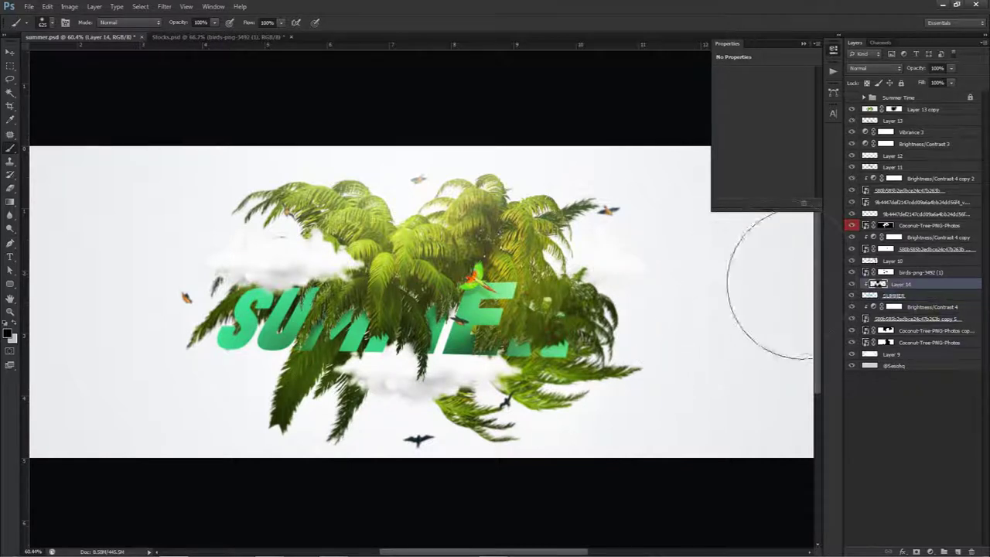
key(e)
alt+right_click(344, 340)
drag(340, 333, 291, 326)
mouse_move(539, 337)
mouse_down()
mouse_move(460, 310)
mouse_move(447, 317)
mouse_up()
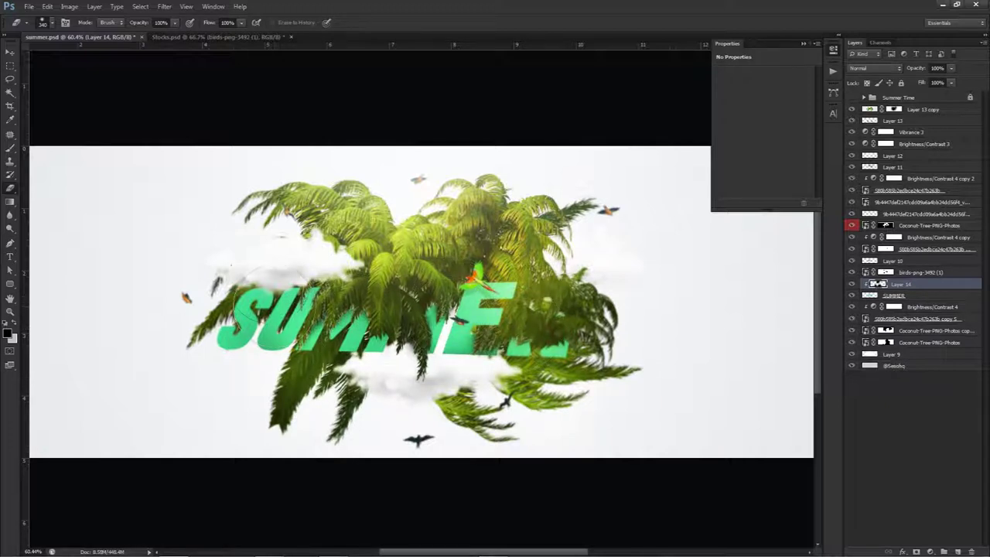
key(v)
click(850, 285)
click(851, 285)
click(851, 285)
click(851, 285)
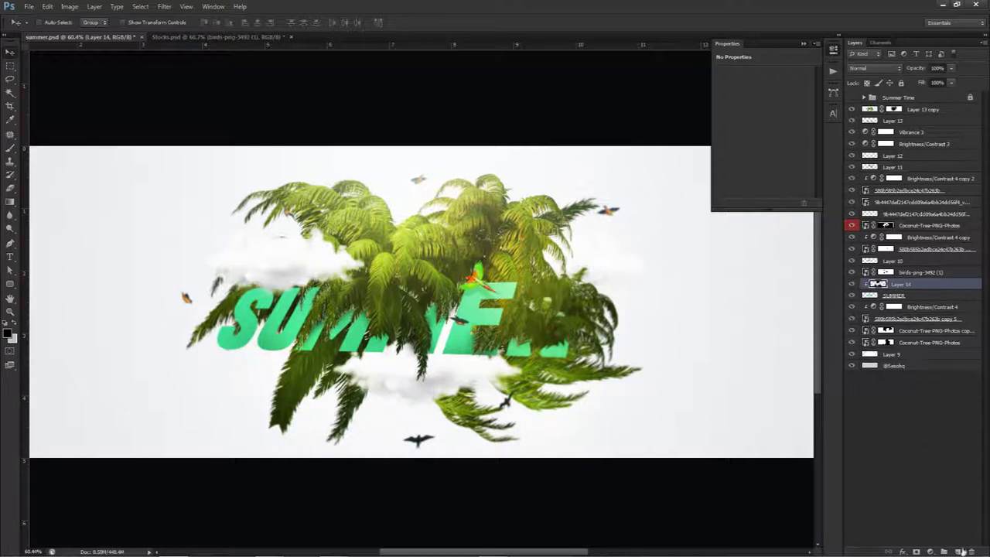
Add another new layer clipped to SUMMER and brush a sampled bright yellow softly over the upper part of the letter E
click(961, 550)
right_click(916, 286)
click(853, 324)
key(b)
alt+click(508, 271)
drag(537, 312, 502, 311)
click(492, 257)
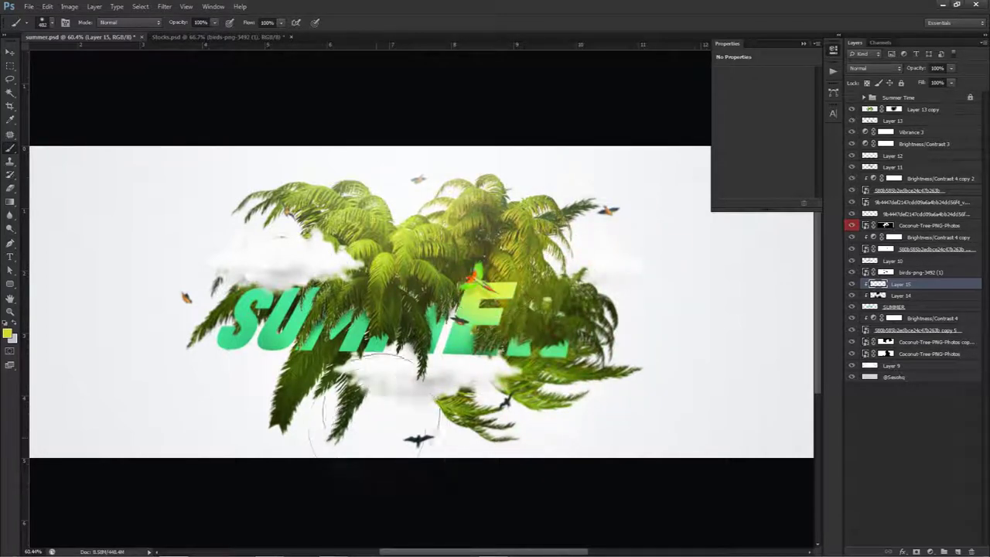
Brush the same soft yellow along the bottom of the first M and near the upper edge of the S on Layer 15
click(364, 396)
click(305, 401)
click(193, 252)
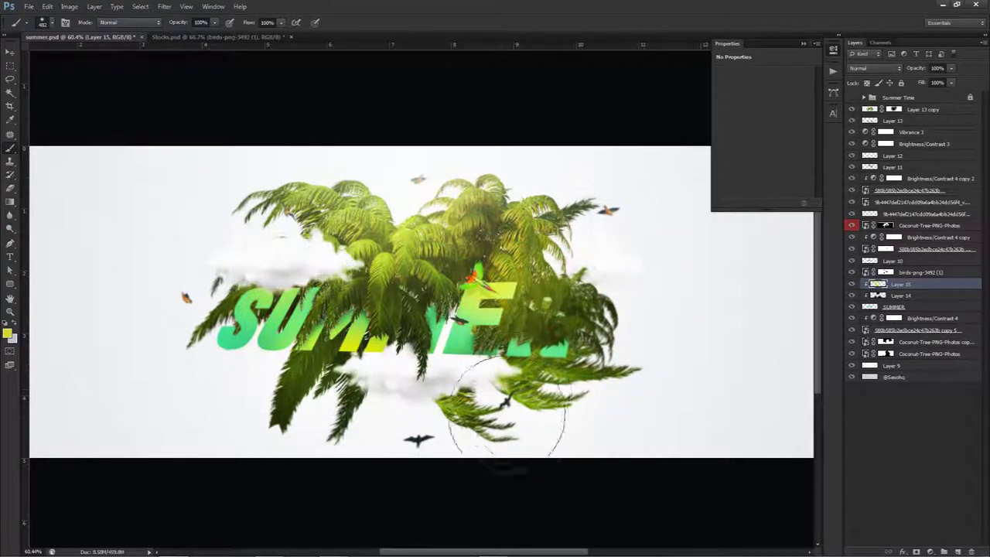
scroll(545, 422, down, 4)
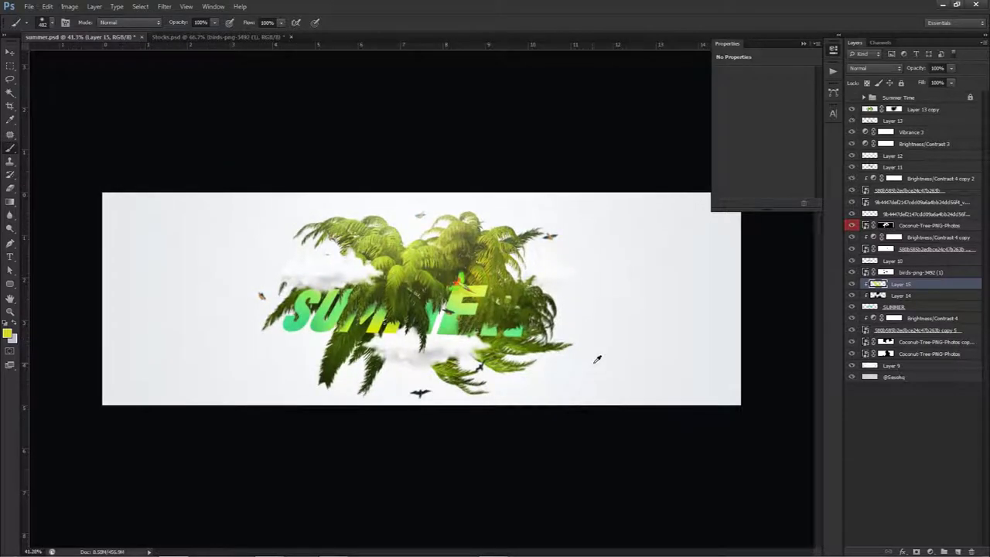
key(v)
scroll(526, 345, up, 2)
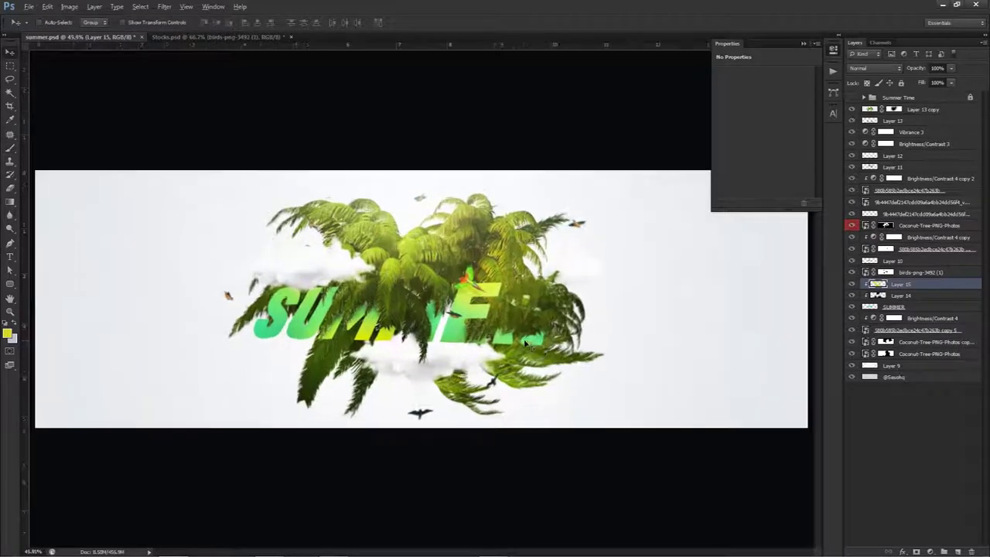
Add an Exposure adjustment layer above Layer 13 copy with Offset +0.0260 and Gamma Correction .85
click(910, 111)
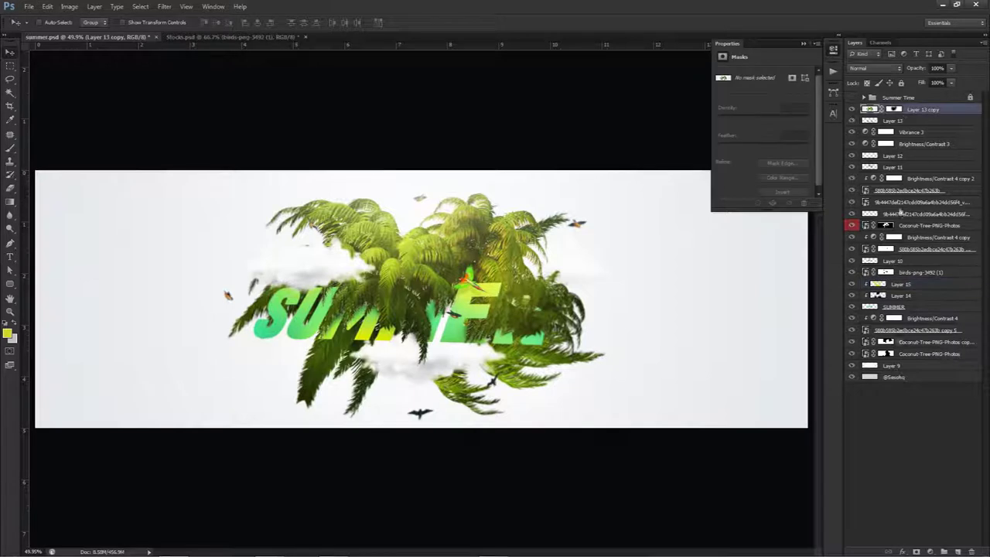
click(929, 550)
click(914, 400)
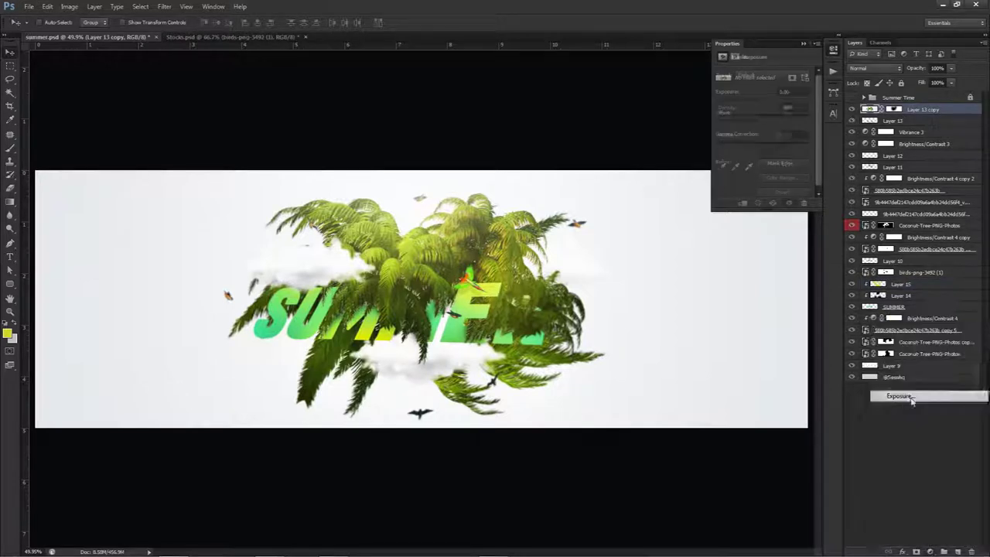
click(764, 122)
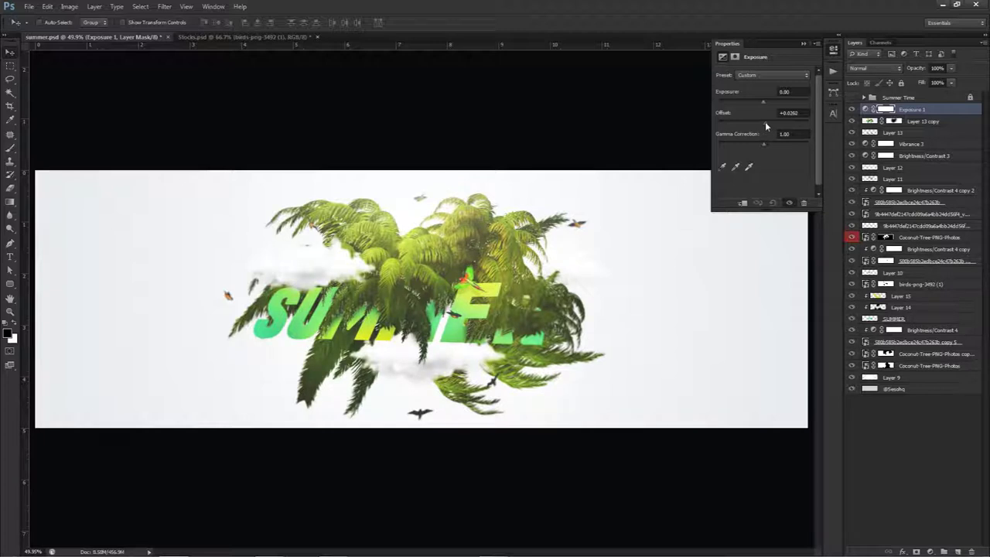
click(765, 122)
click(789, 134)
text(.86)
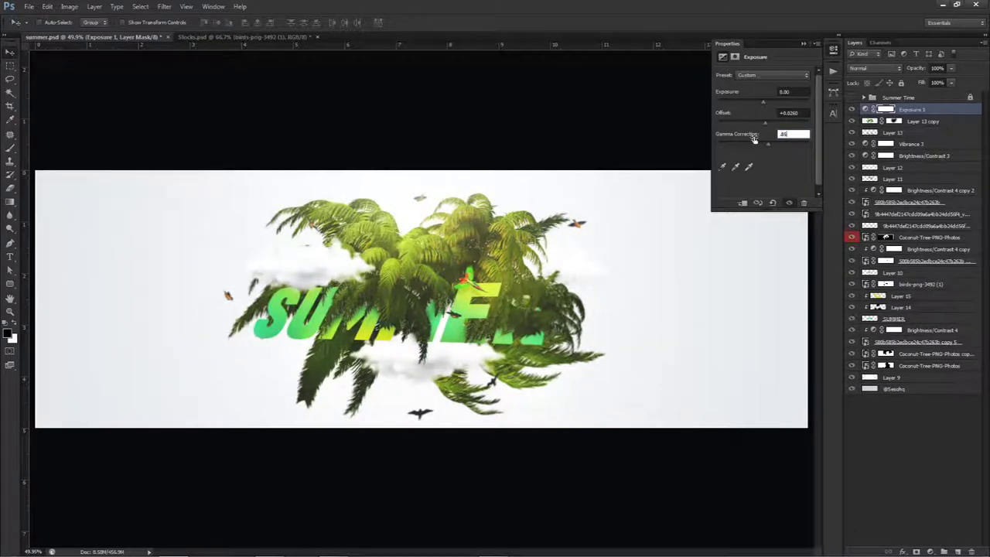
click(787, 112)
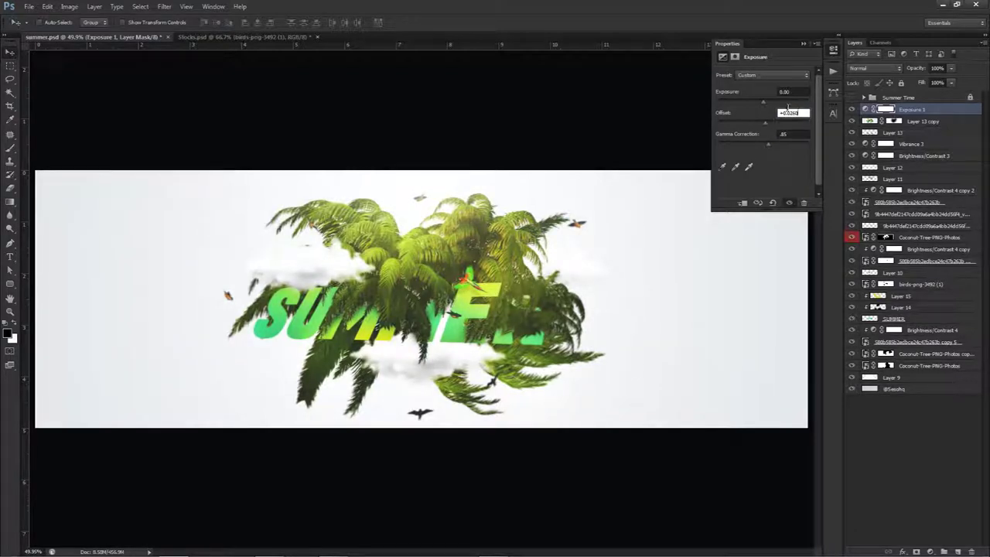
drag(764, 124, 768, 125)
Add a Color Balance adjustment layer above Exposure 1 and shift the banner's colours slightly toward magenta and blue
click(929, 550)
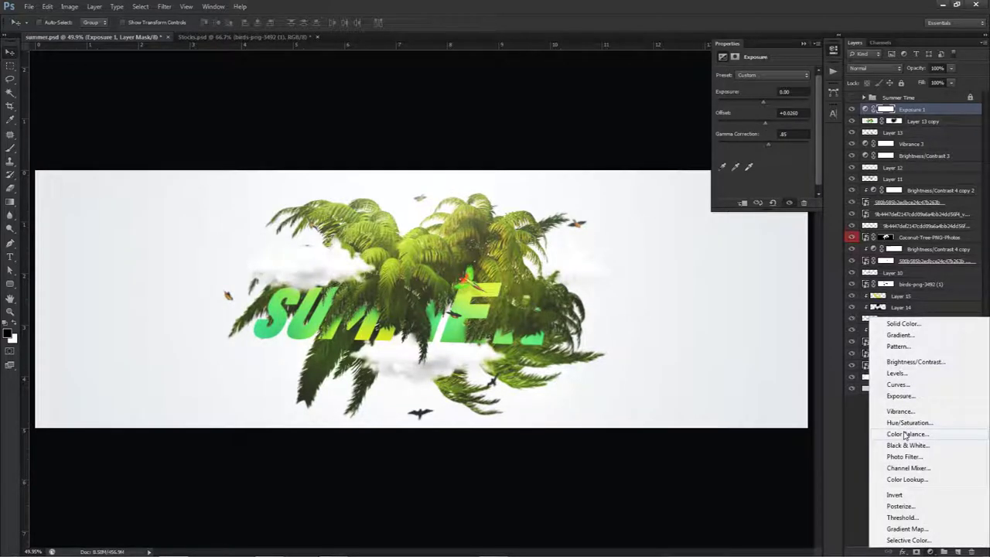
click(905, 434)
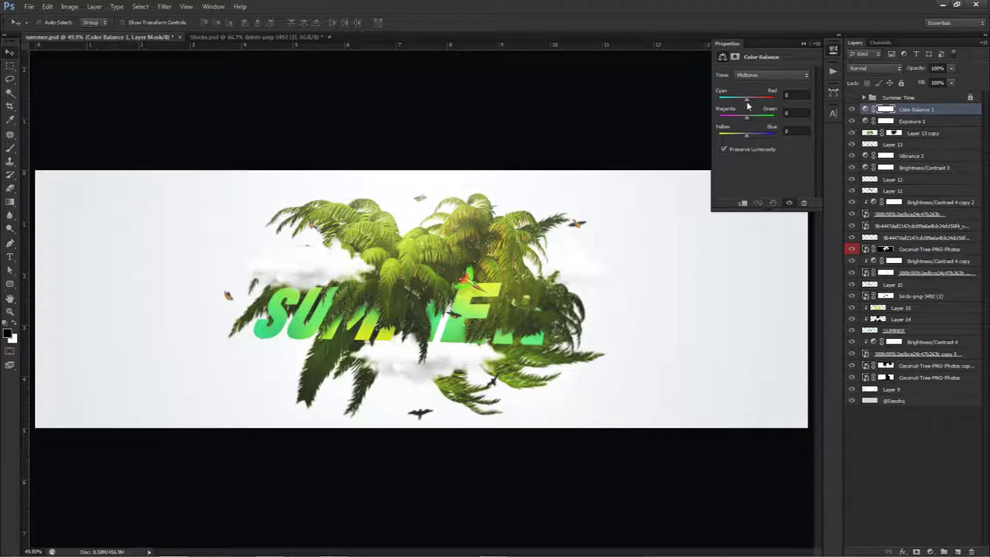
drag(748, 103, 753, 133)
click(833, 55)
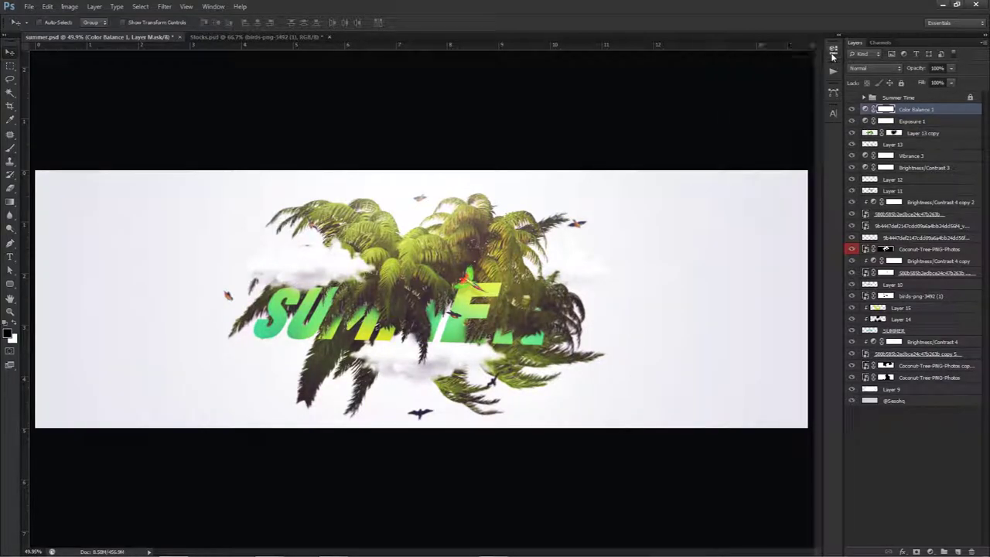
Compare the current composition with the finished reference by switching the Summer Time group on and off
scroll(523, 275, down, 2)
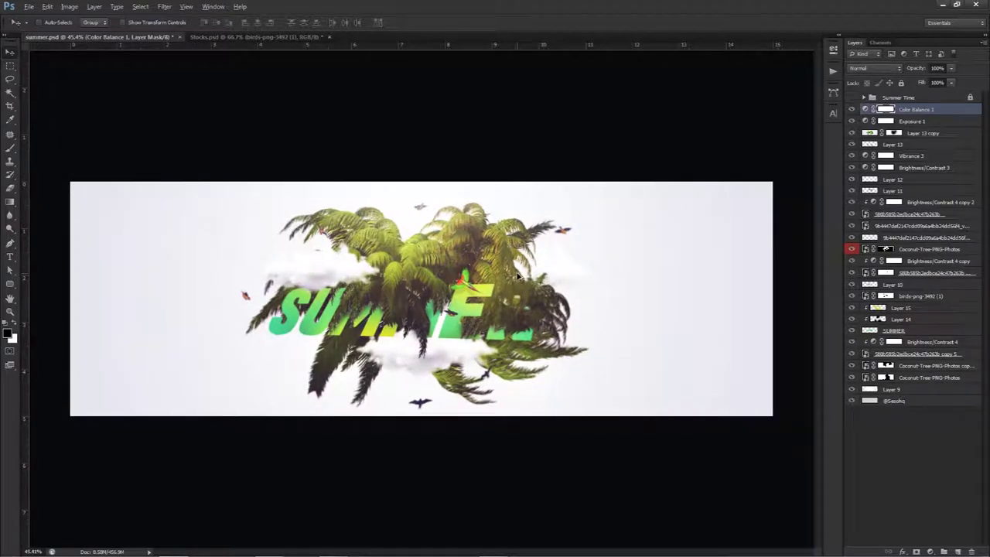
key(alt)
click(852, 98)
click(851, 98)
click(851, 98)
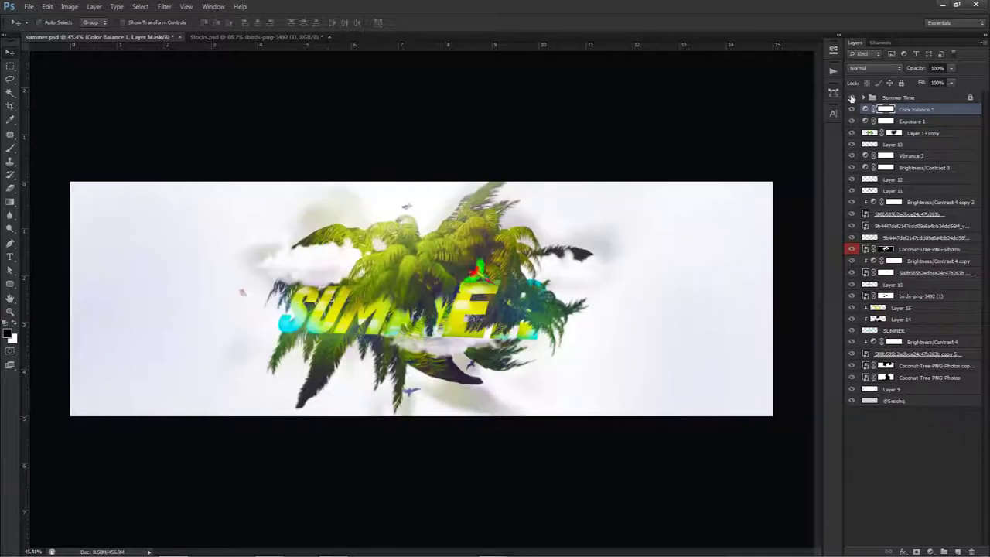
click(851, 101)
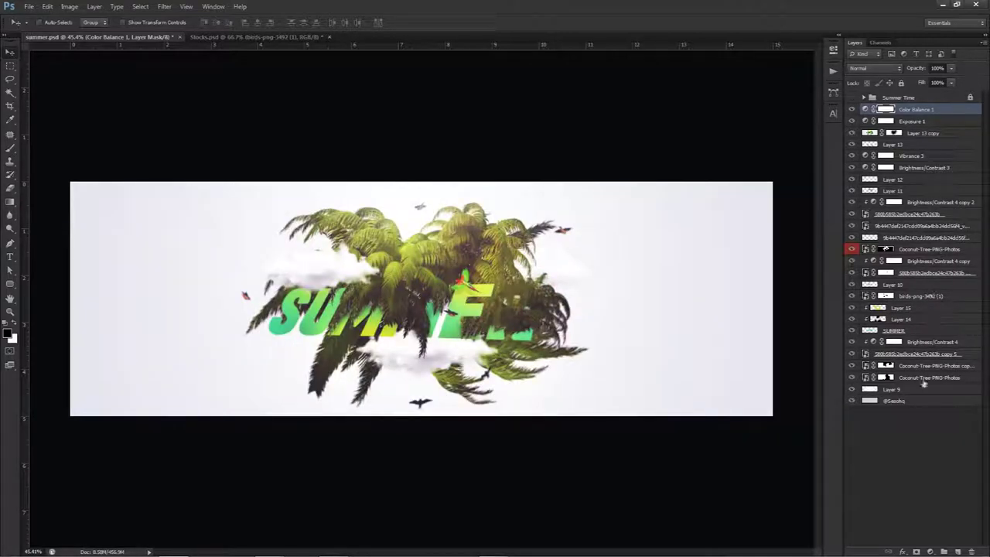
Add a Vibrance adjustment layer above Color Balance 1 with Vibrance +25 and Saturation +29, and compare the banner with and without it
click(930, 551)
click(899, 415)
drag(763, 87, 775, 108)
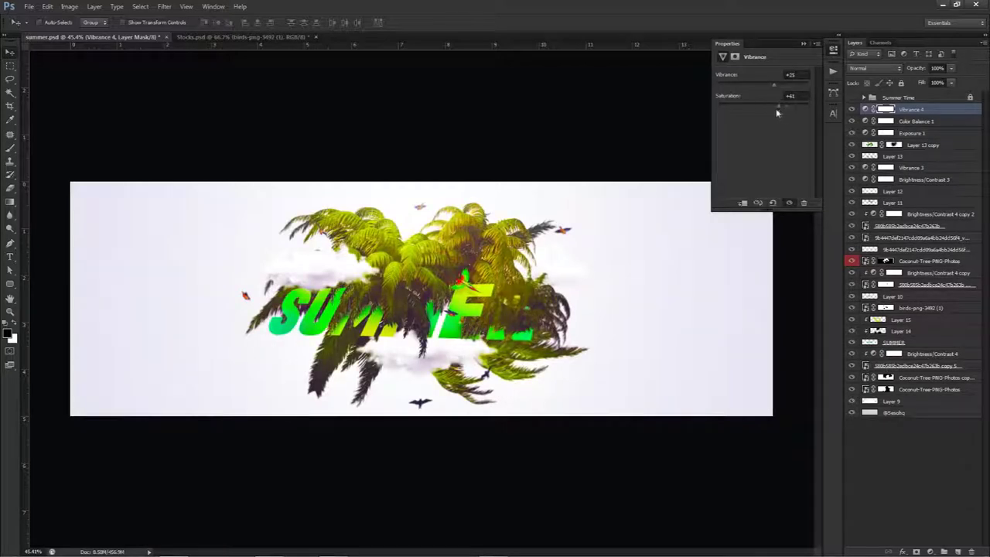
click(851, 110)
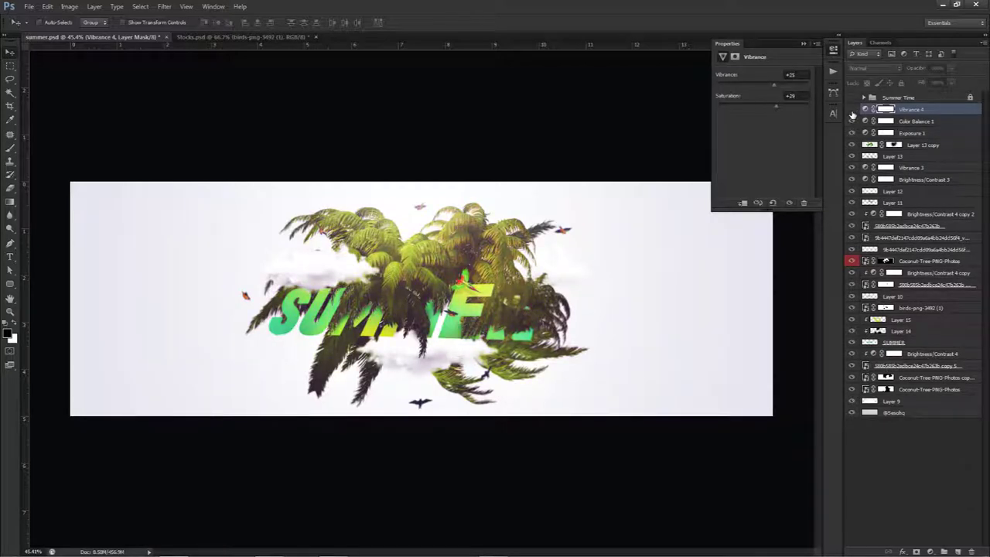
click(851, 109)
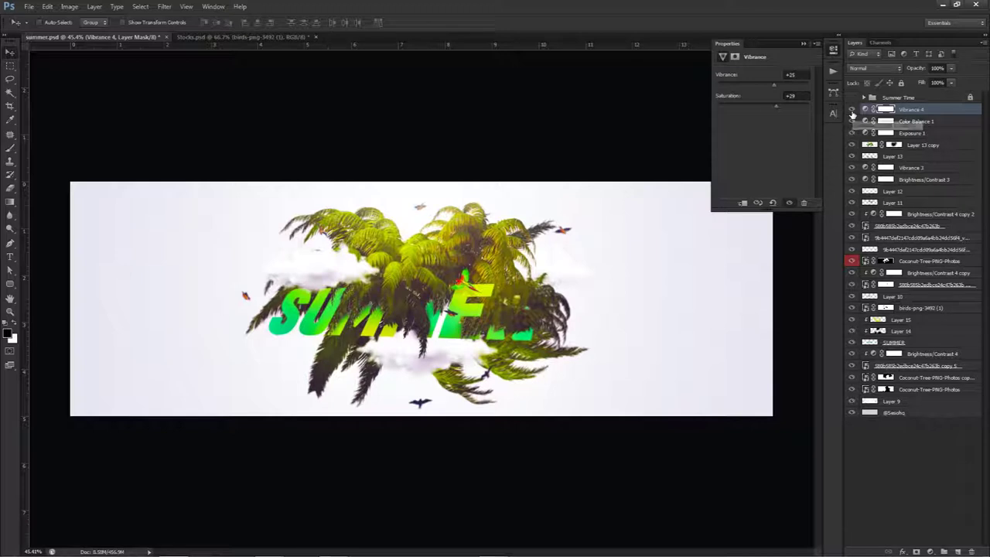
Paint black with a large soft brush on the Vibrance 4 mask over the upper palm leaves to reduce the effect there
click(885, 109)
key(b)
drag(436, 253, 472, 254)
click(422, 172)
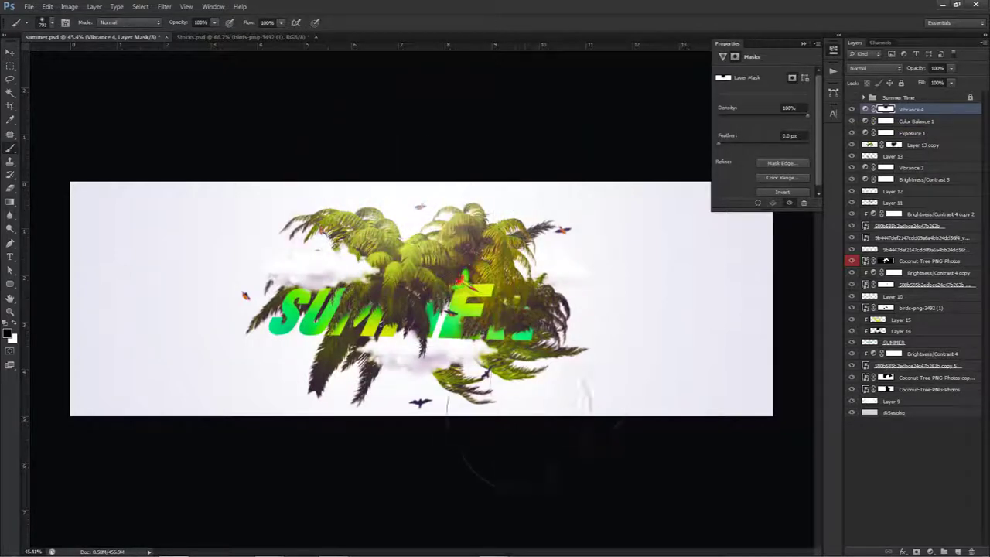
key(v)
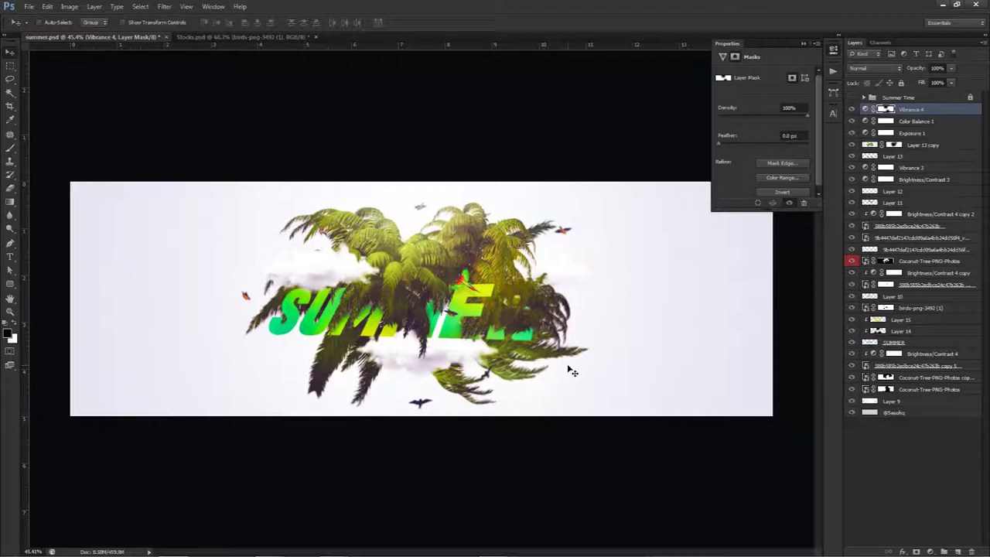